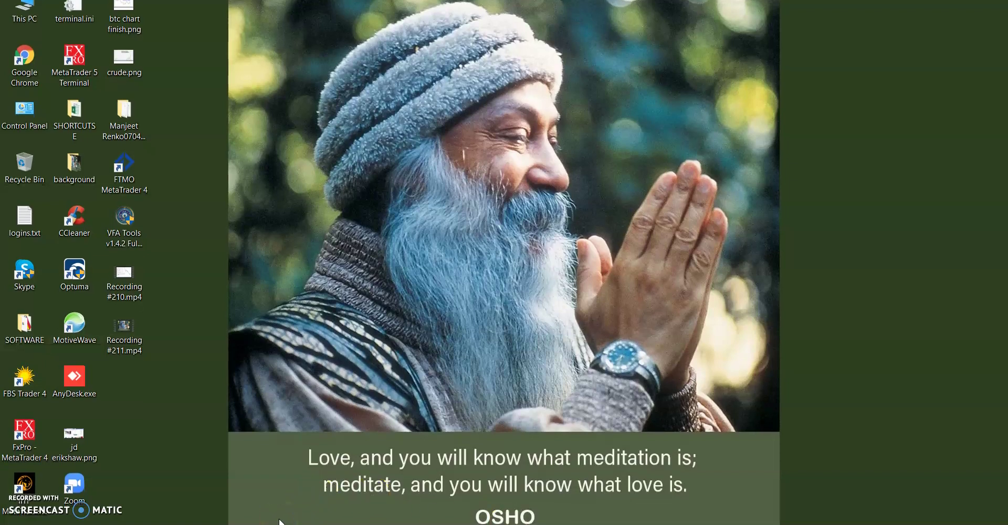
Show the taskbar preview of the running FxPro MetaTrader 4 EURUSD,H1 window.
mouse_move(279, 522)
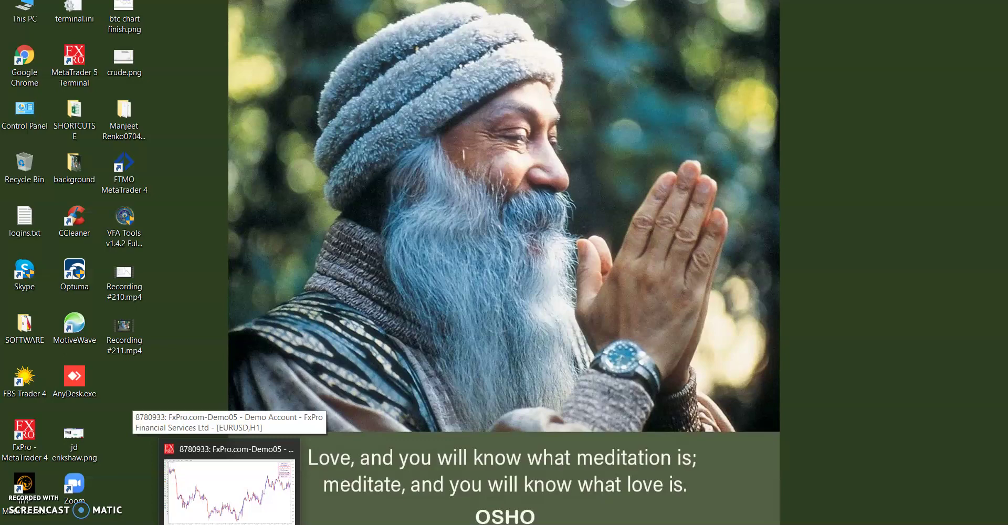
Bring MetaTrader 4 to the front and scroll through the EURUSD,H1 chart history.
left_click(266, 503)
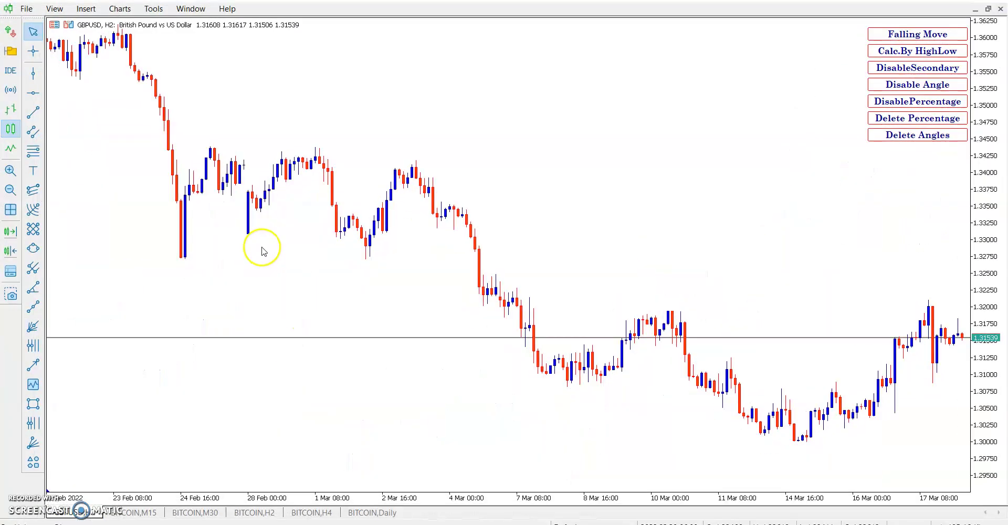
left_click(225, 486)
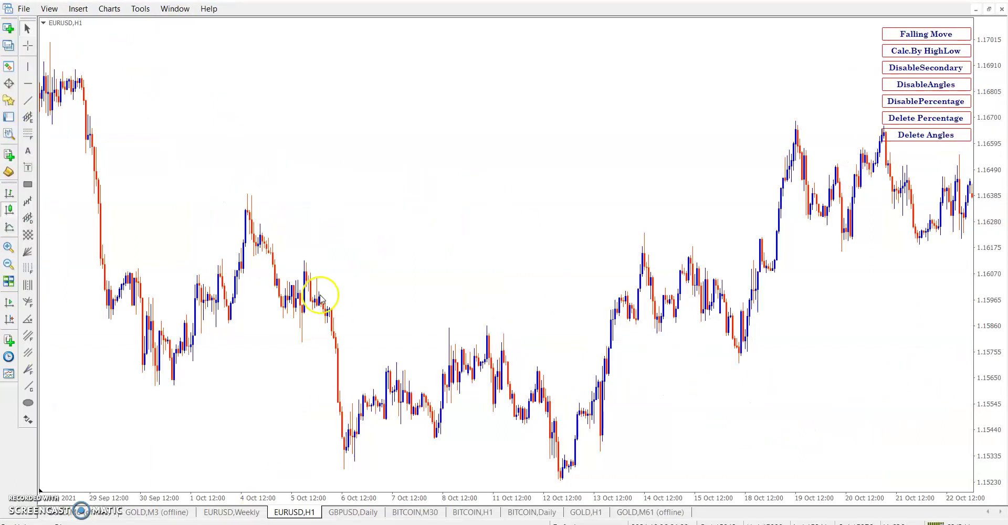
scroll(331, 113, "down", 5)
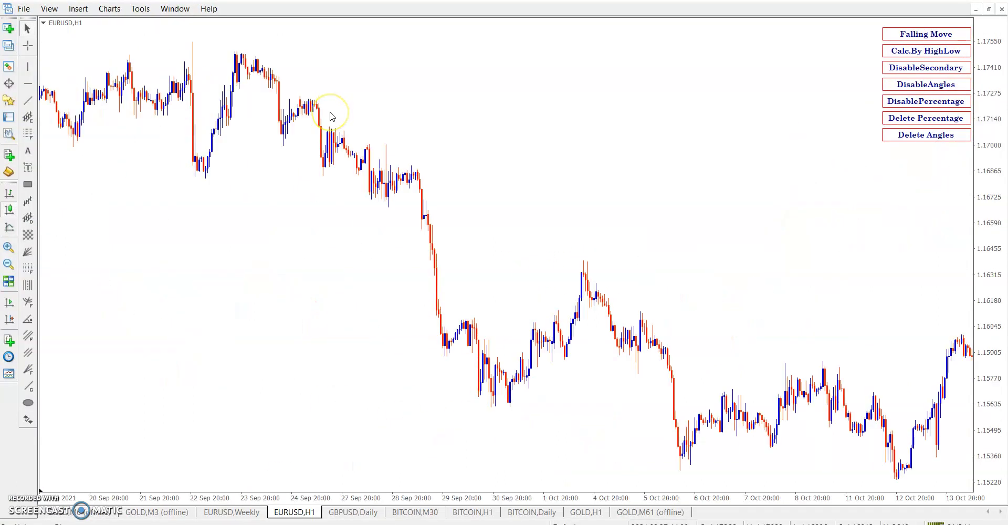
scroll(329, 114, "down", 20)
left_click(524, 448)
Switch to GOLD,H1 and zoom out twice to show late January through mid-March.
left_click(603, 514)
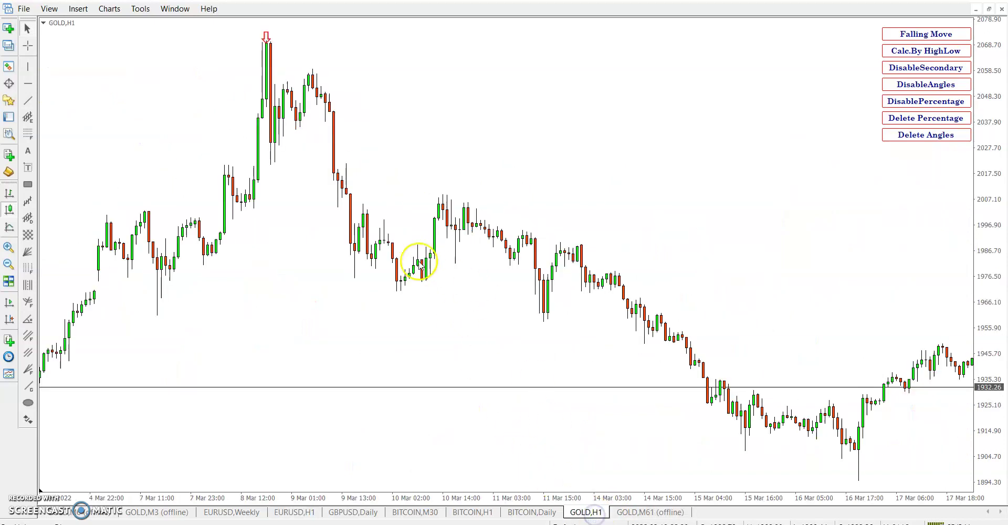
scroll(426, 265, "down", 15)
scroll(426, 266, "down", 10)
scroll(425, 266, "up", 6)
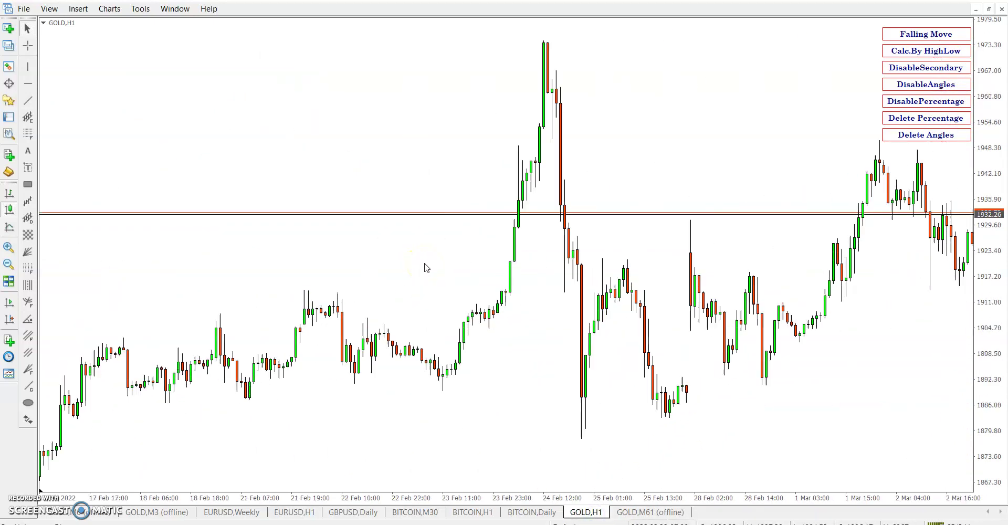
left_click(8, 263)
scroll(428, 281, "up", 10)
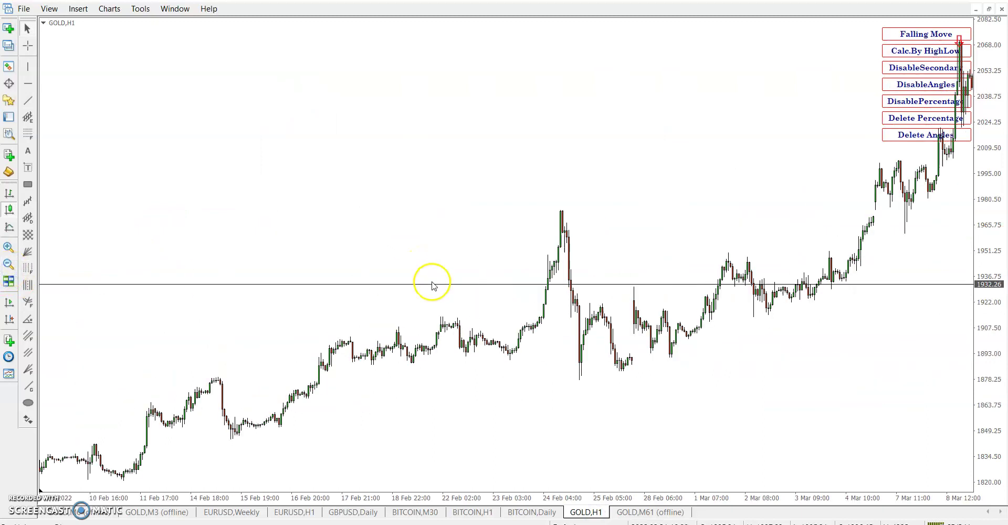
left_click(9, 246)
scroll(345, 289, "down", 10)
scroll(346, 292, "down", 10)
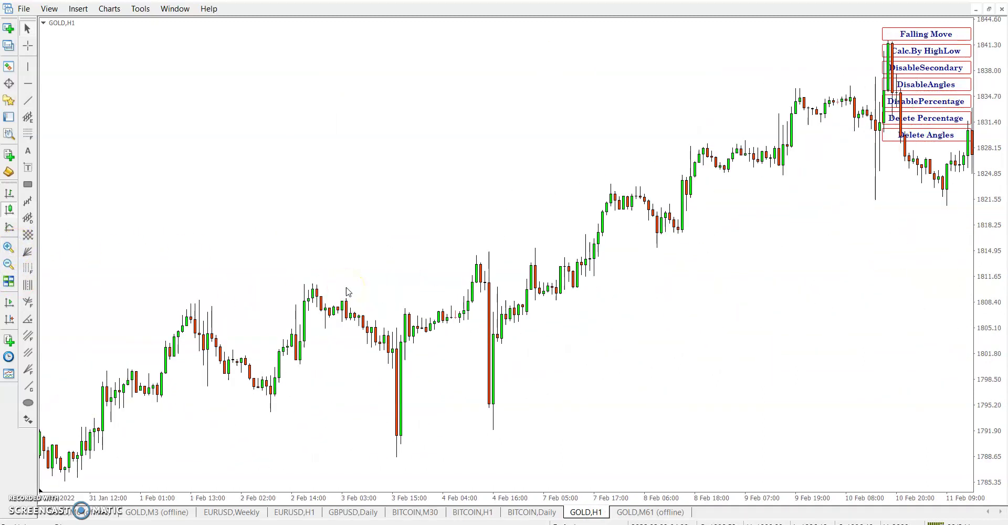
scroll(345, 290, "up", 3)
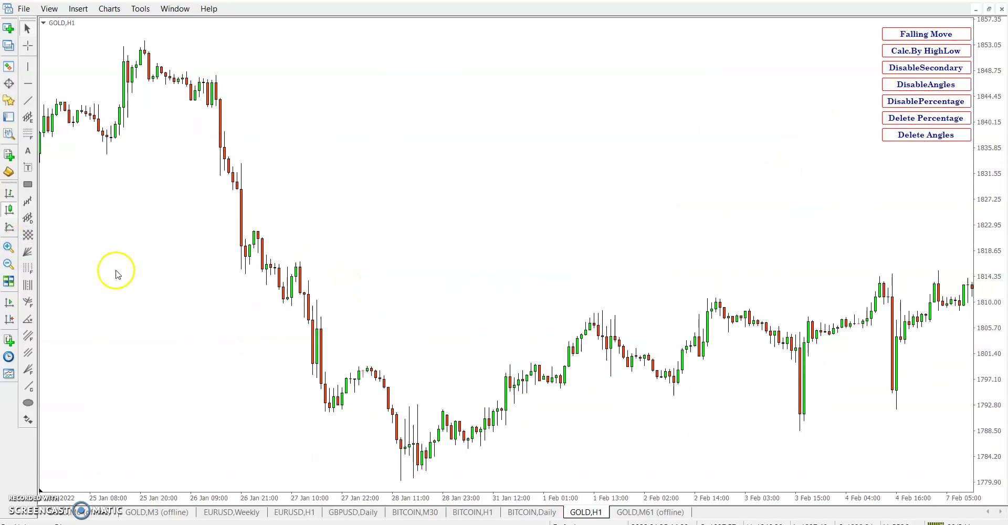
left_click(9, 264)
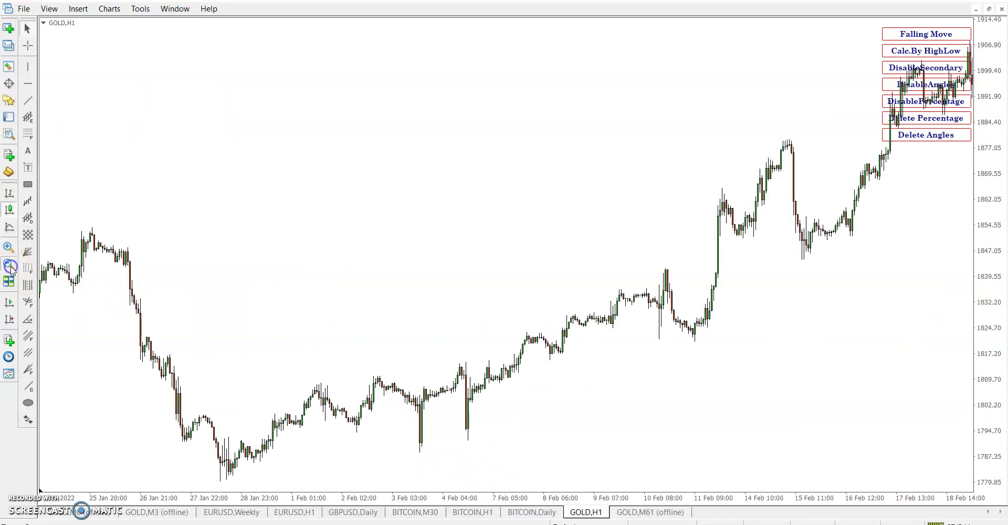
left_click(8, 264)
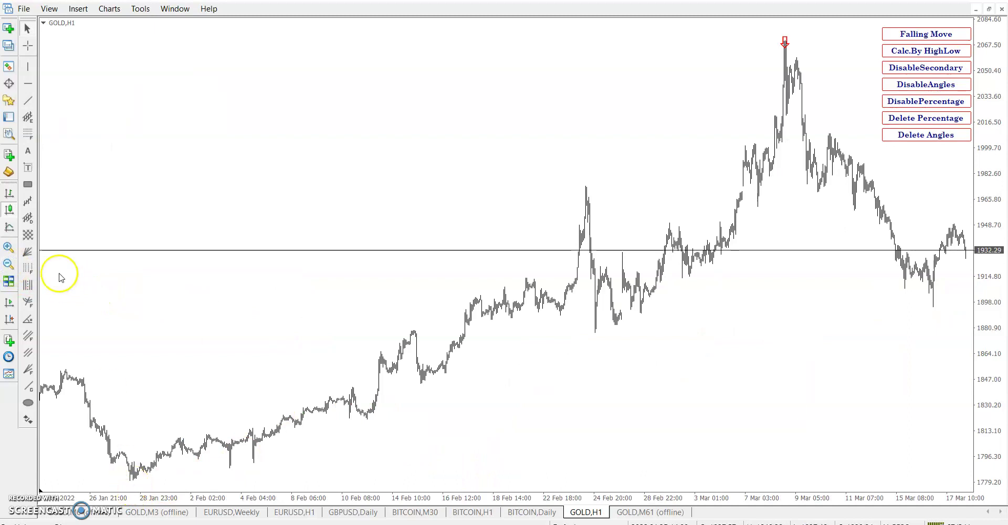
Zoom back in to candles and turn on DisablePercentage and DisableSecondary on the indicator panel.
left_click(14, 250)
left_click(14, 250)
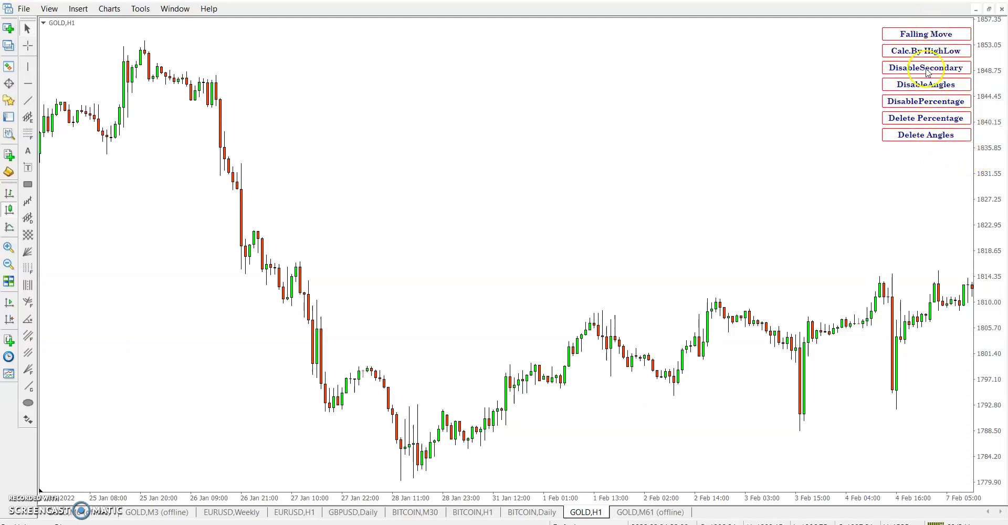
left_click(932, 101)
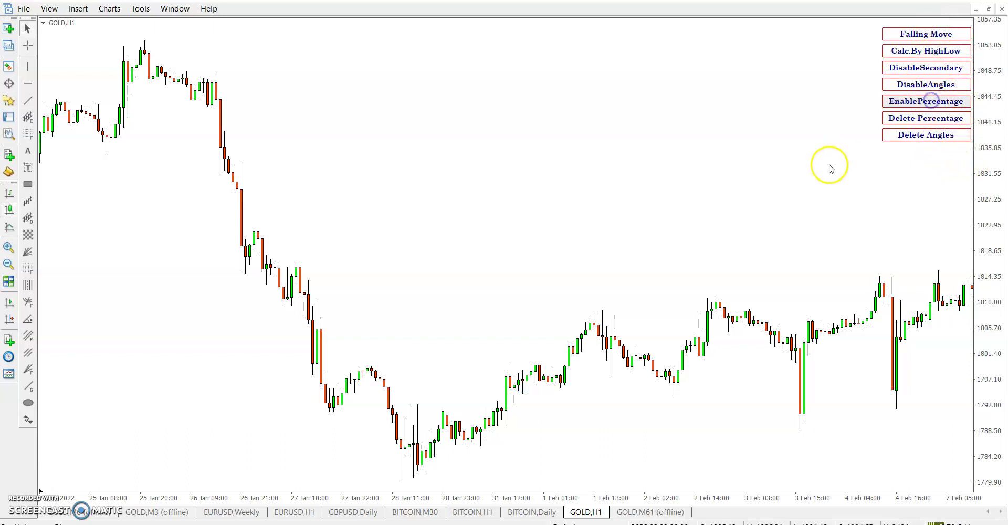
left_click(904, 72)
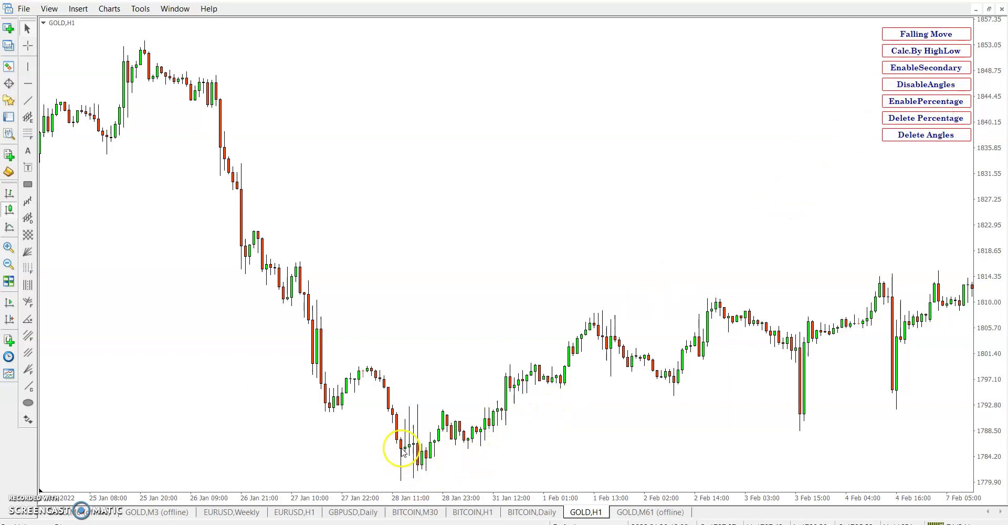
Start an angle fan at the 28 Jan swing low and measure the move with the crosshair.
mouse_move(403, 452)
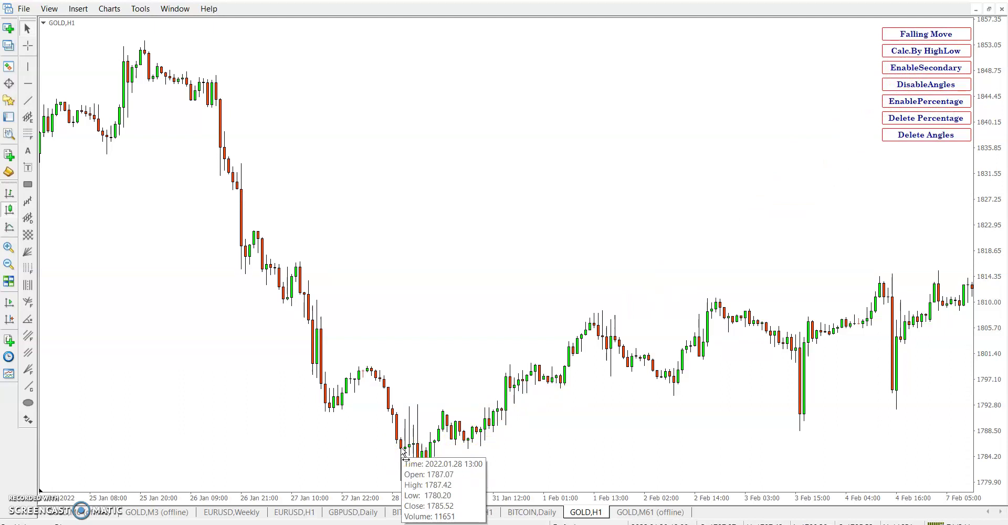
left_click(402, 451)
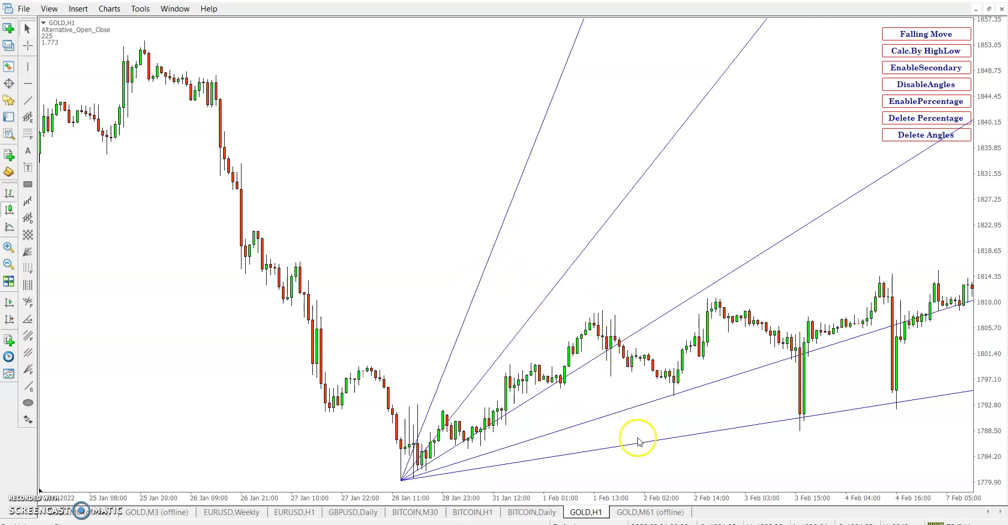
middle_click(675, 393)
left_click_drag(675, 393, 718, 298)
middle_click(673, 394)
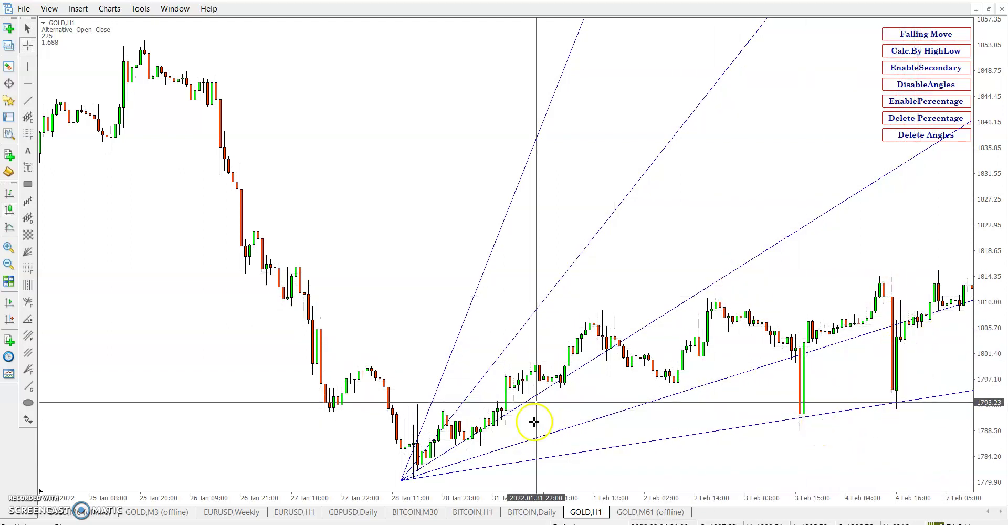
left_click(674, 392)
Add a second angle fan at the 2 Feb swing low near 1794.
left_click(674, 392)
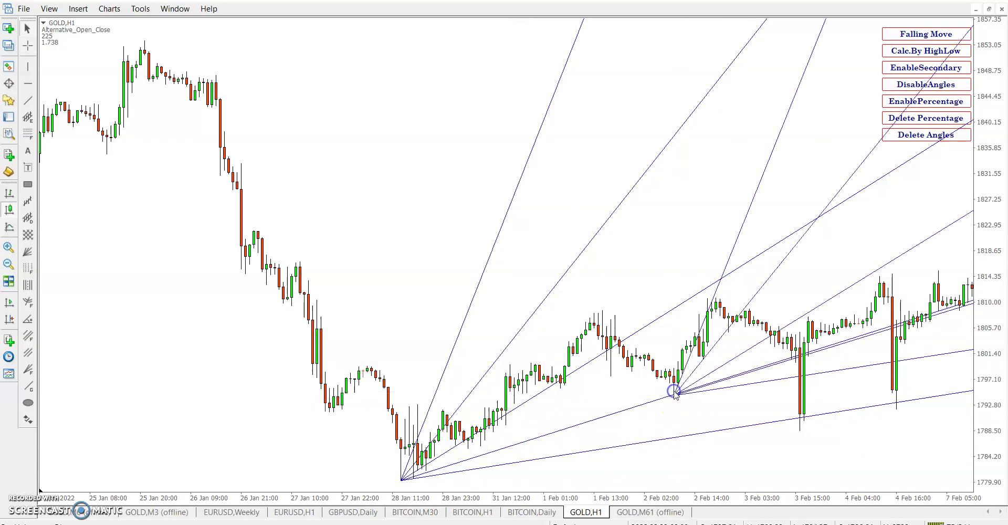
middle_click(722, 319)
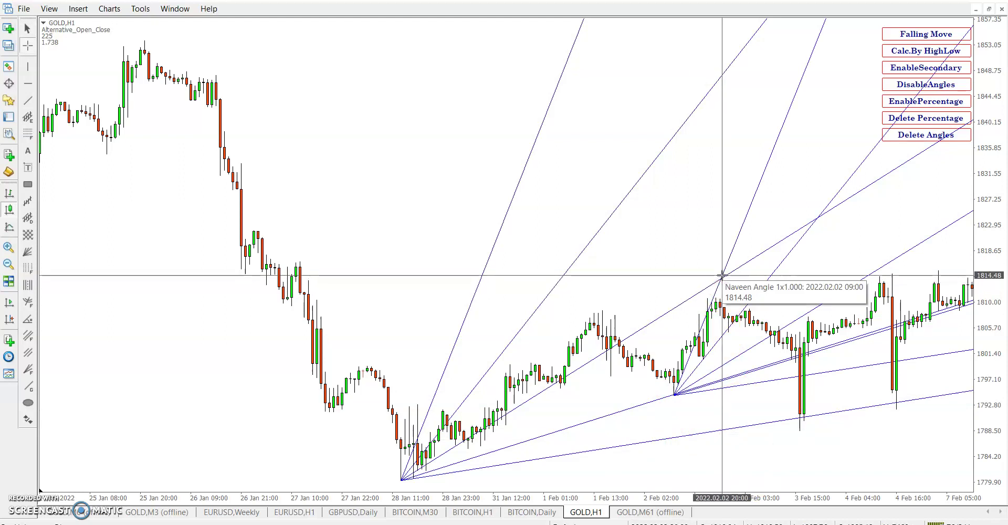
left_click(722, 275)
Add angle fans at the 3 Feb 15:00, 4 Feb 16:00 and 10 Feb 12:00 lows.
scroll(769, 426, "down", 5)
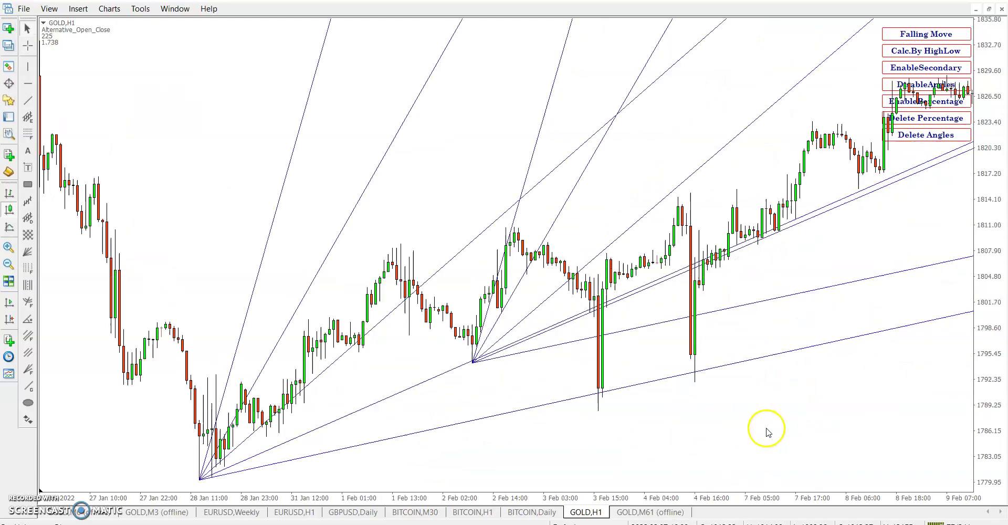
left_click(598, 375)
left_click(691, 359)
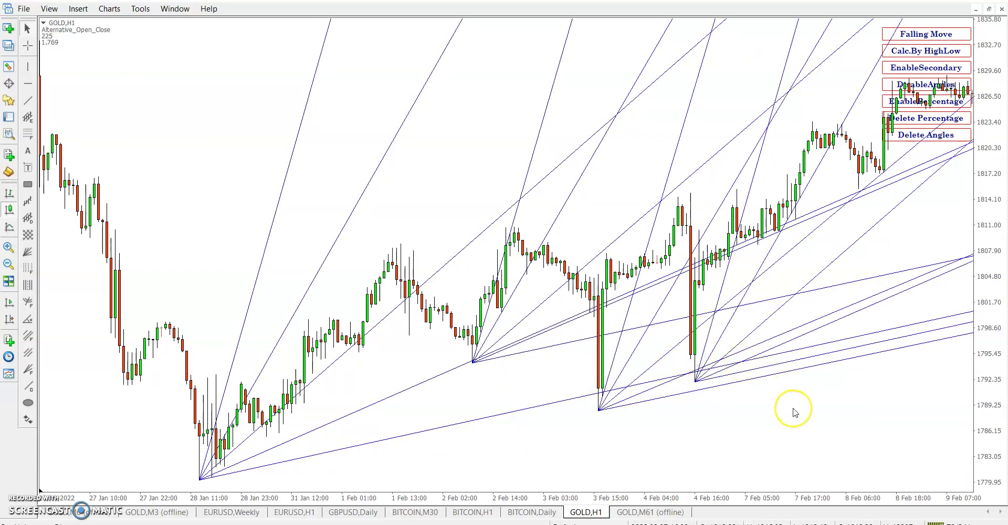
scroll(794, 412, "down", 3)
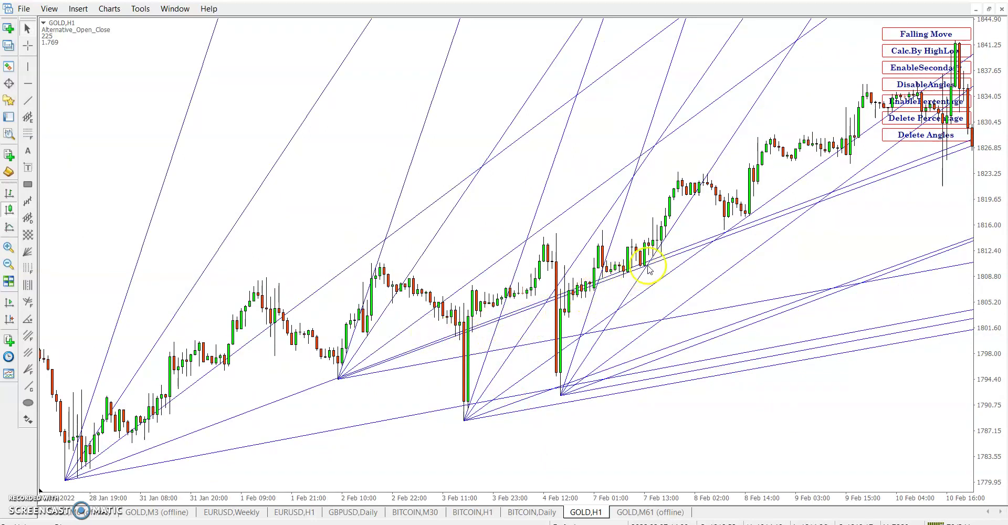
scroll(805, 263, "down", 2)
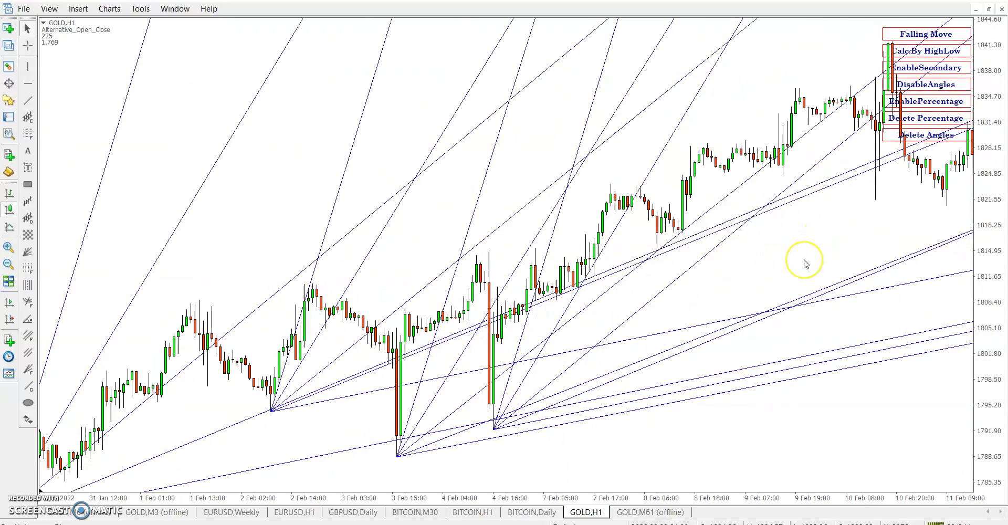
scroll(805, 263, "down", 2)
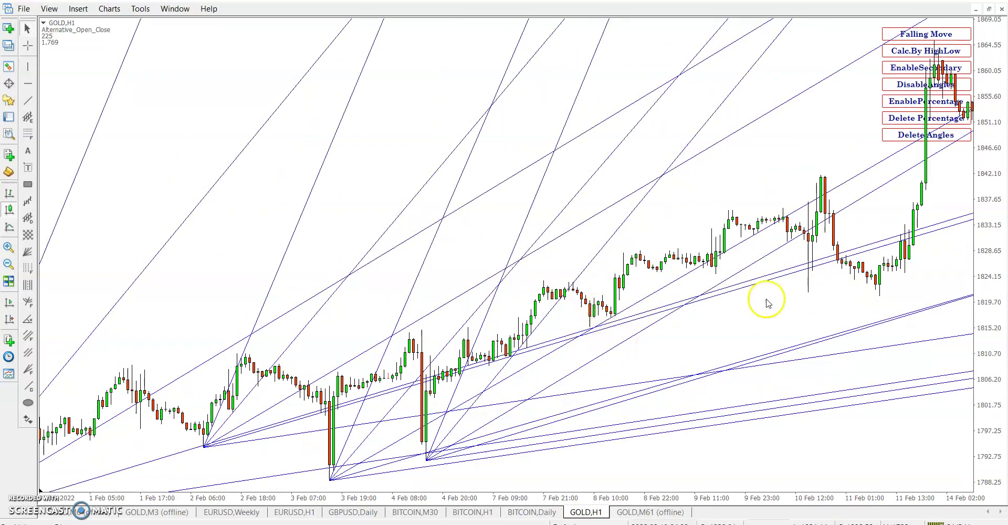
left_click(809, 271)
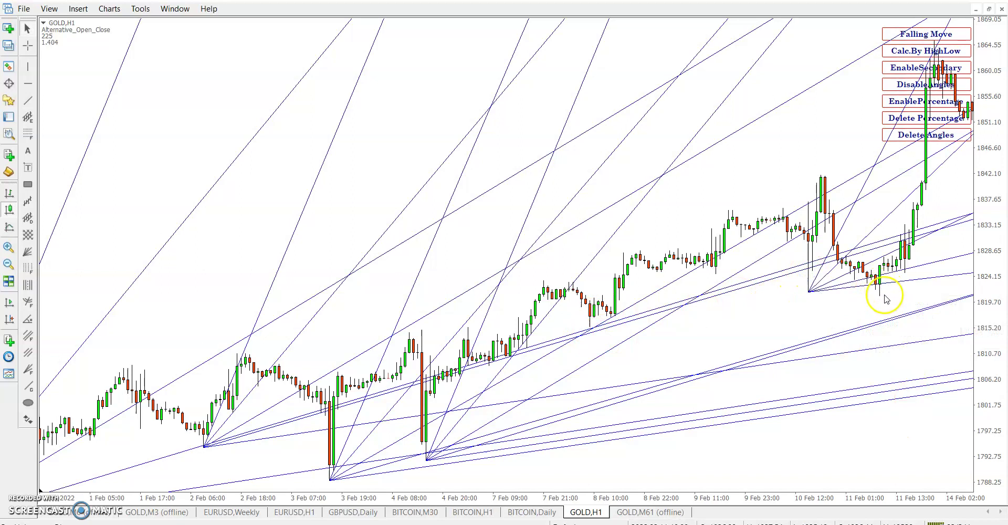
Add angle fans at the 11 Feb low and the 14 Feb 13:00 bar.
left_click_drag(886, 299, 820, 303)
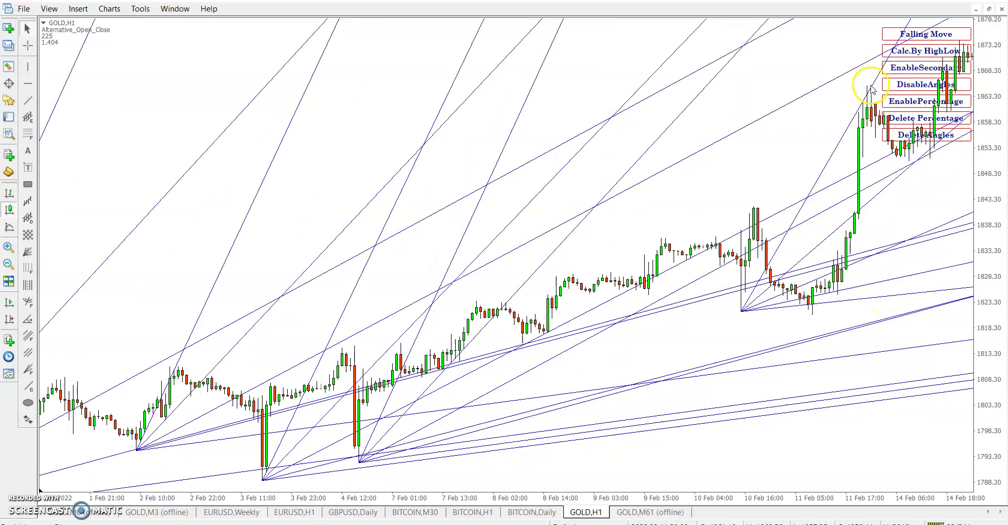
scroll(898, 194, "down", 5)
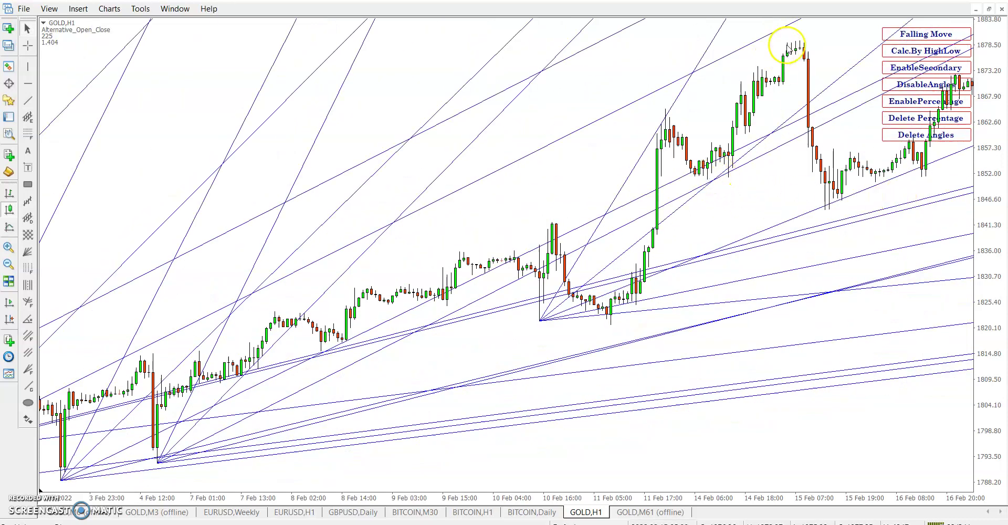
left_click(612, 313)
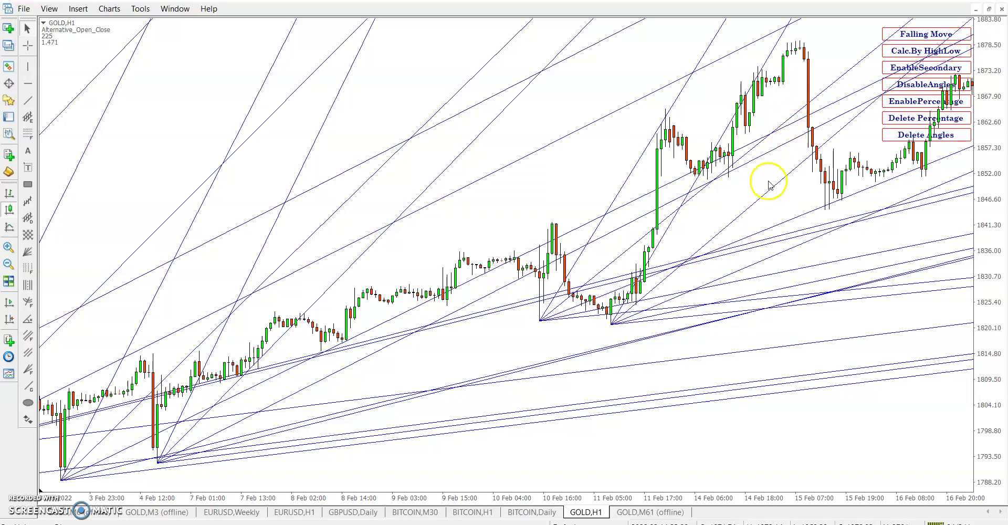
middle_click(718, 183)
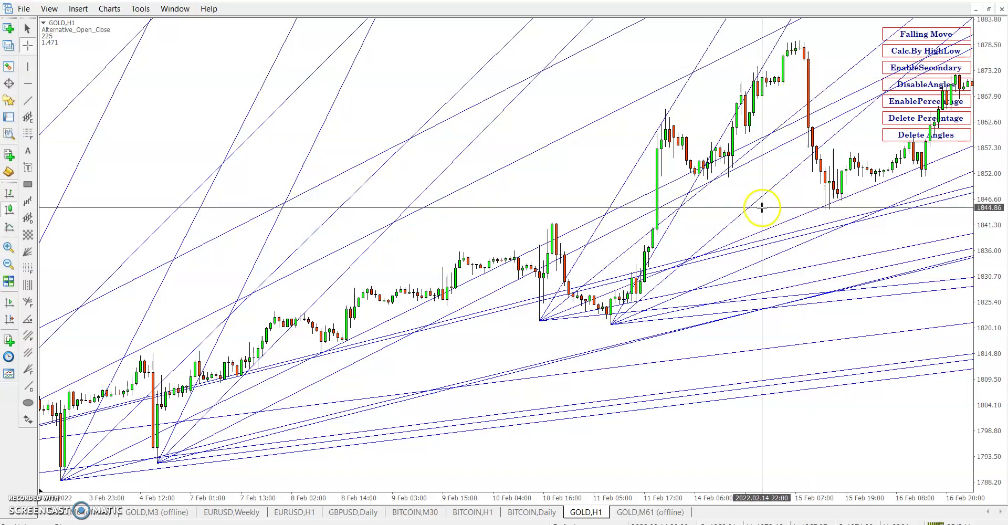
scroll(698, 212, "down", 5)
left_click(592, 269)
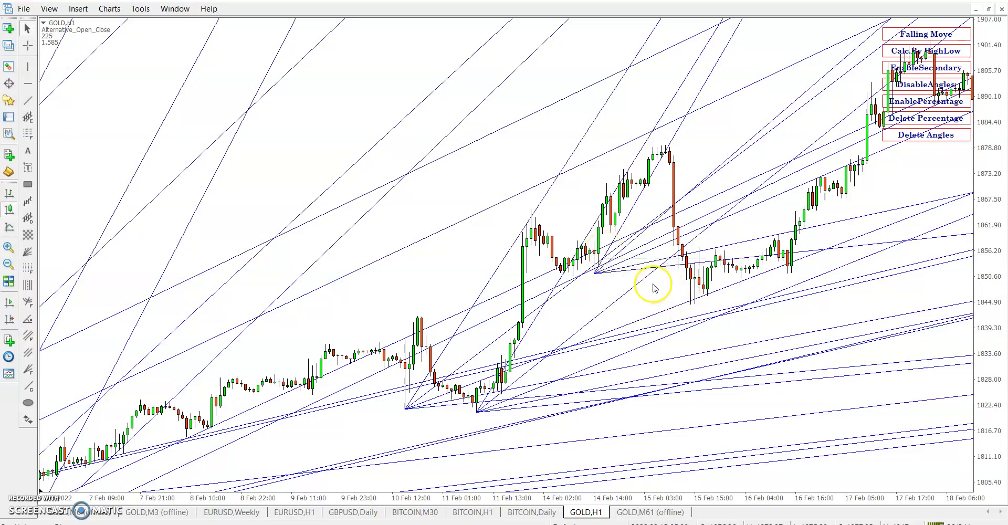
Add angle fans from the 15 Feb low and a following candle low.
left_click(692, 309)
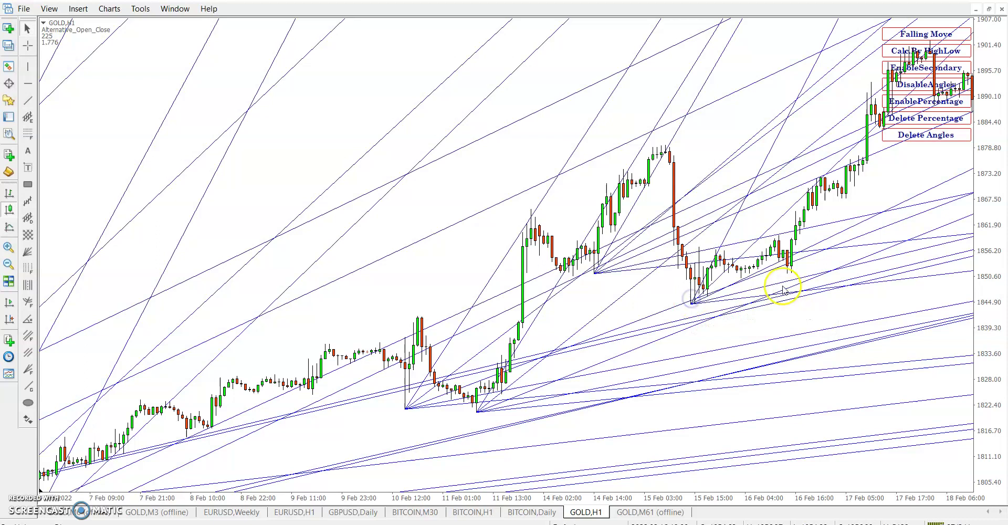
left_click_drag(793, 284, 659, 314)
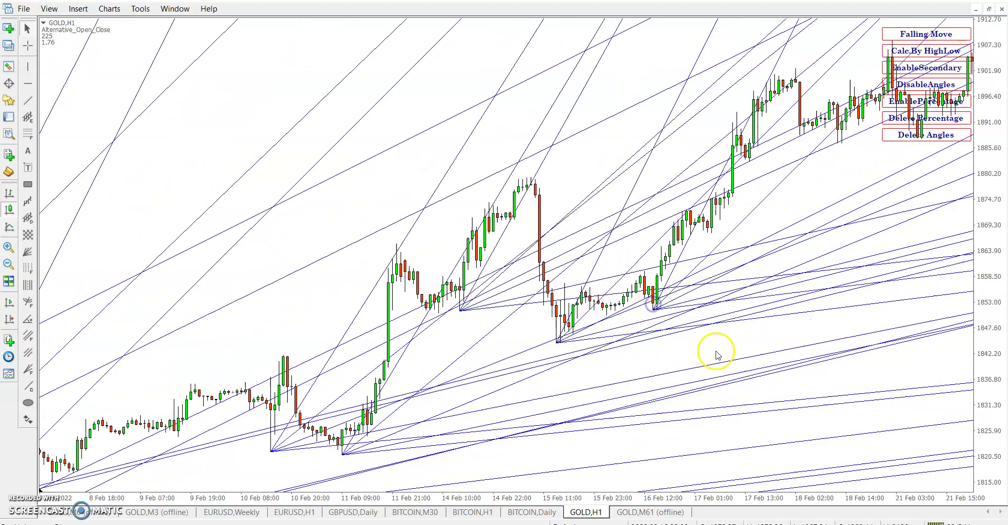
scroll(716, 338, "down", 3)
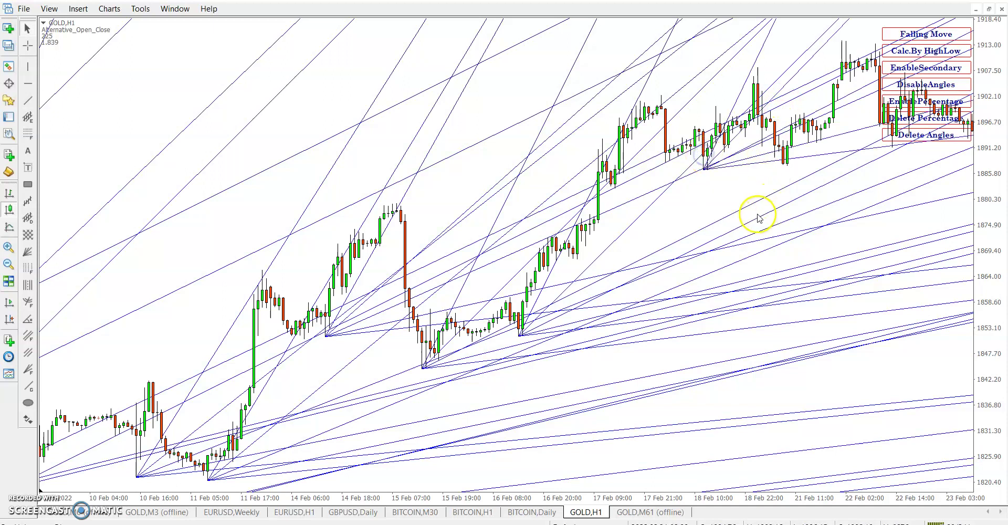
scroll(756, 216, "down", 5)
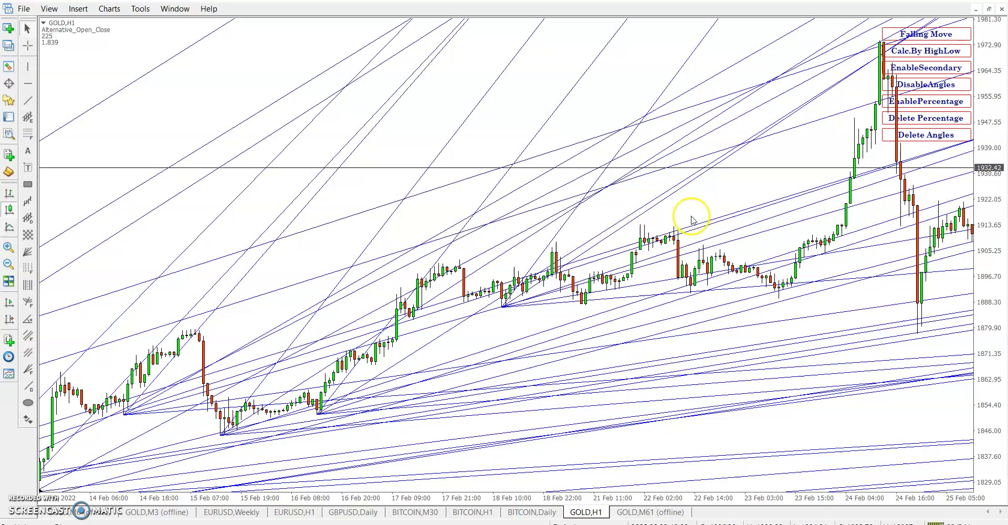
left_click(587, 305)
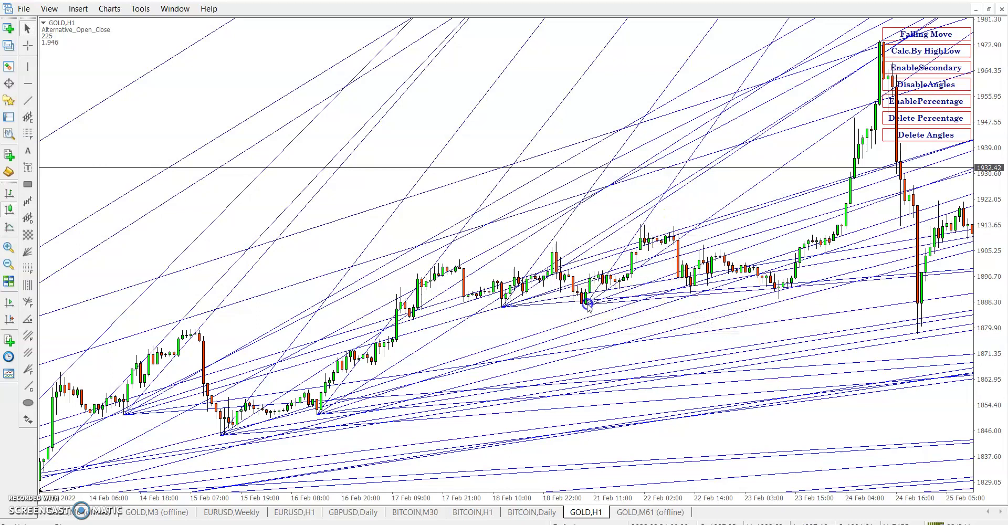
Add angle fans from the 22 and 23 Feb lows, then jump to the latest bars with End.
left_click(692, 287)
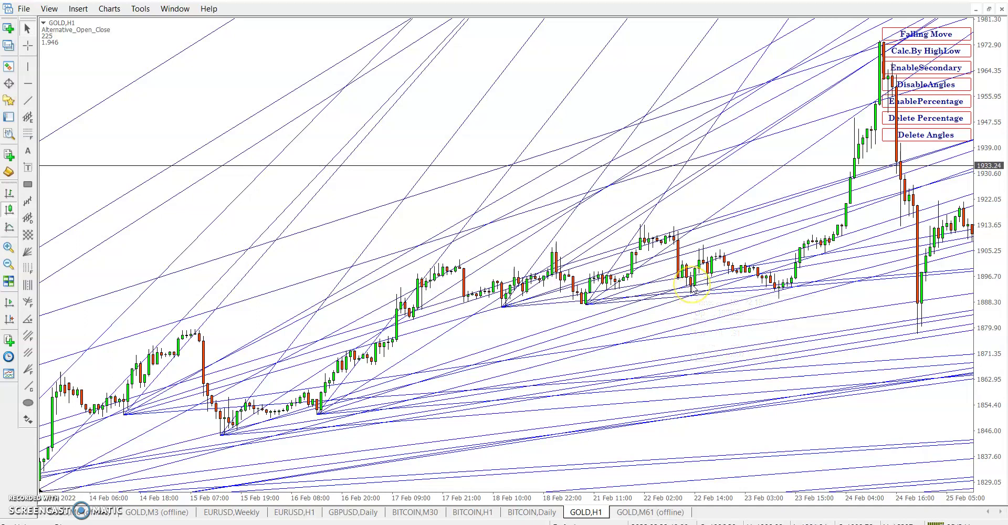
left_click(781, 292)
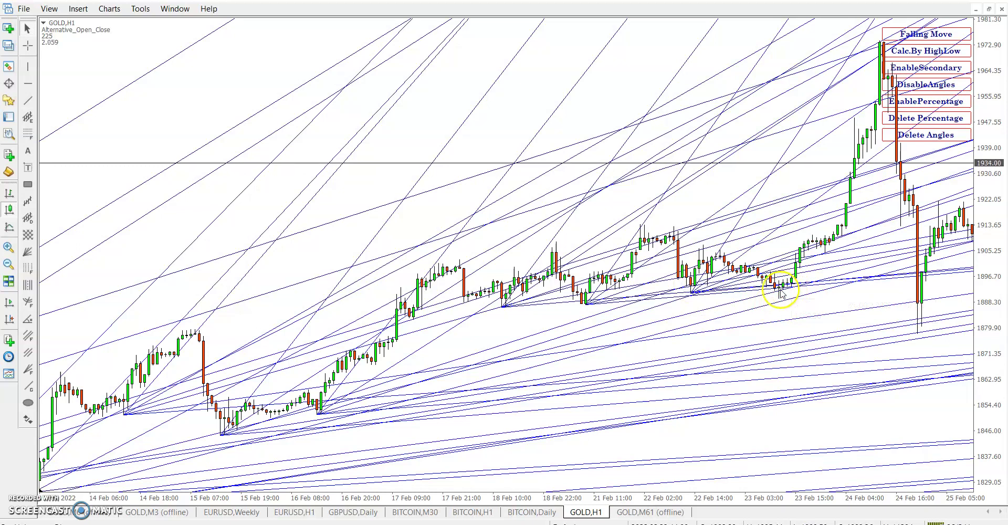
key("End")
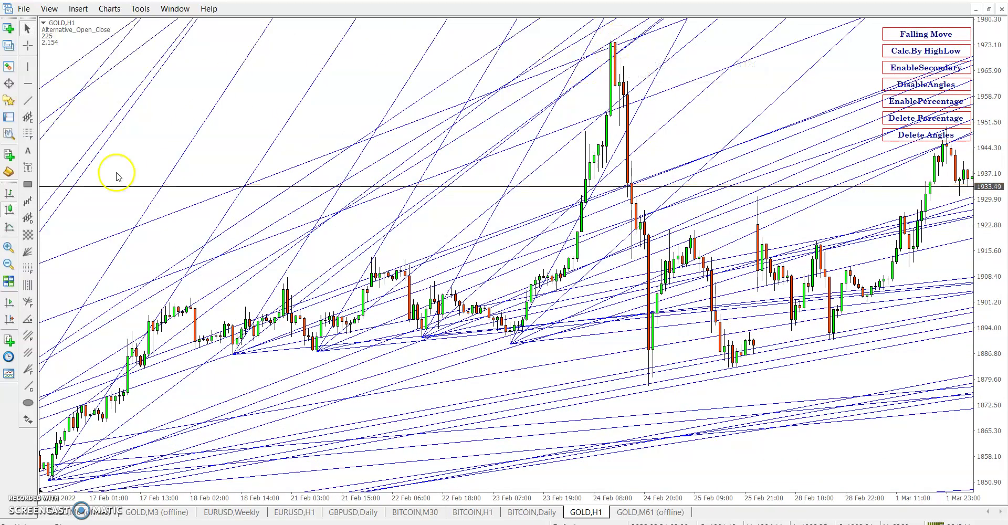
Pick the Arrow Down marker from the Arrows dropdown to mark the 24 Feb peak.
left_click(27, 420)
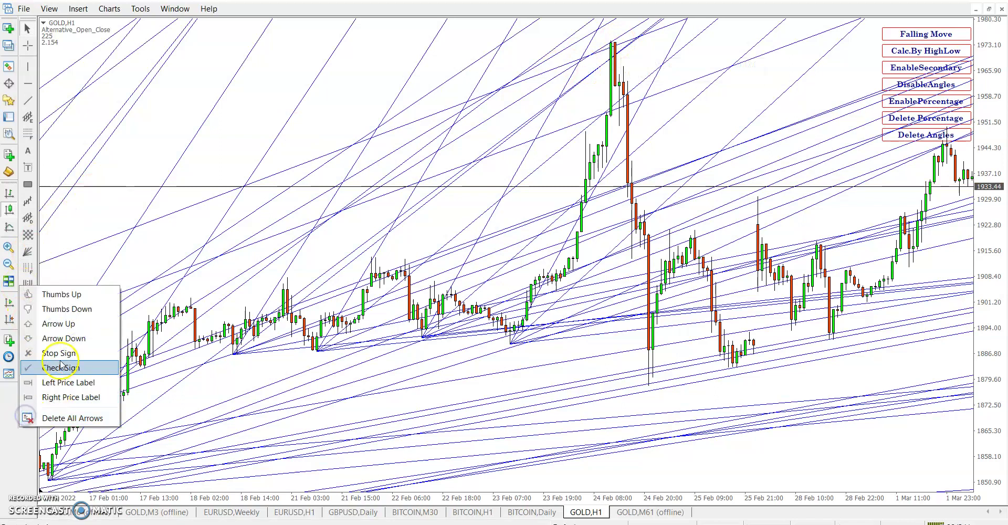
left_click(62, 338)
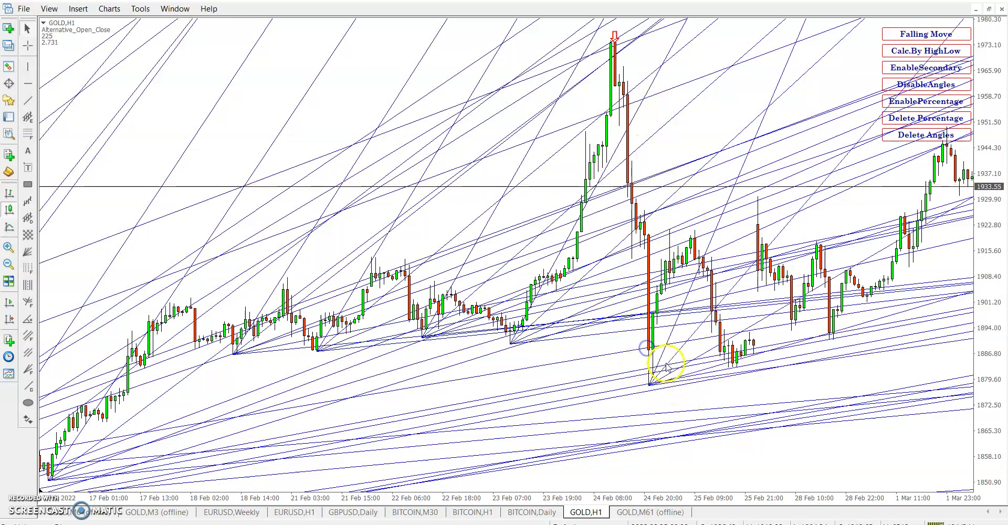
scroll(624, 375, "down", 5)
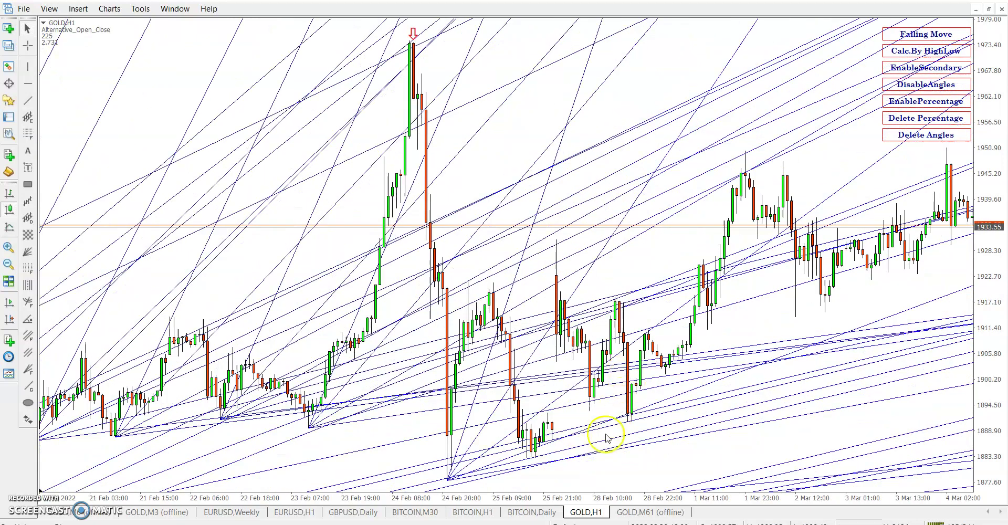
Add angle fans from the 25 Feb and 1 Mar lows.
left_click(528, 453)
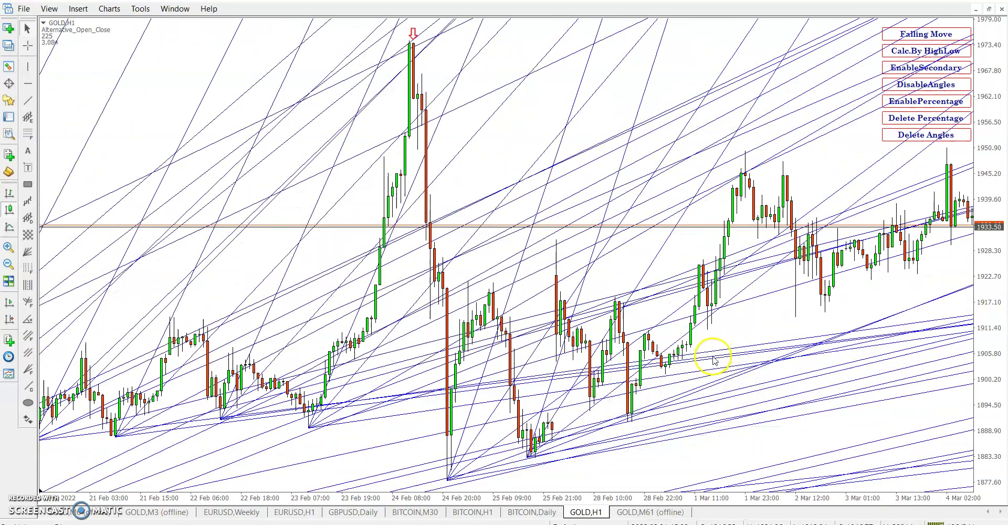
scroll(713, 351, "down", 3)
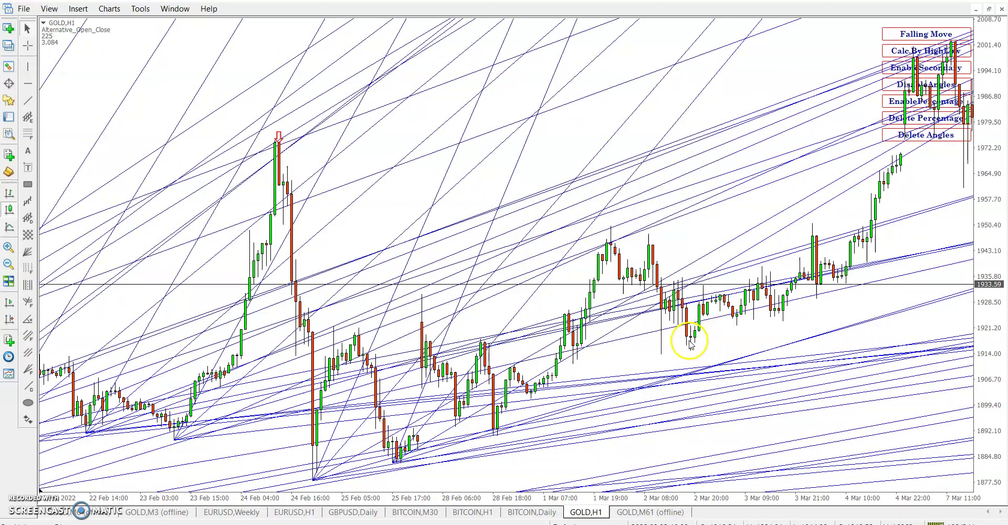
left_click_drag(531, 396, 610, 239)
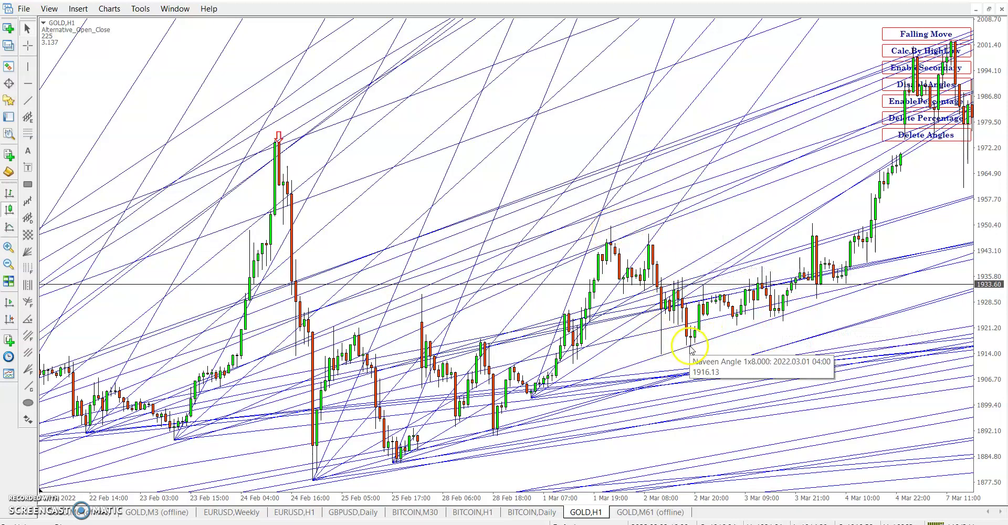
Add fans from the 7 Mar low and another candle low, then Delete Angles to clear all.
left_click_drag(686, 339, 404, 330)
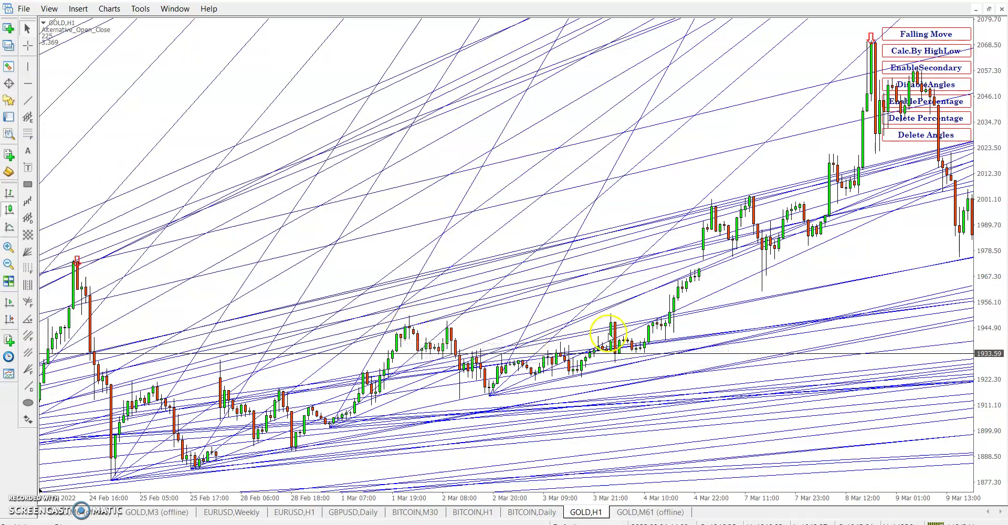
scroll(738, 318, "down", 3)
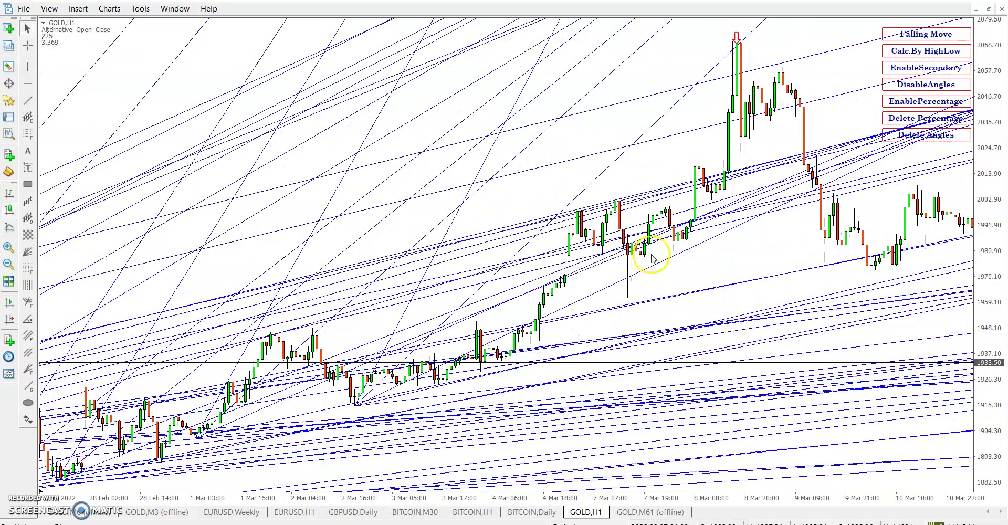
left_click(629, 294)
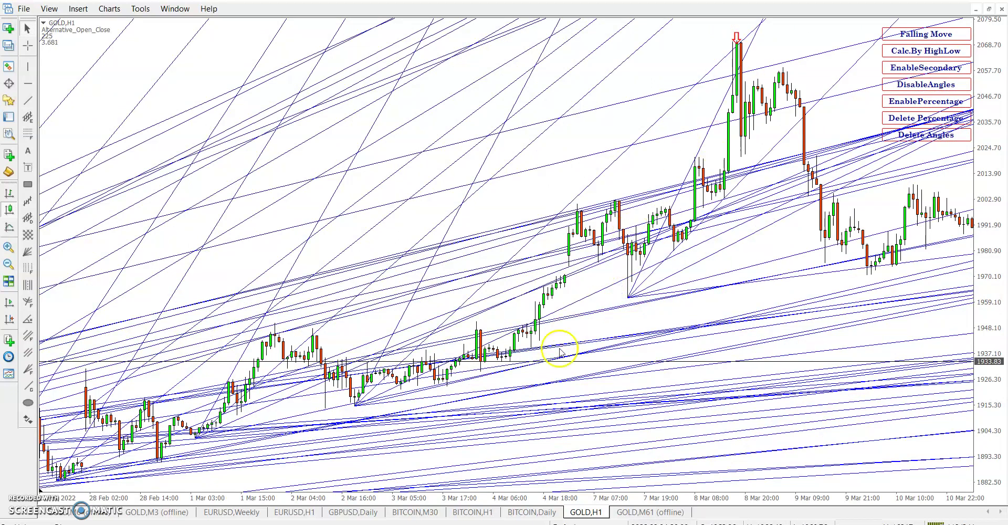
left_click(450, 385)
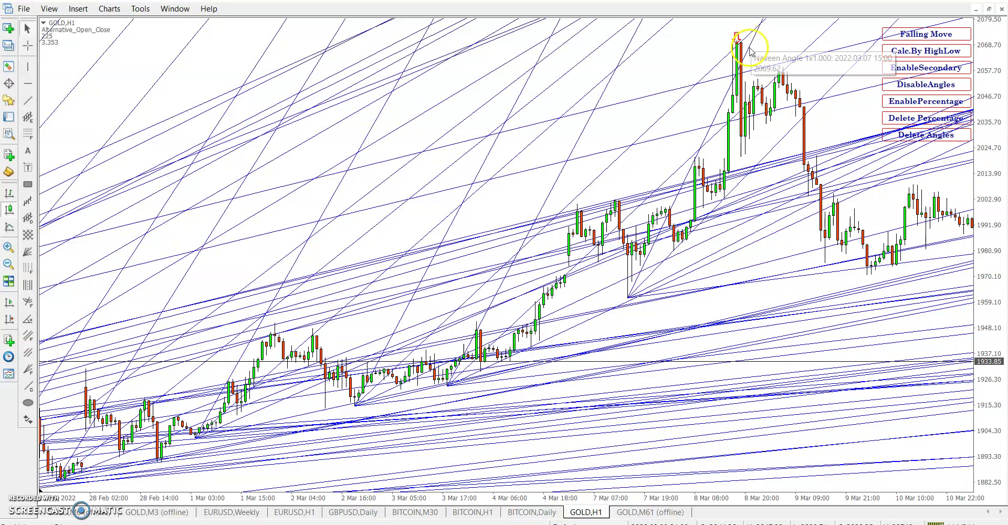
scroll(472, 391, "down", 5)
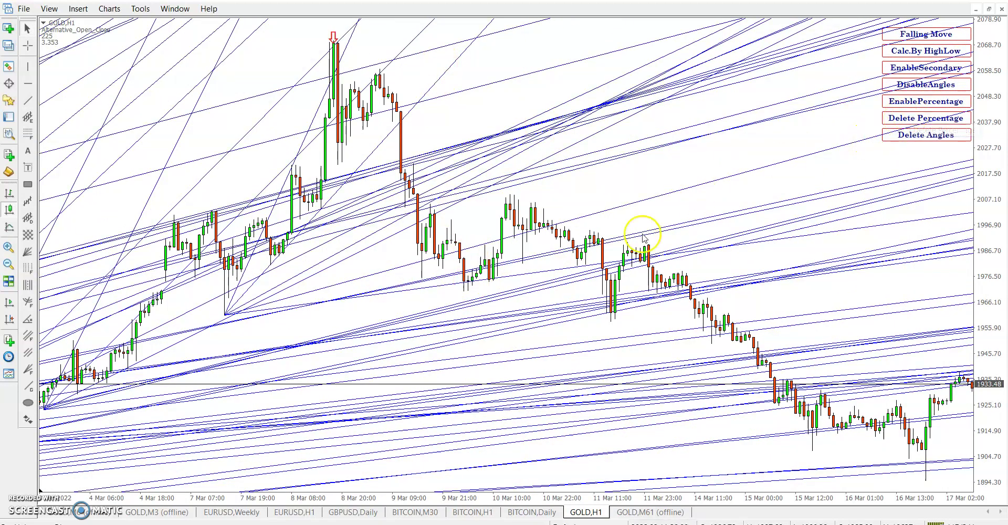
scroll(404, 360, "up", 3)
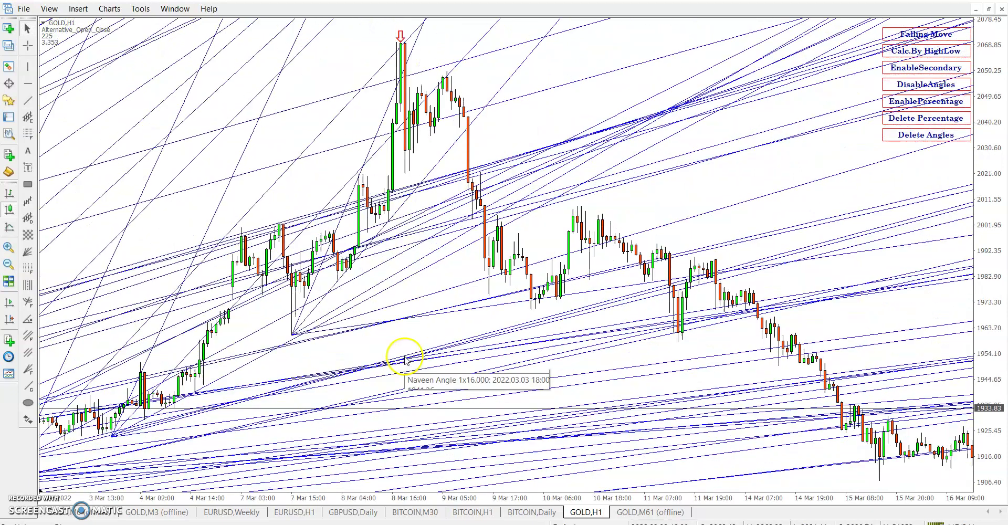
left_click(926, 135)
Draw new Gann fans from the 15, 22 and 21 Feb lows and read values with the crosshair.
scroll(391, 328, "up", 10)
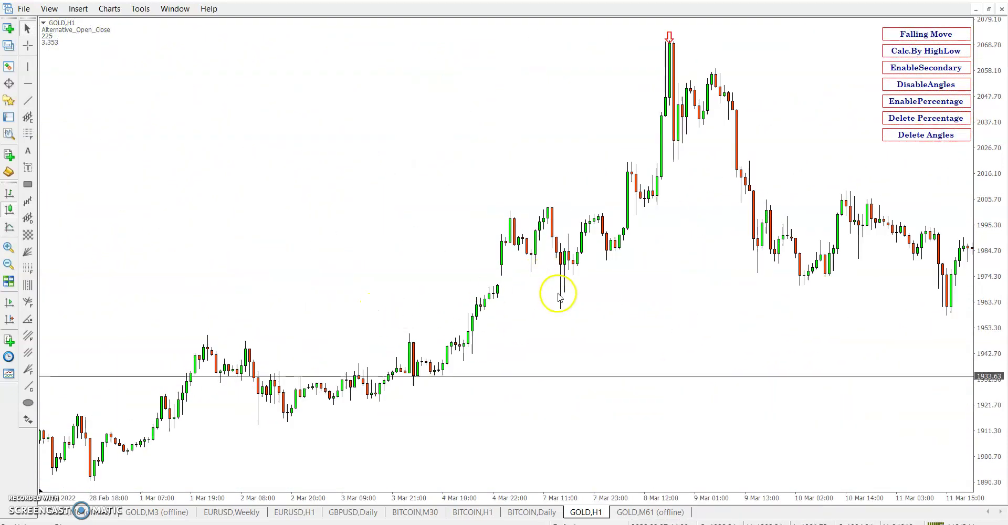
scroll(561, 297, "up", 20)
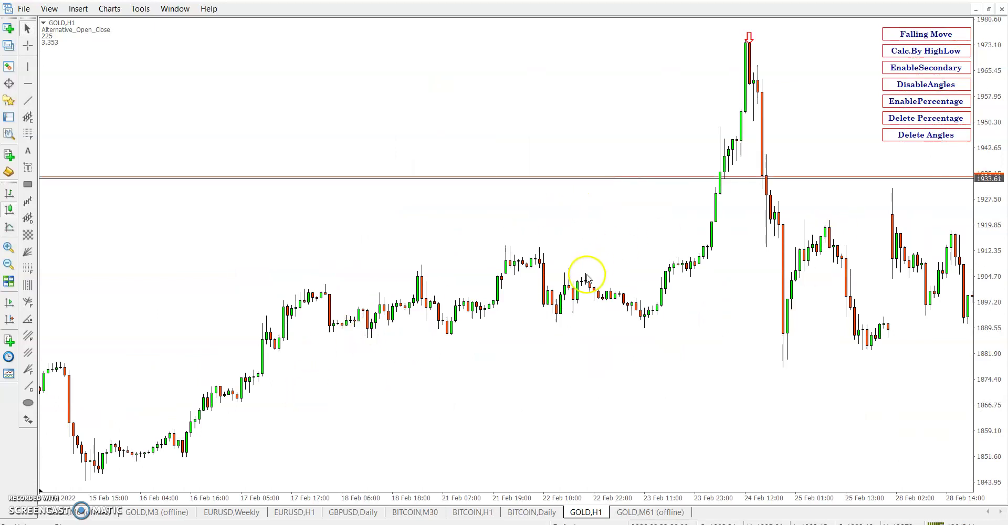
scroll(446, 348, "up", 10)
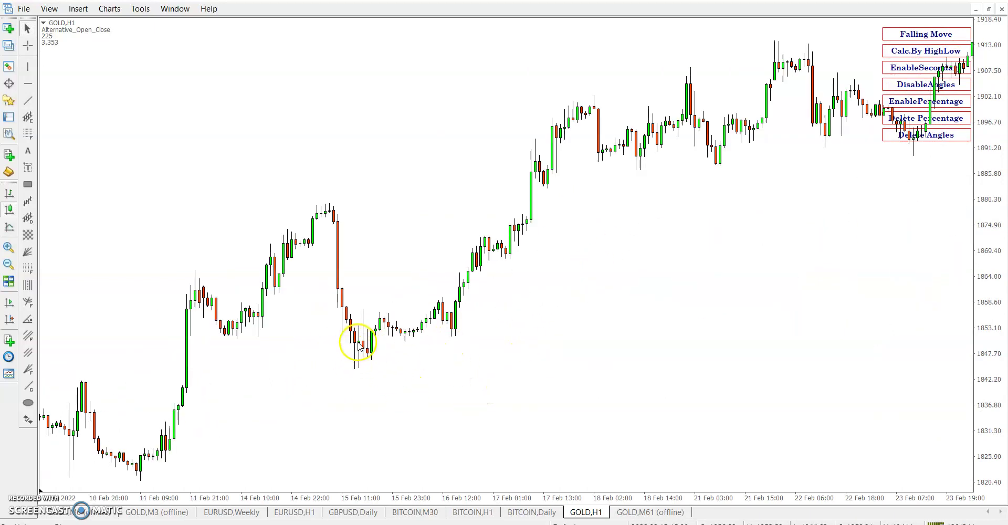
left_click_drag(357, 344, 450, 332)
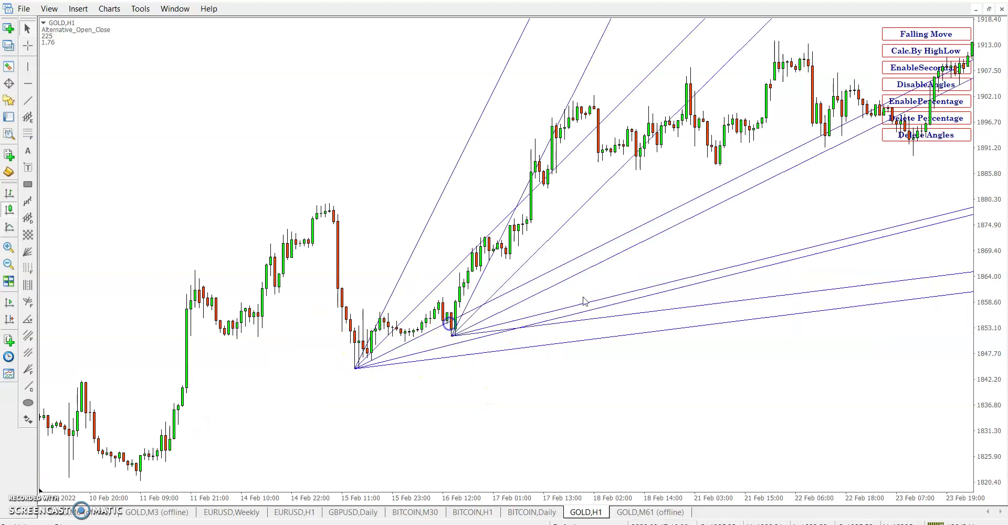
scroll(588, 249, "down", 10)
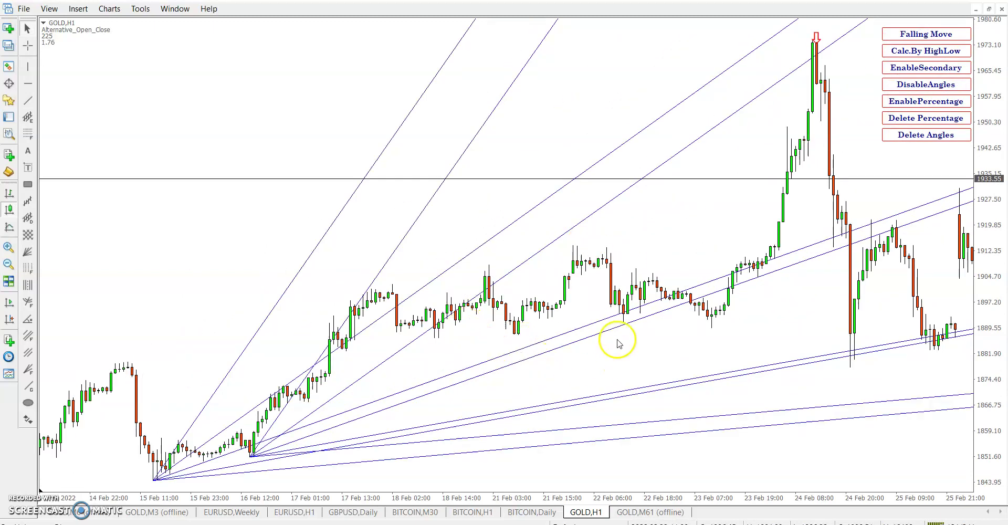
left_click_drag(625, 304, 756, 319)
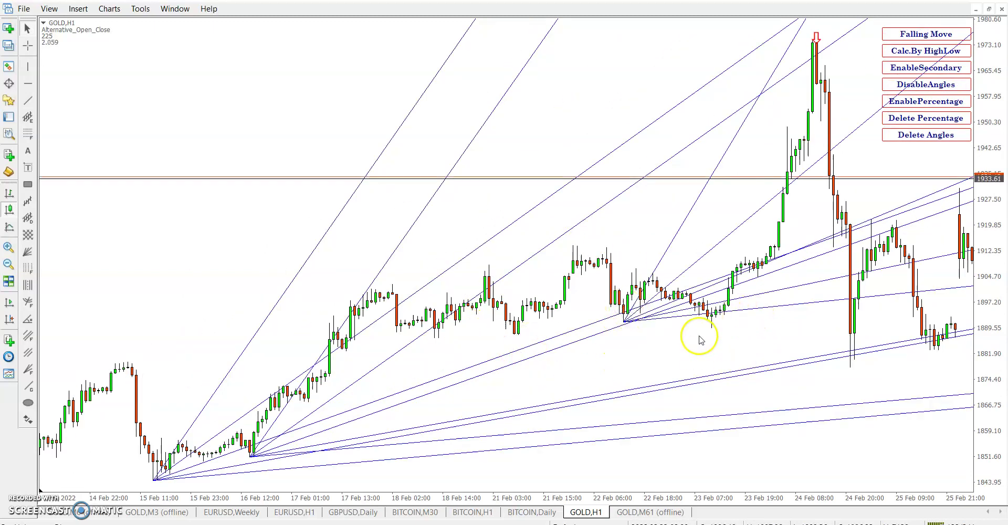
left_click(518, 334)
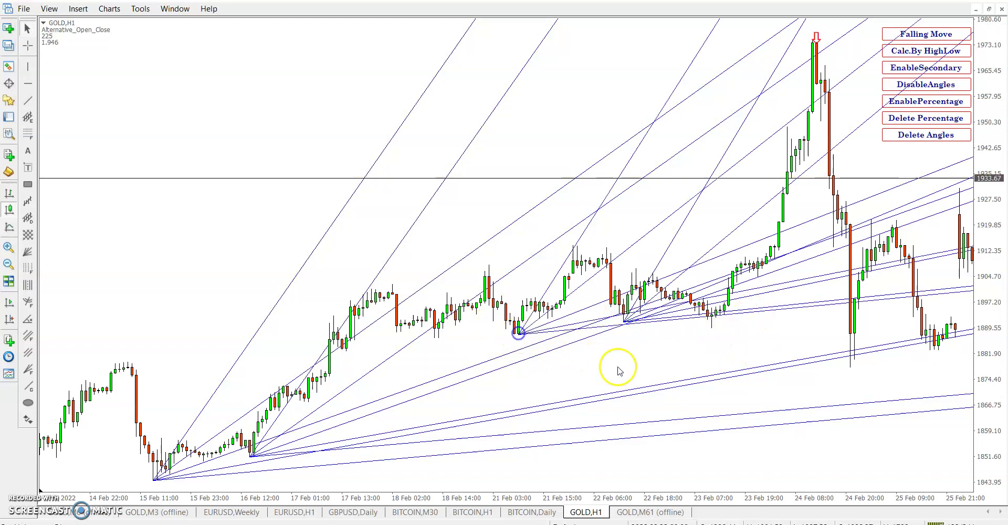
scroll(533, 400, "down", 3)
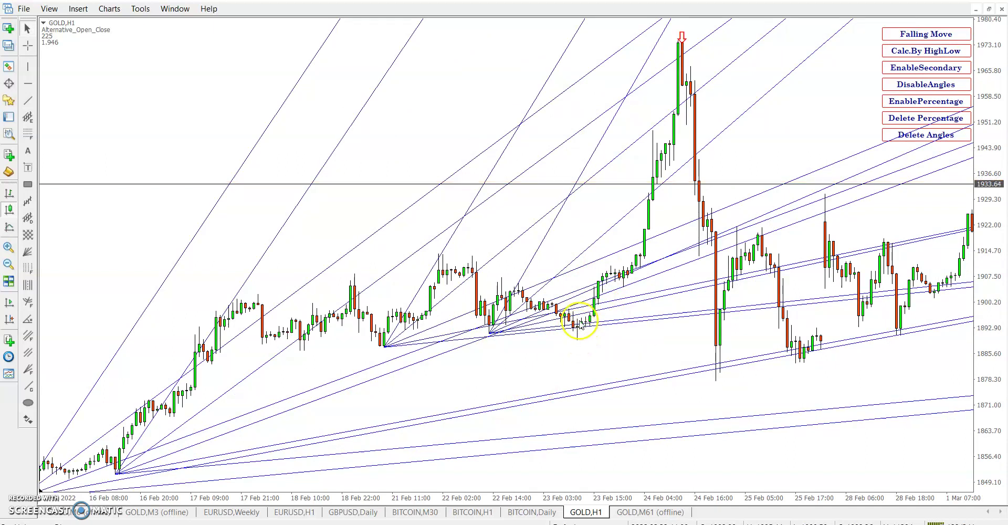
middle_click(582, 337)
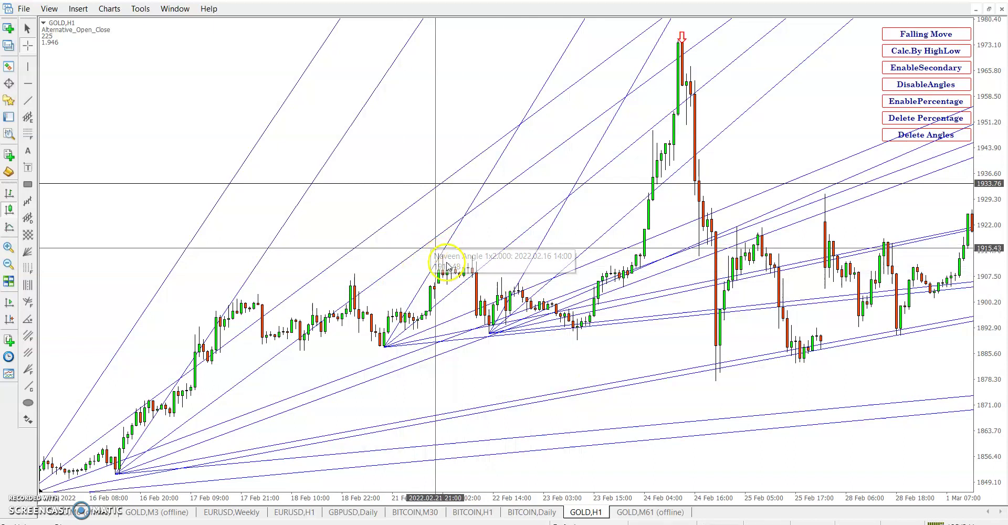
Switch to Falling Move and draw an orange fan descending from the 22 Feb high near 1912.
left_click(910, 34)
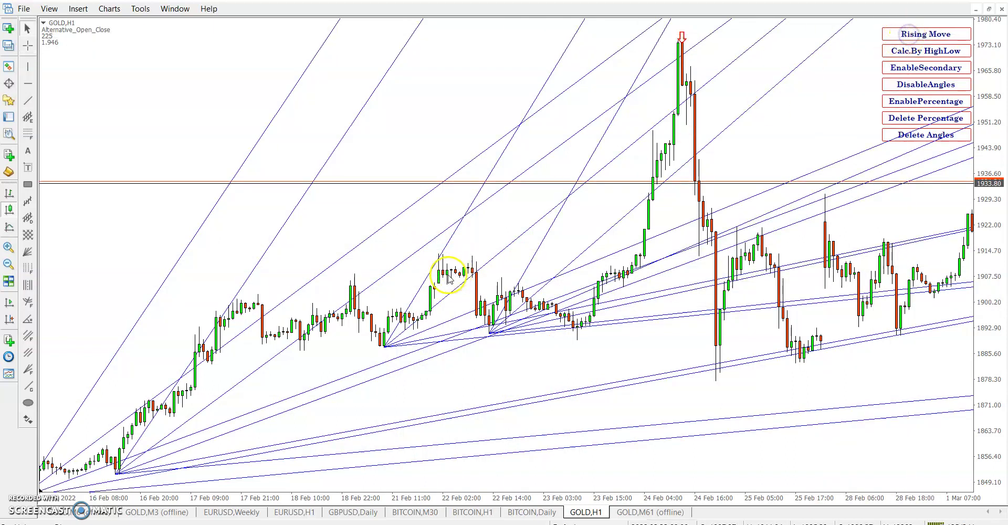
left_click(439, 256)
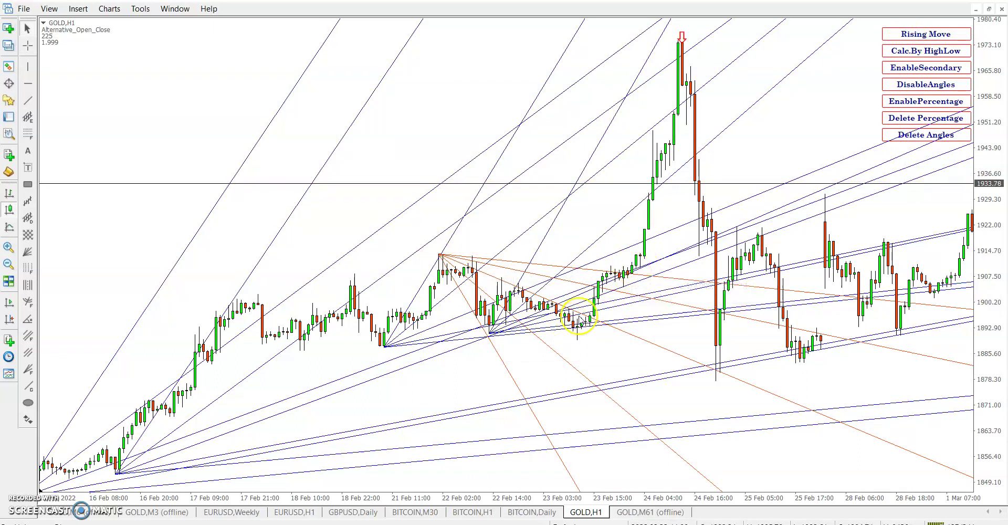
middle_click(520, 291)
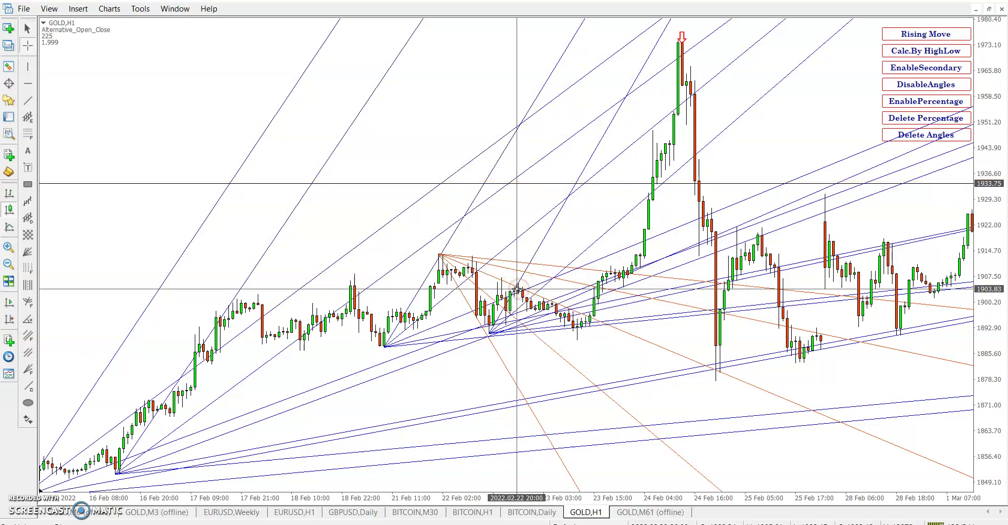
left_click(580, 343)
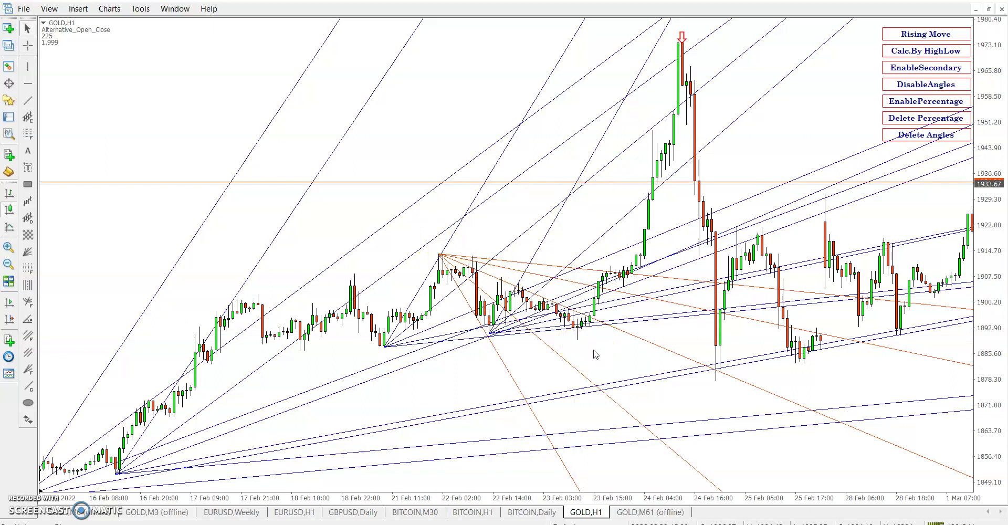
scroll(595, 354, "down", 5)
left_click(508, 95)
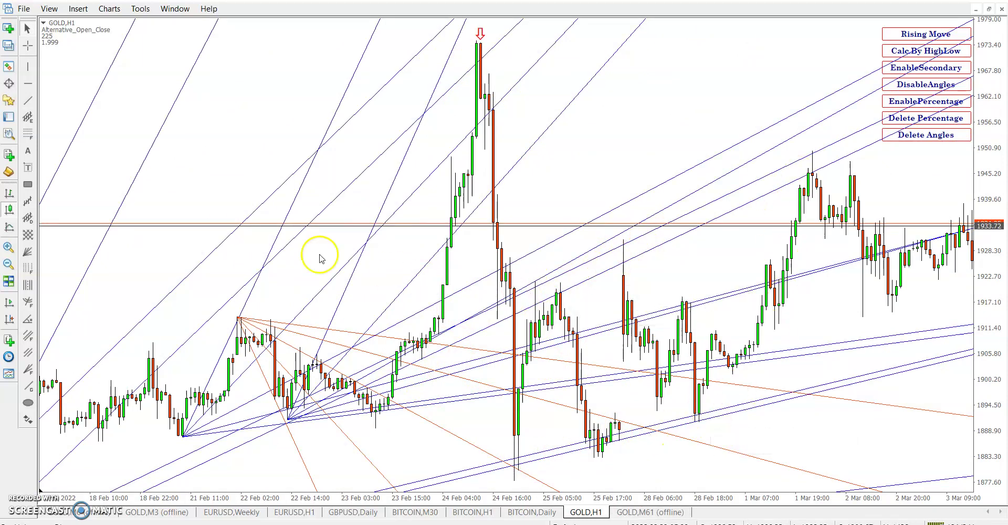
Place an up arrow below the 25 Feb GOLD swing low.
left_click(28, 420)
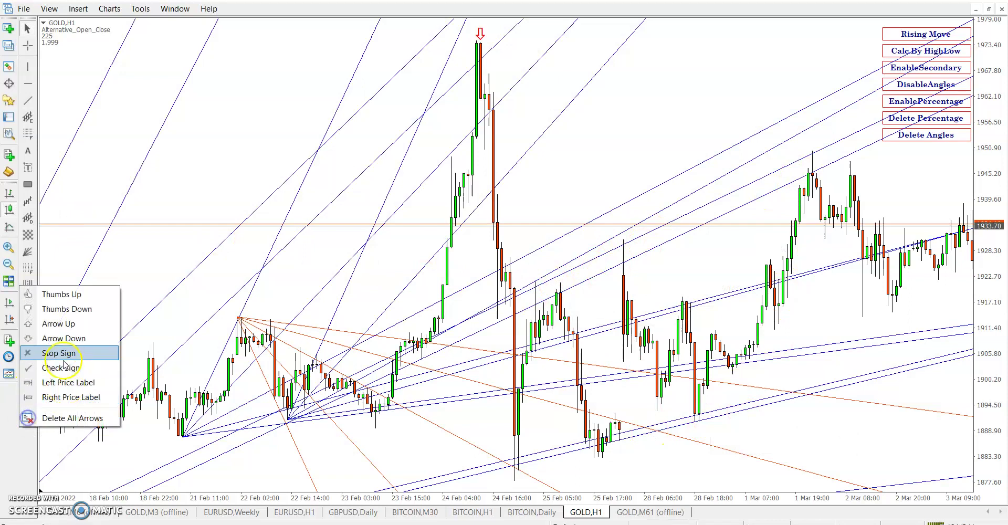
left_click(65, 326)
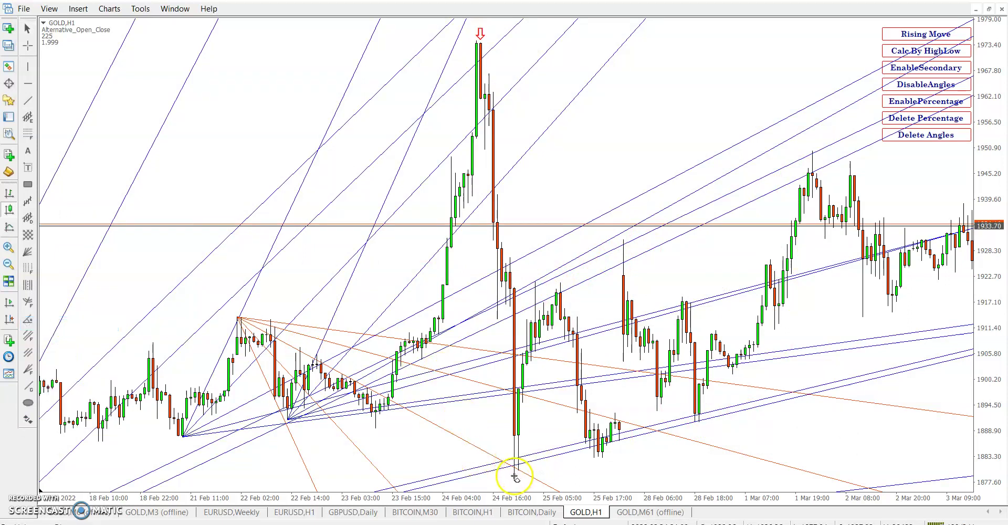
left_click(28, 420)
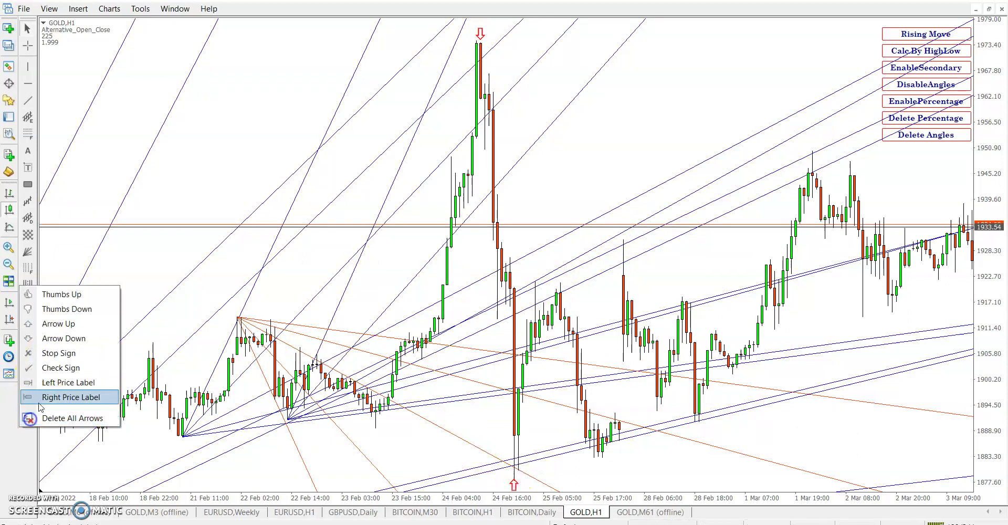
left_click(57, 325)
left_click(600, 462)
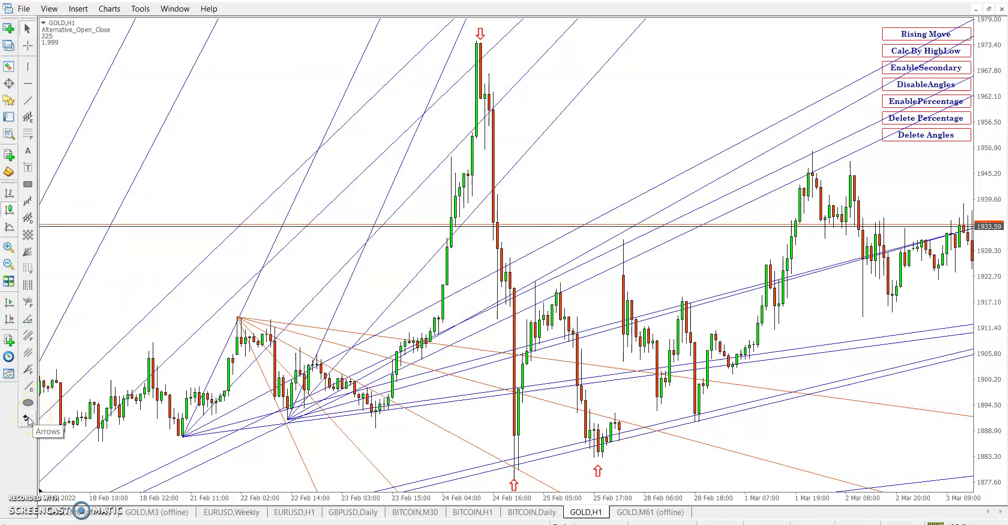
Mark the 25 Feb swing high with a down arrow and drag the chart to later bars.
left_click(28, 419)
left_click(64, 320)
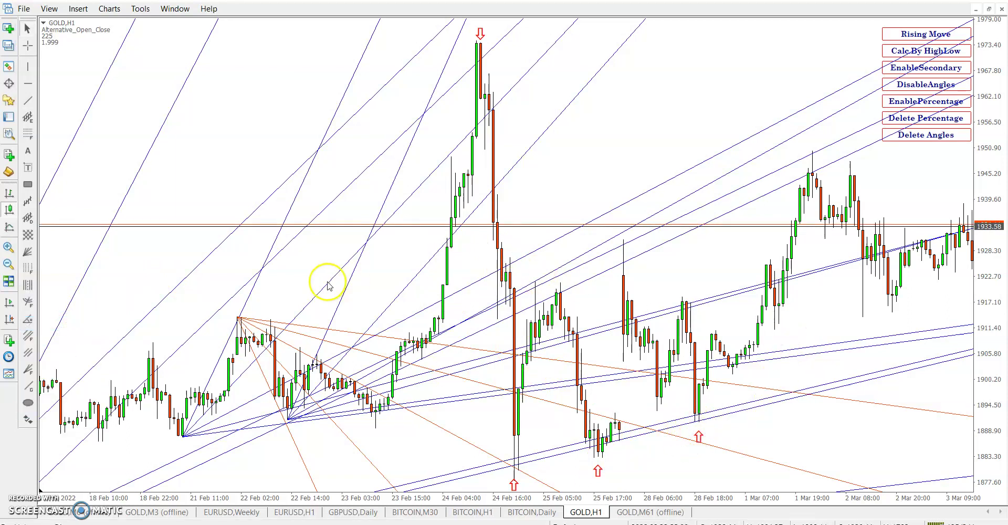
left_click(28, 420)
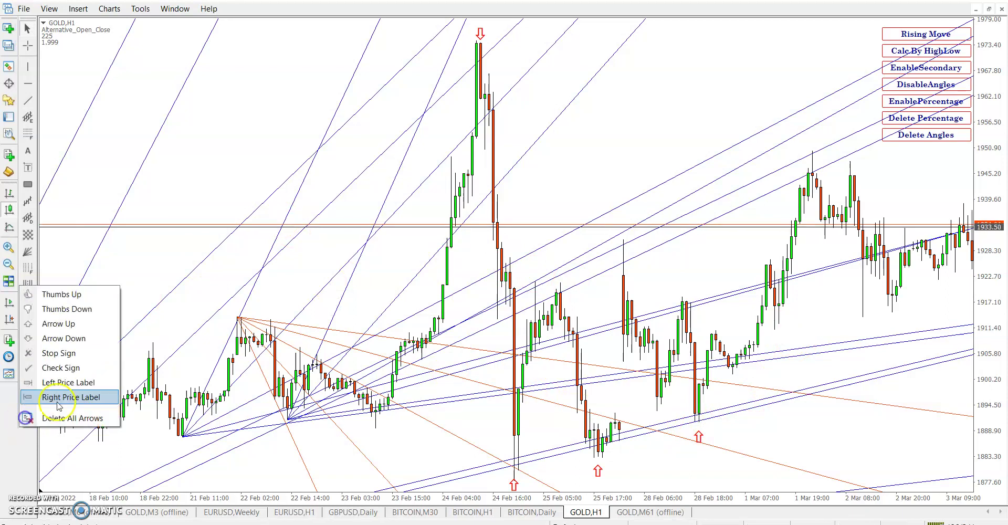
left_click(61, 341)
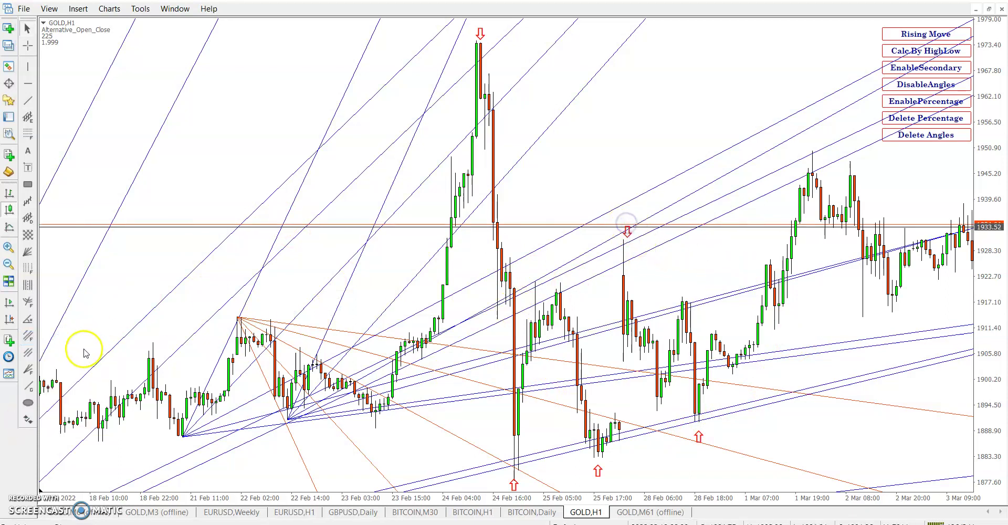
left_click(21, 420)
left_click(40, 339)
left_click(553, 266)
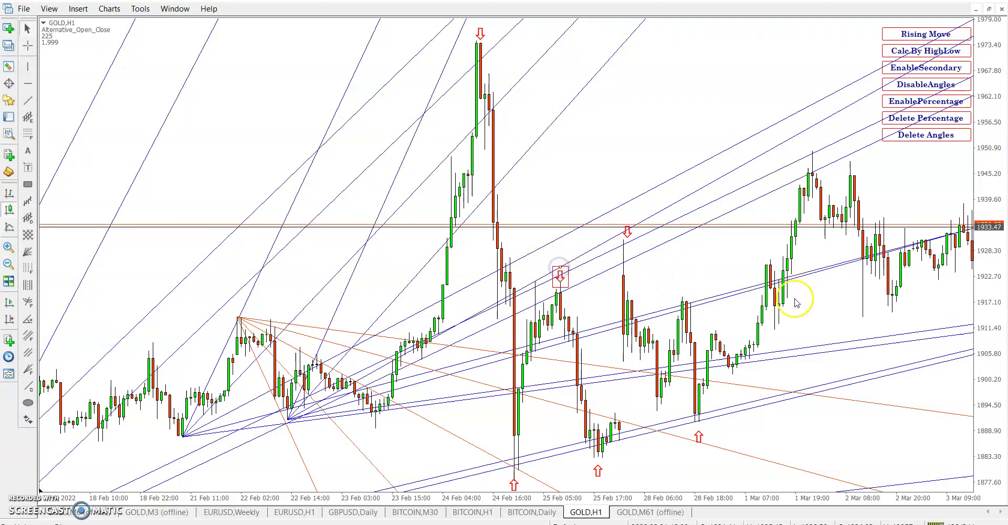
left_click_drag(799, 293, 472, 405)
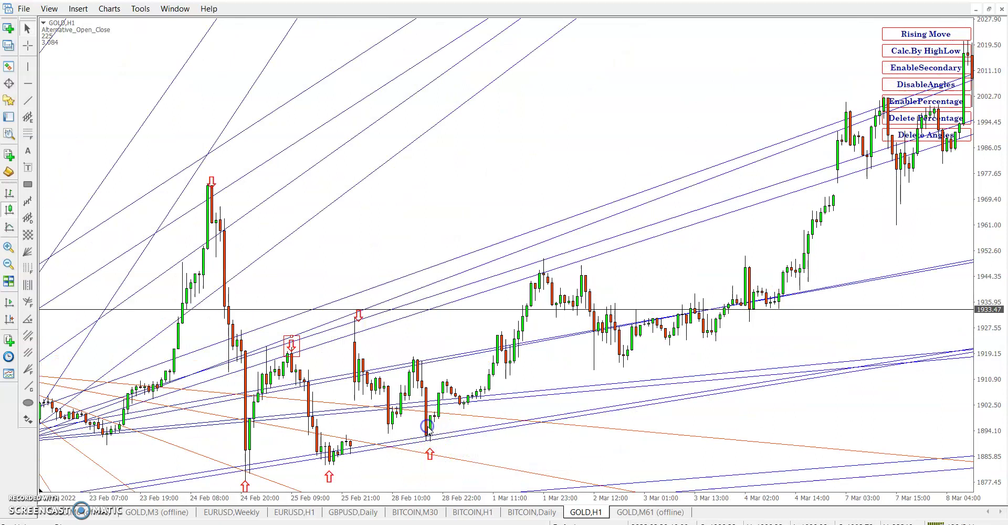
Draw rising fans from three GOLD swing lows, including 7 Mar, then delete all angle lines.
left_click(923, 35)
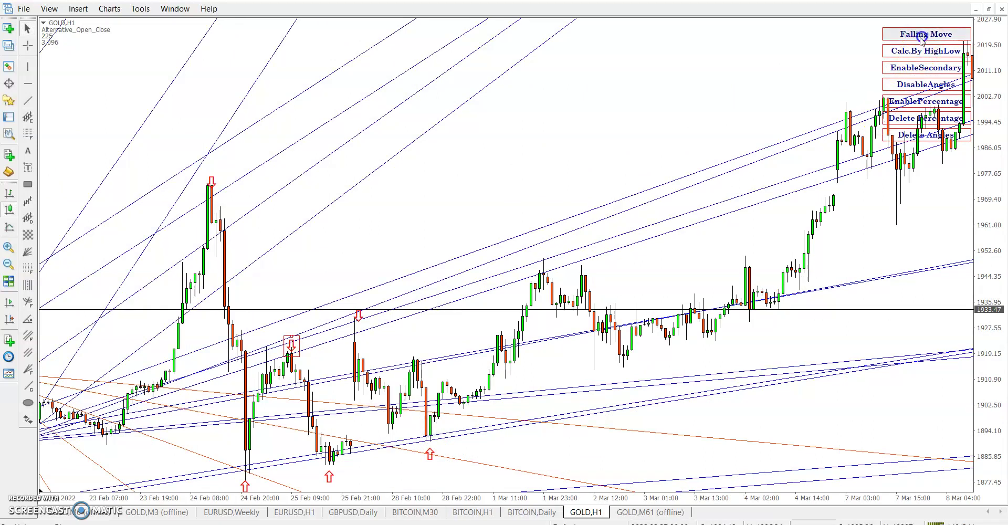
left_click(429, 429)
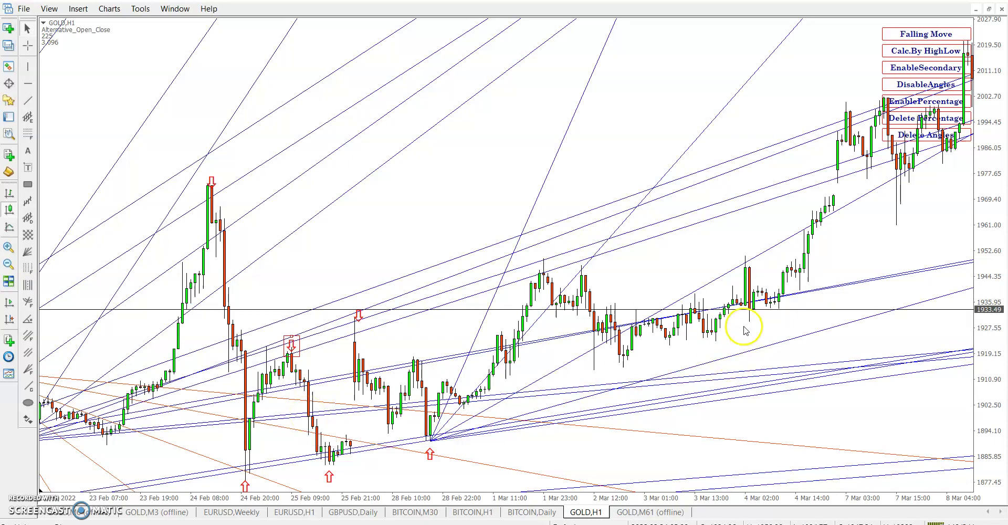
left_click(624, 357)
scroll(750, 387, "down", 5)
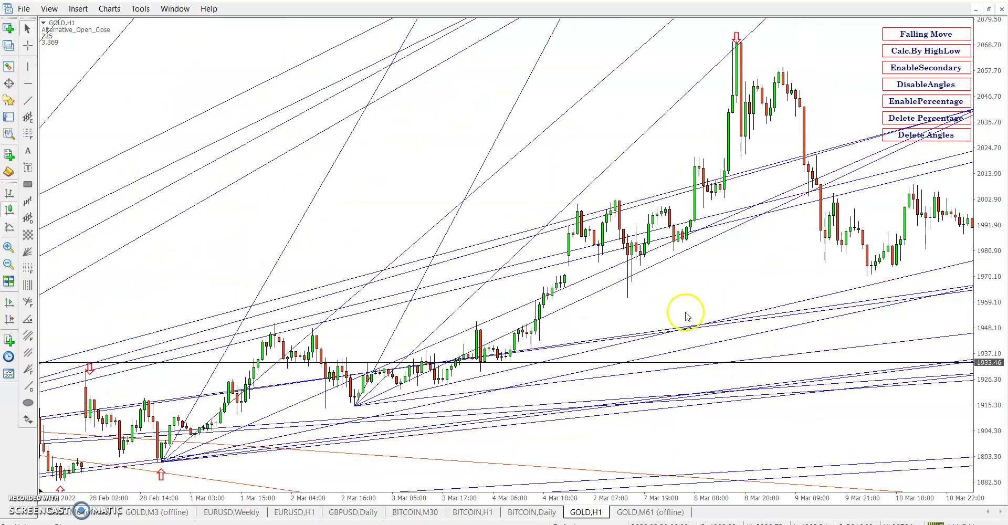
left_click(630, 277)
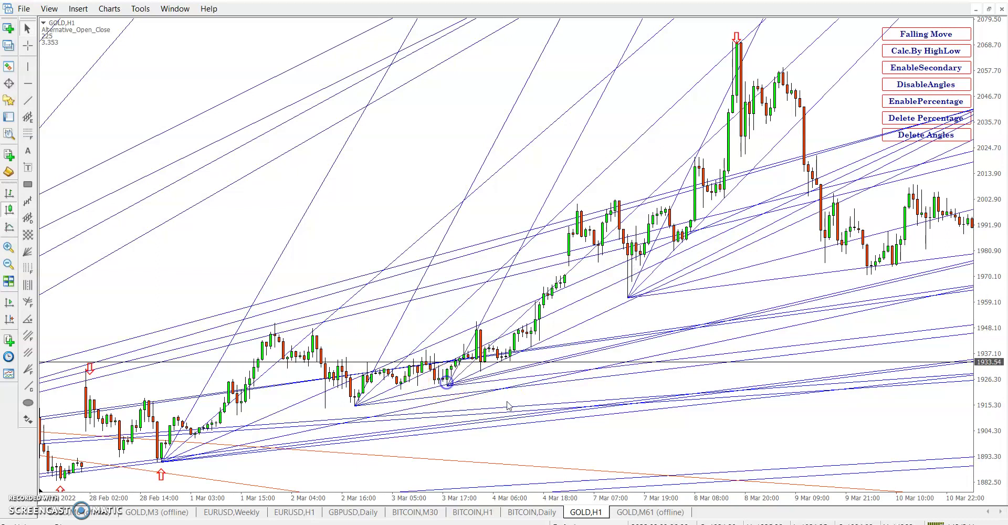
scroll(693, 353, "down", 4)
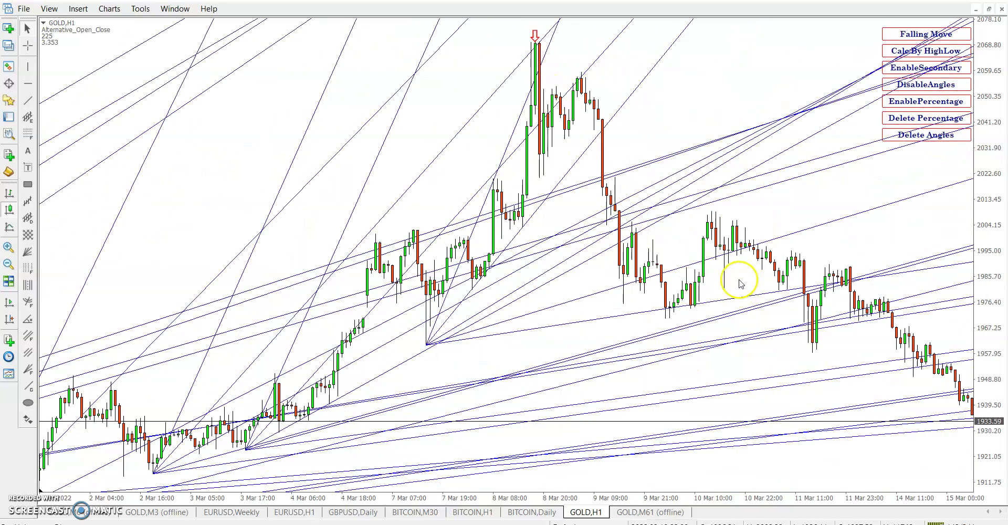
scroll(735, 278, "down", 4)
left_click(900, 136)
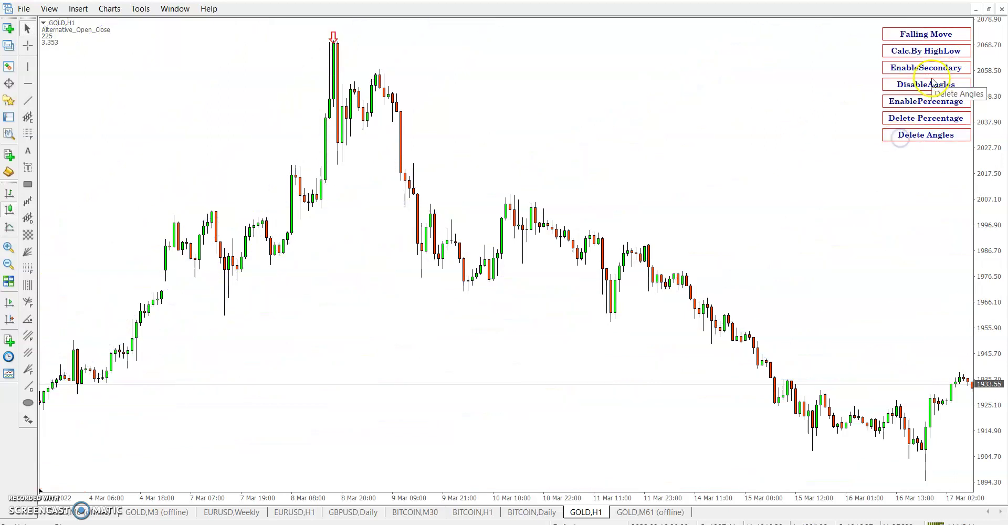
Draw falling angle fans from the 8, 9, 10 and 11 Mar swing highs.
left_click(910, 34)
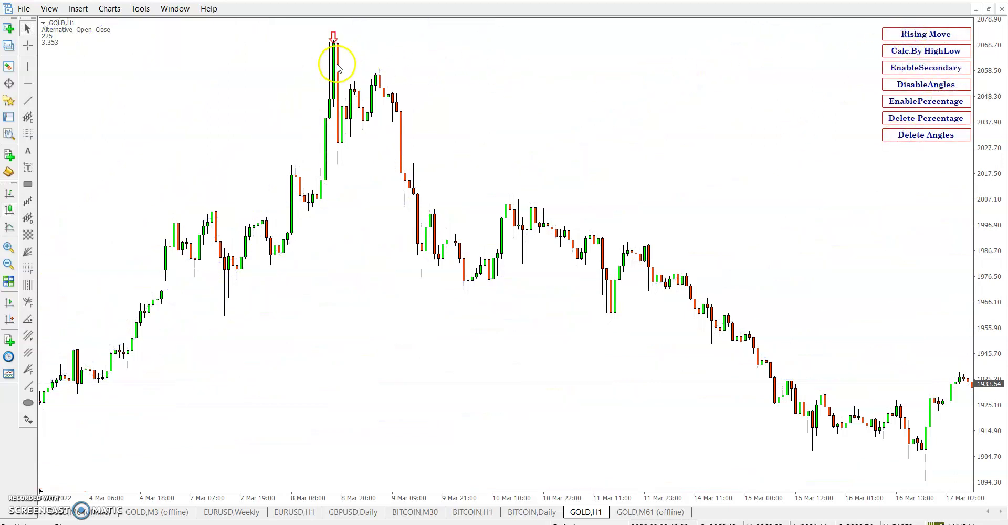
left_click(332, 53)
left_click(378, 75)
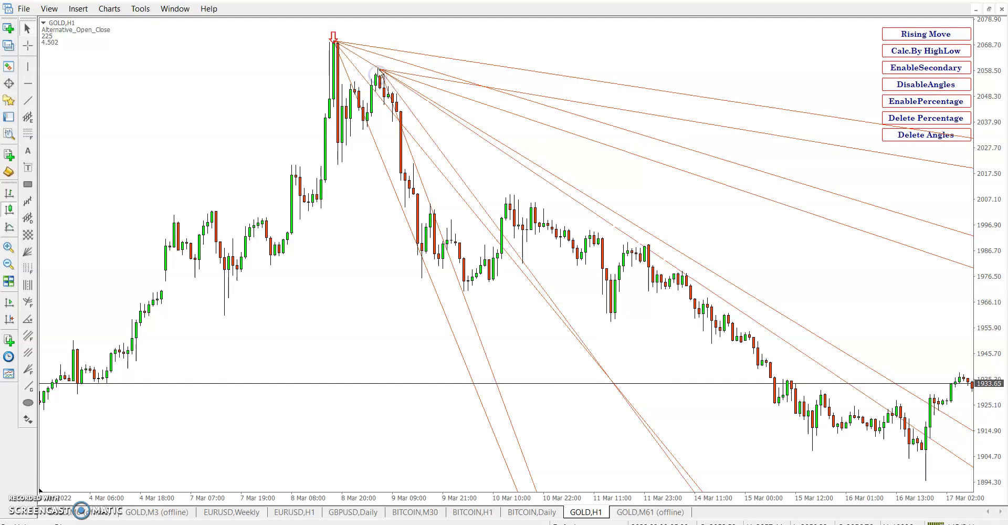
left_click(650, 248)
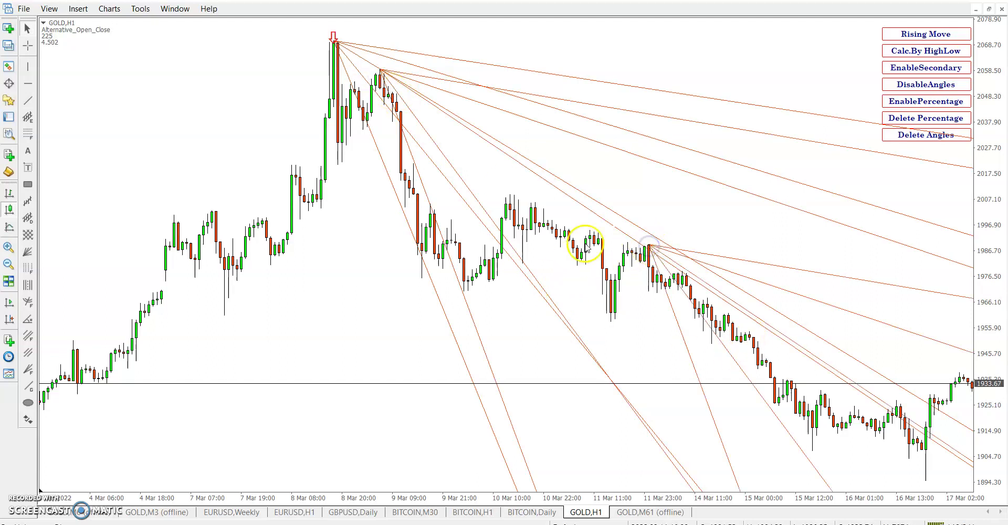
left_click(510, 202)
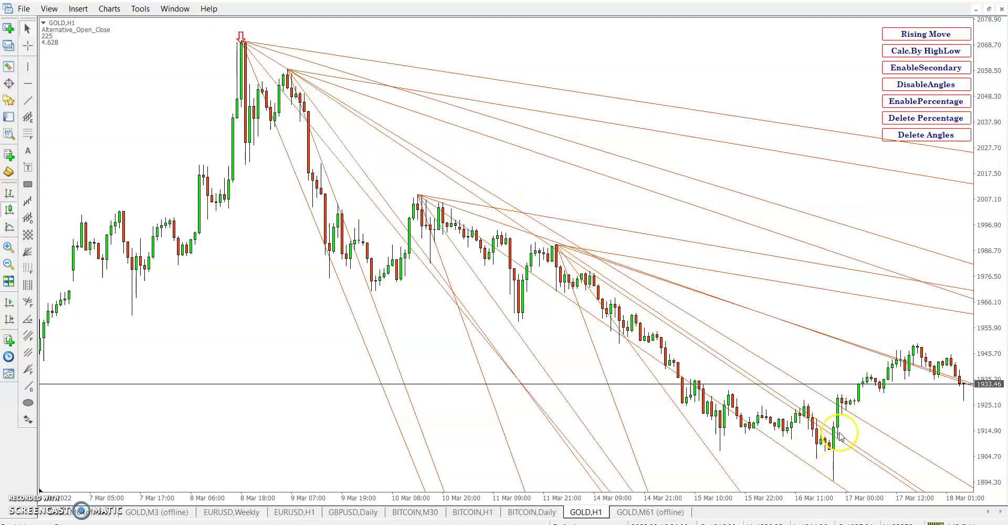
middle_click(840, 402)
middle_click(899, 355)
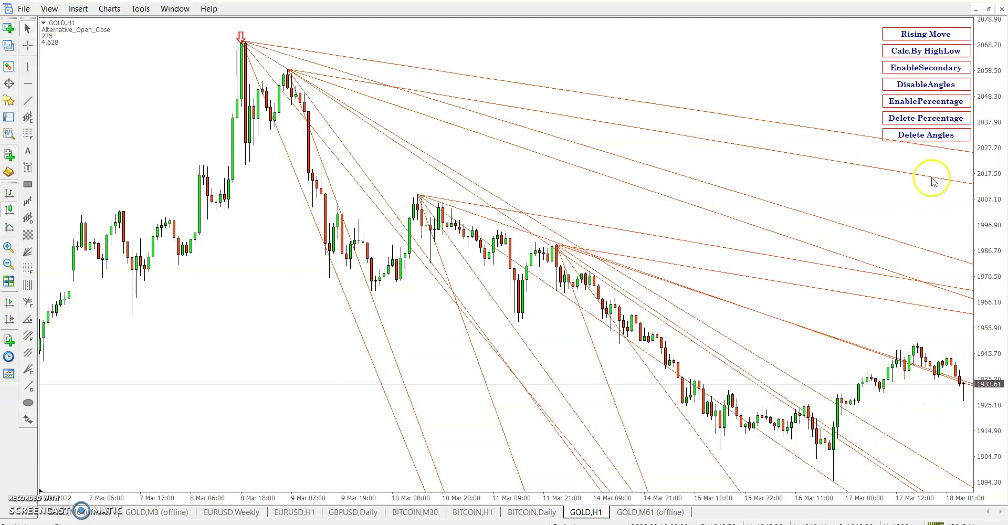
Add a rising fan from the 16 Mar low, enable chart shift, and measure the latest rise.
left_click(923, 35)
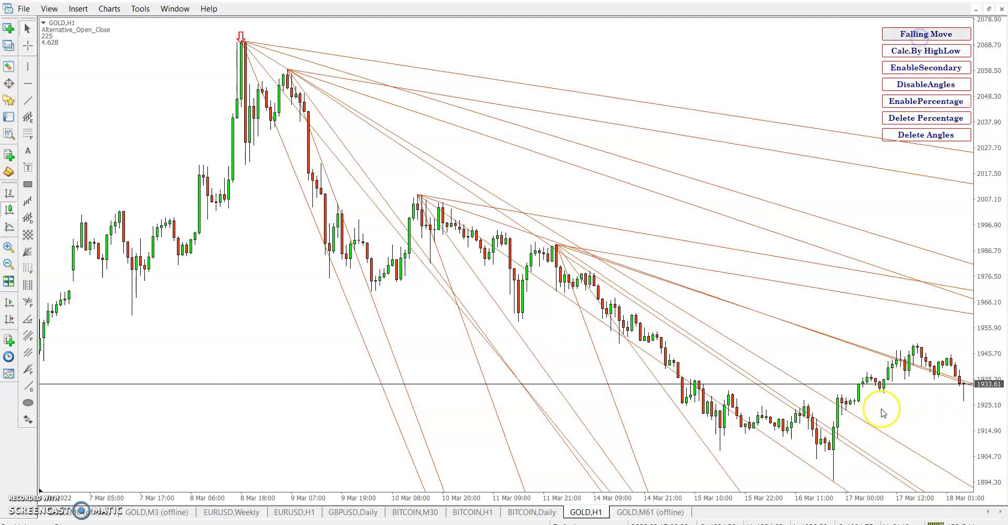
left_click(833, 447)
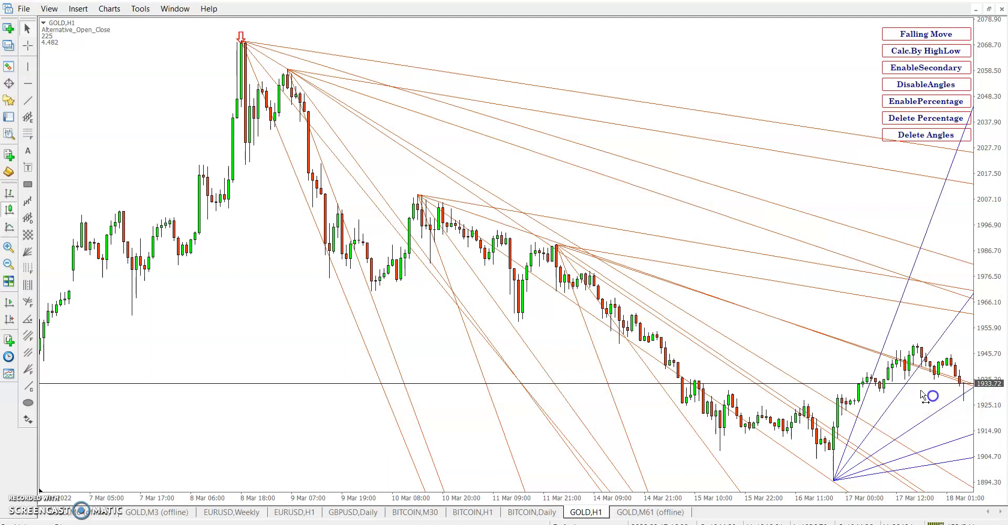
left_click(9, 319)
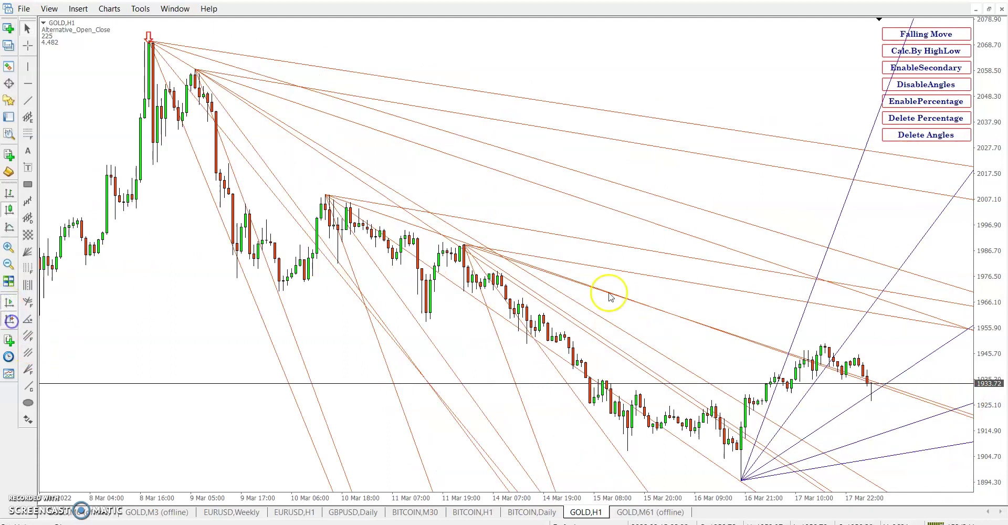
middle_click(884, 388)
left_click_drag(884, 388, 924, 163)
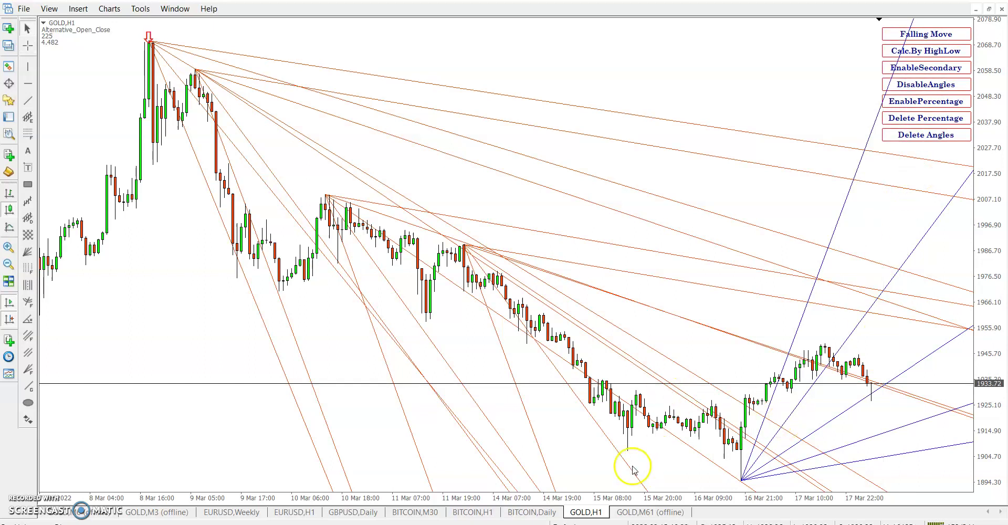
On the EURUSD H1 chart, anchor a rising Gann fan at the 20 Aug low.
left_click(293, 513)
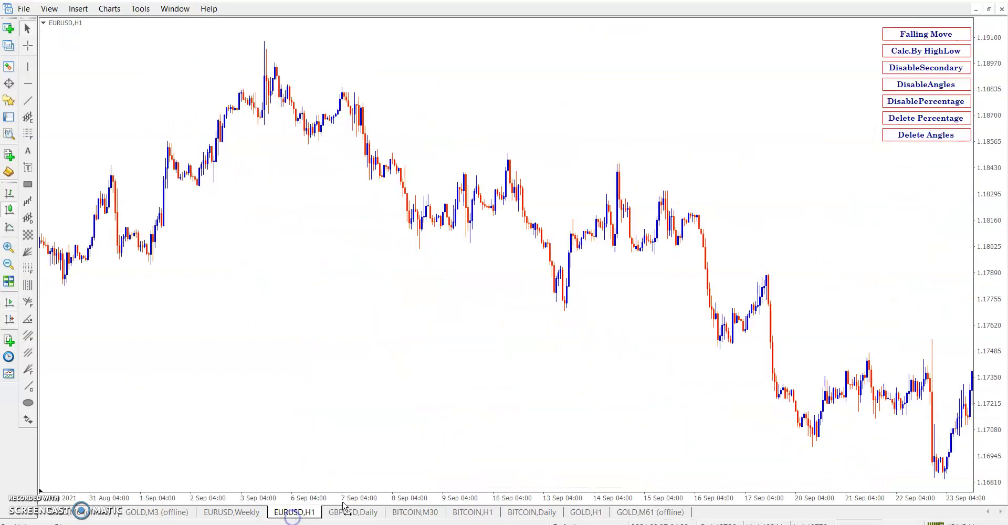
scroll(308, 276, "up", 15)
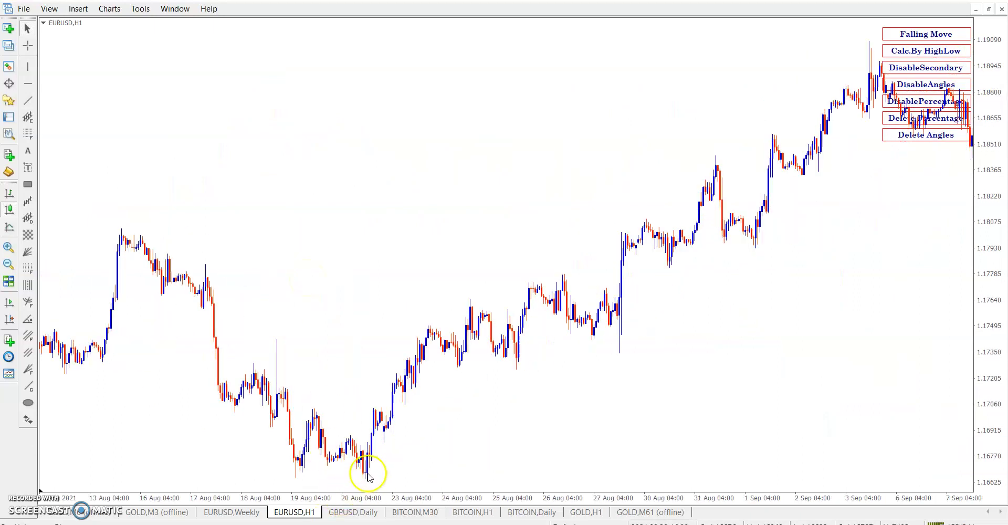
left_click(368, 475)
scroll(603, 399, "down", 4)
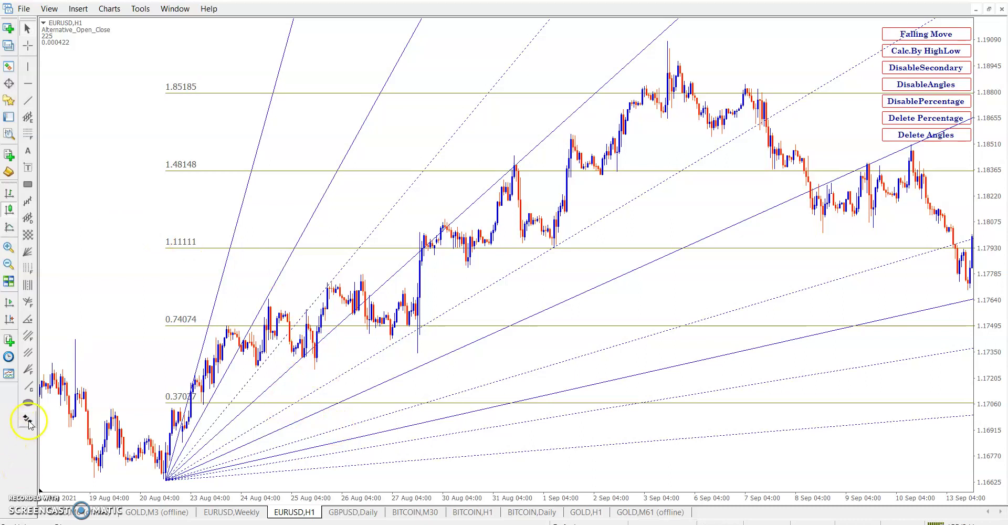
Place an up arrow under the 27 Aug low.
left_click(28, 420)
left_click(71, 326)
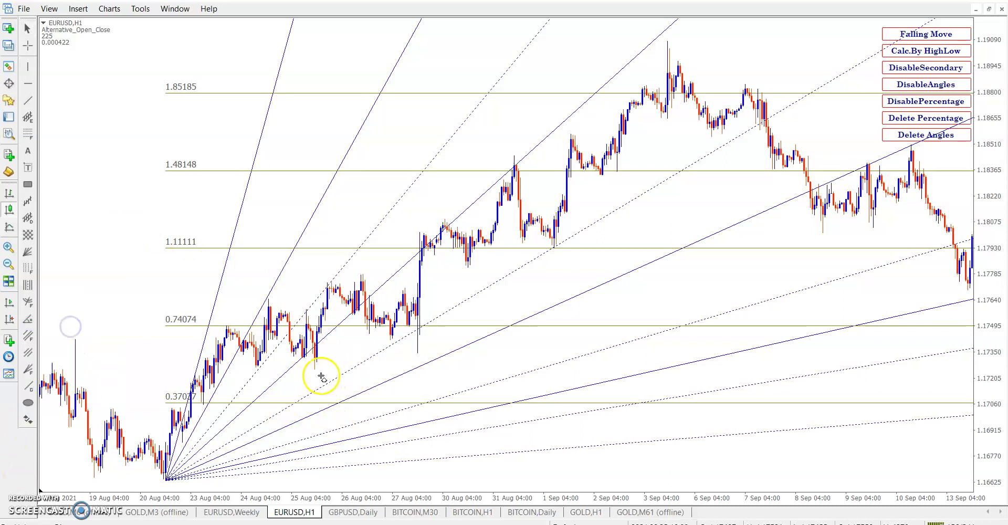
left_click(28, 418)
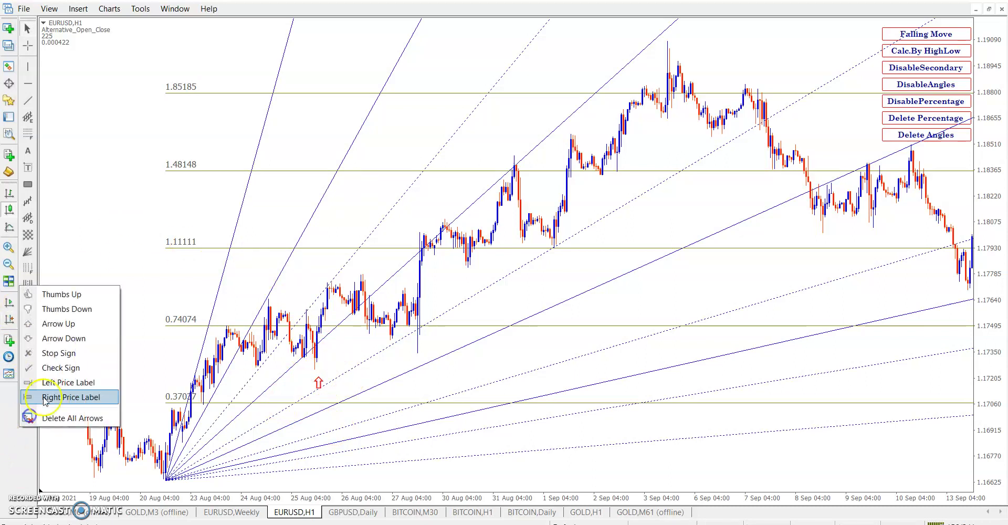
left_click(52, 324)
left_click(417, 352)
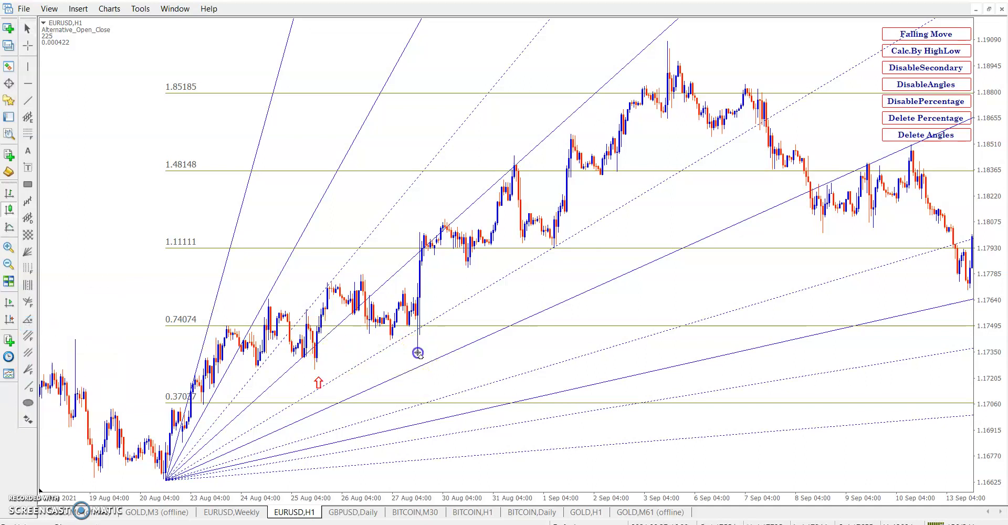
left_click(28, 402)
left_click(50, 327)
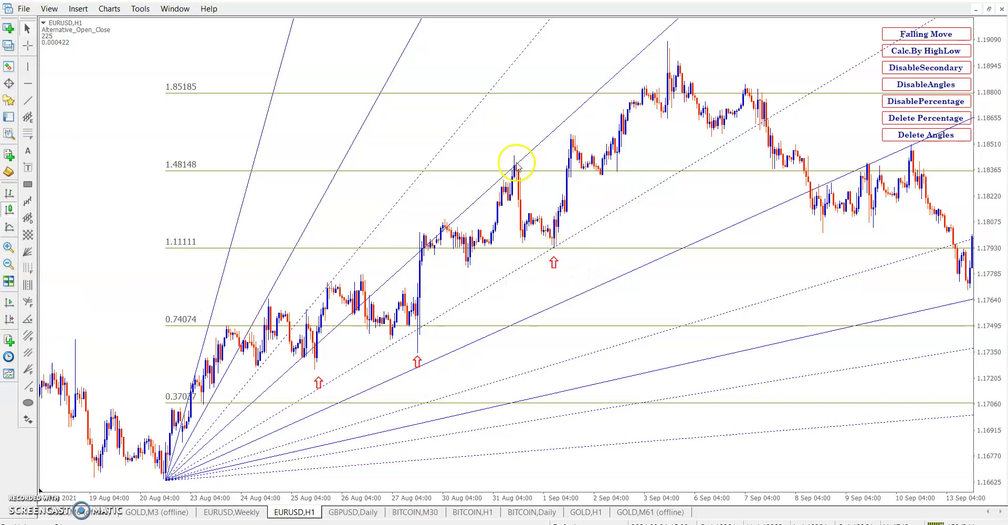
left_click(25, 420)
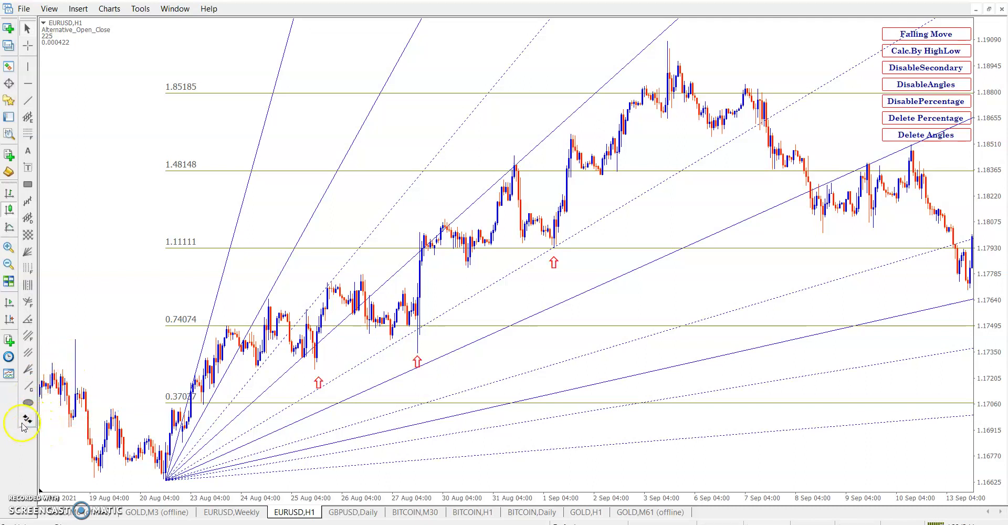
left_click(23, 423)
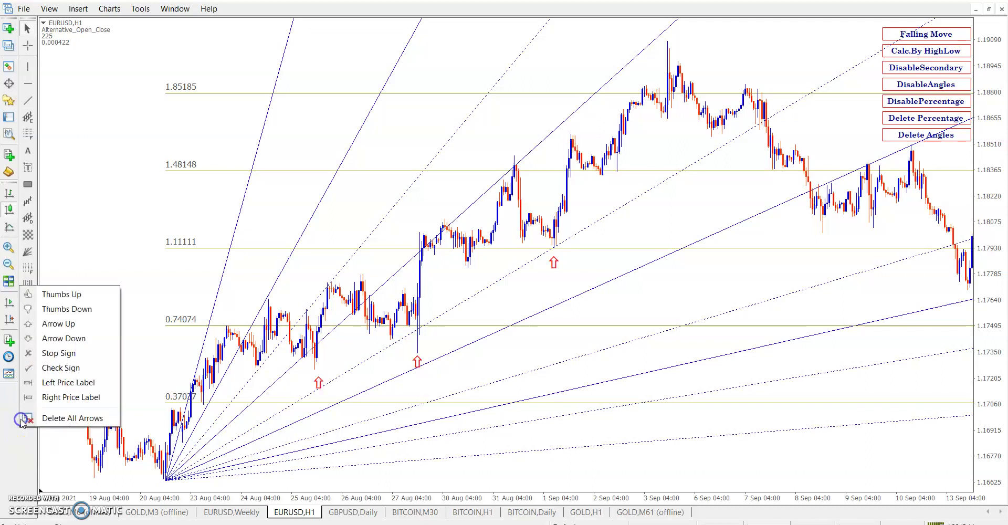
left_click(55, 340)
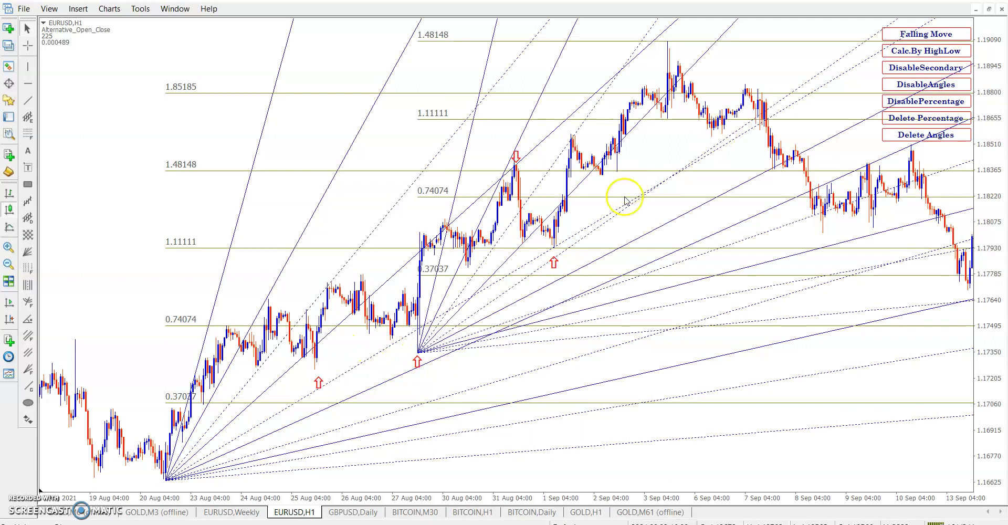
Toggle secondary Gann fans and anchor fans at the 1 Sep and 2 Sep lows.
left_click(921, 68)
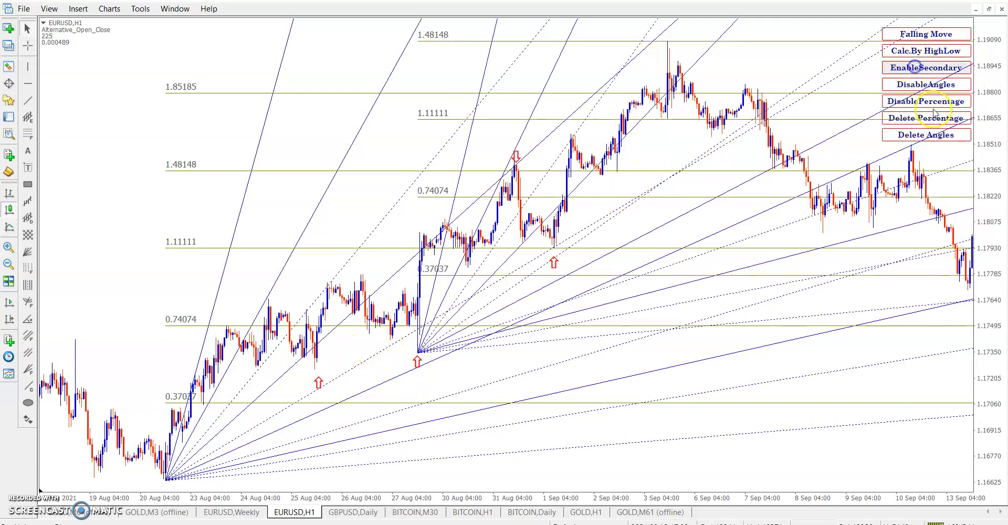
left_click(555, 239)
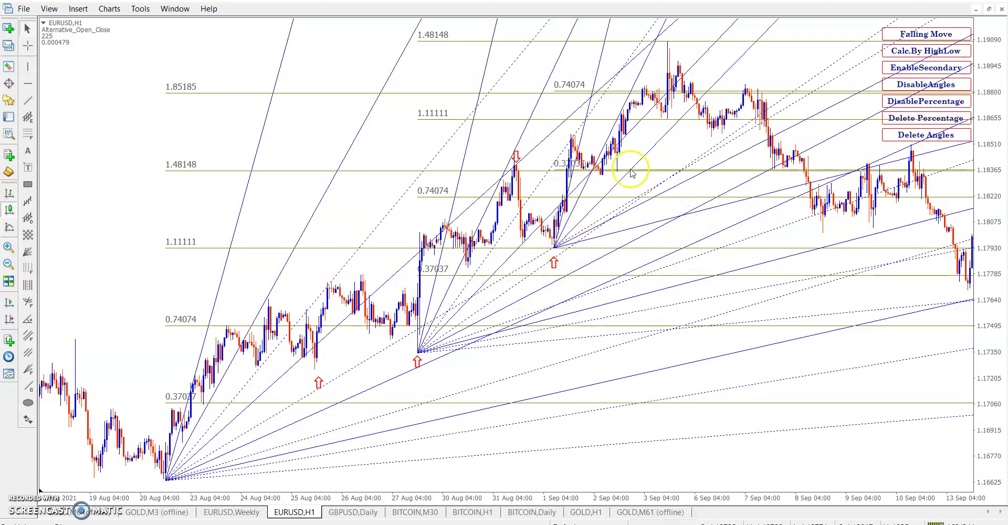
middle_click(698, 117)
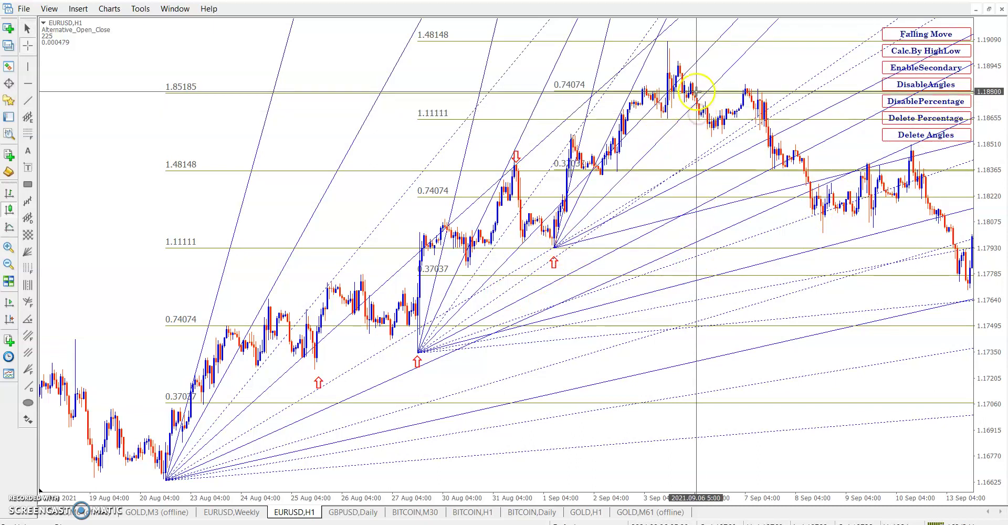
left_click(700, 105)
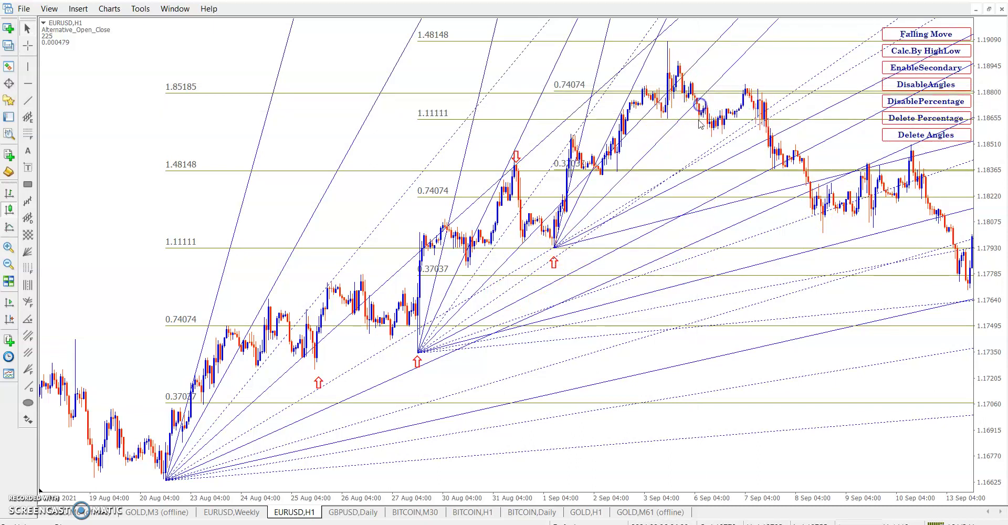
left_click(603, 172)
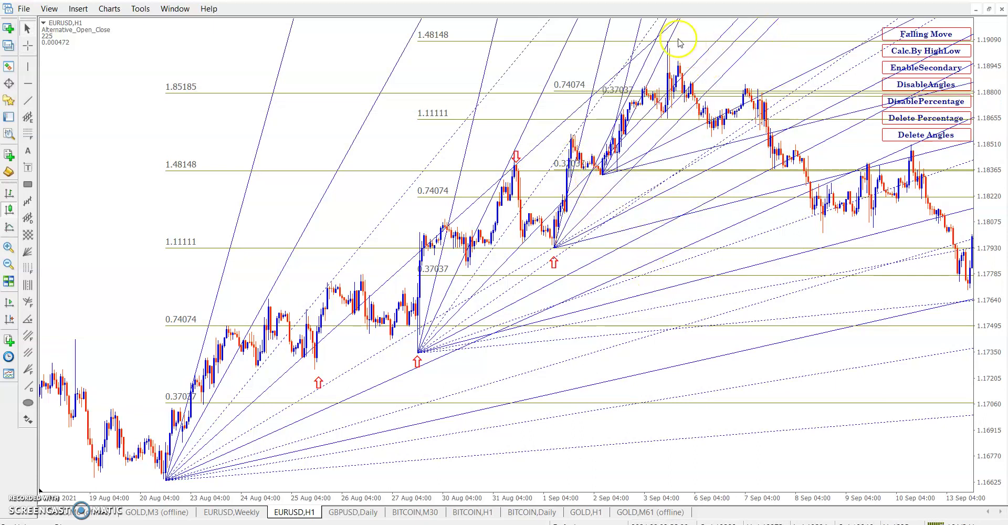
Place a down arrow above the 7 Sep high.
left_click(27, 419)
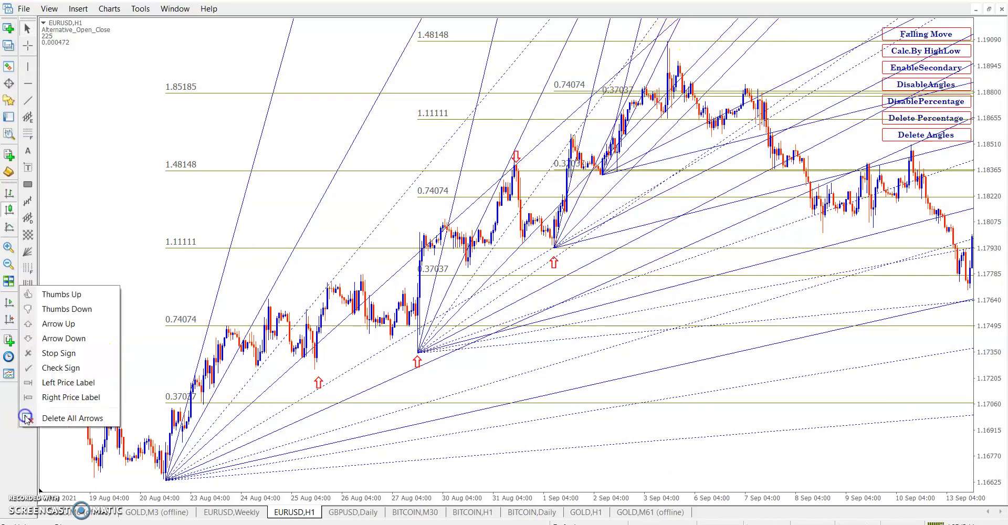
left_click(64, 341)
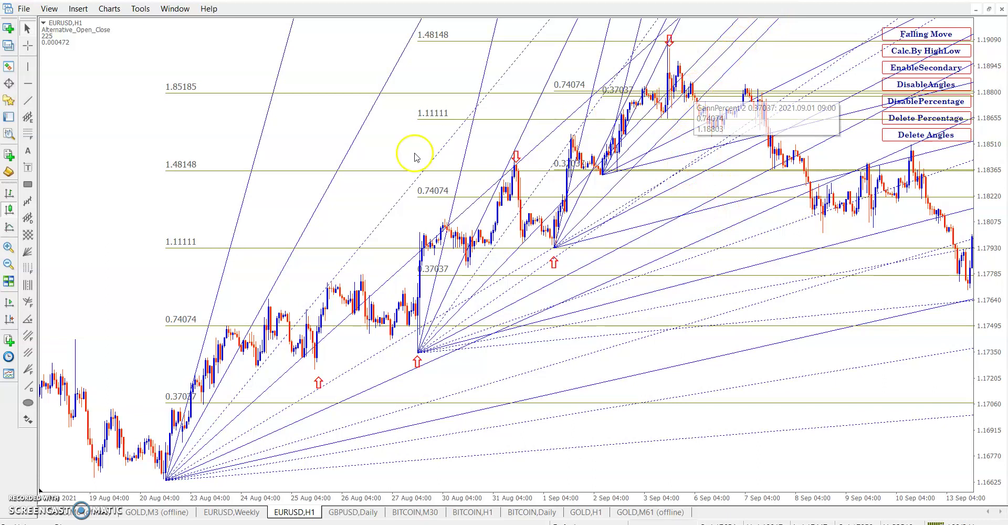
left_click(28, 418)
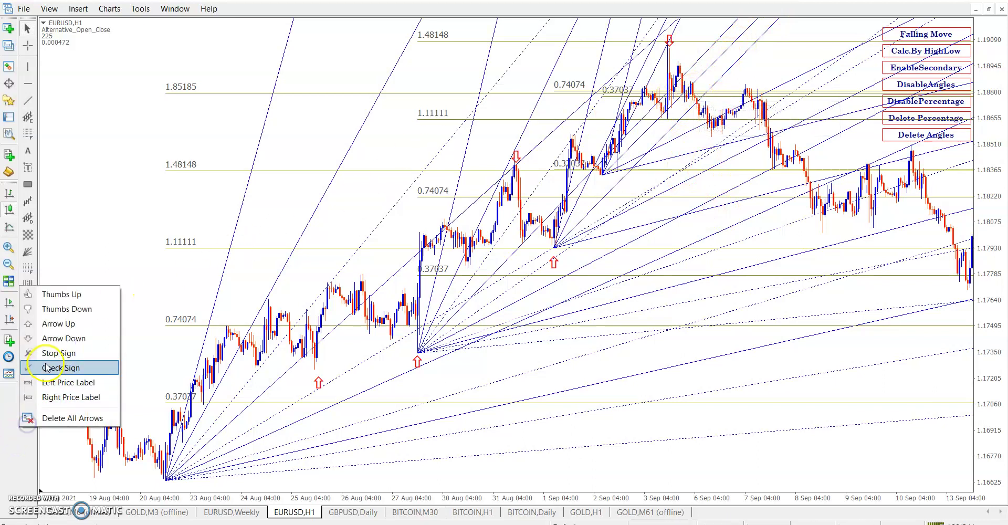
left_click(47, 335)
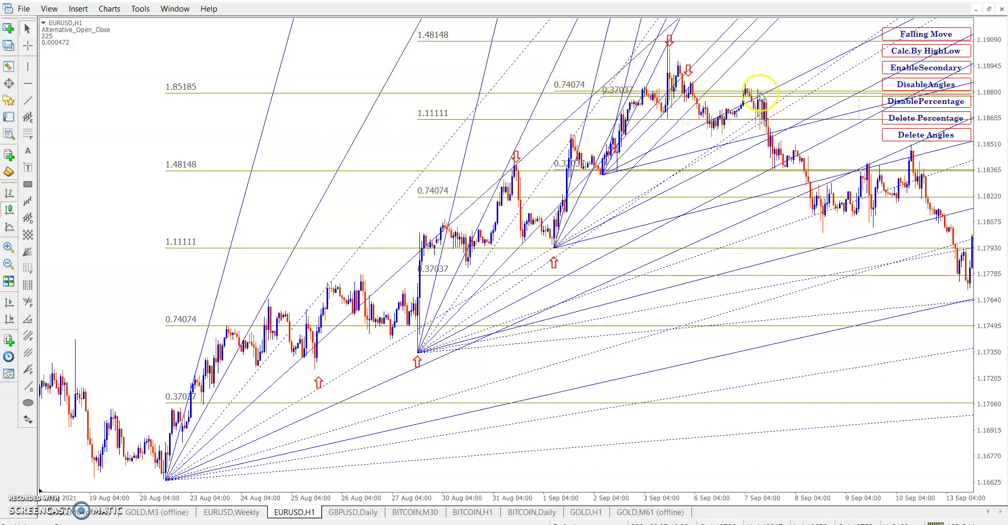
left_click(30, 414)
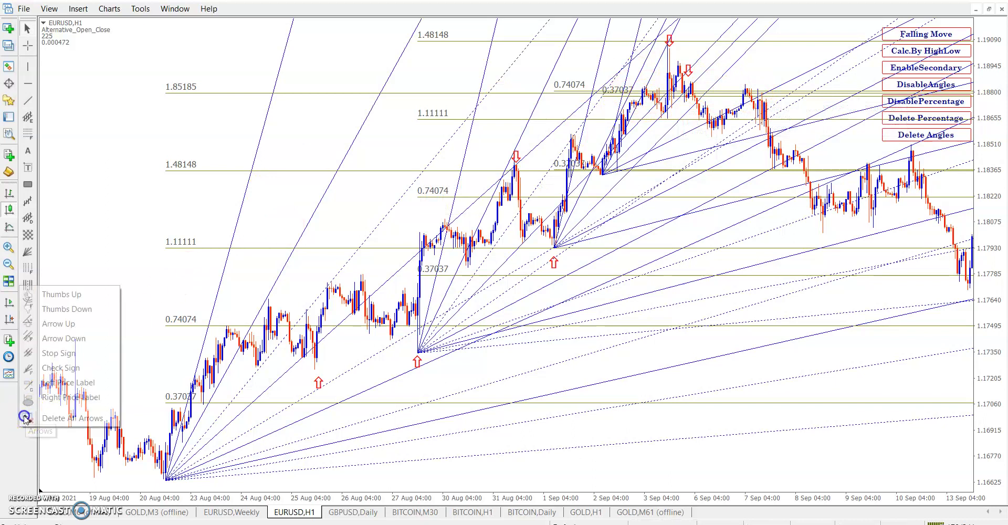
left_click(52, 343)
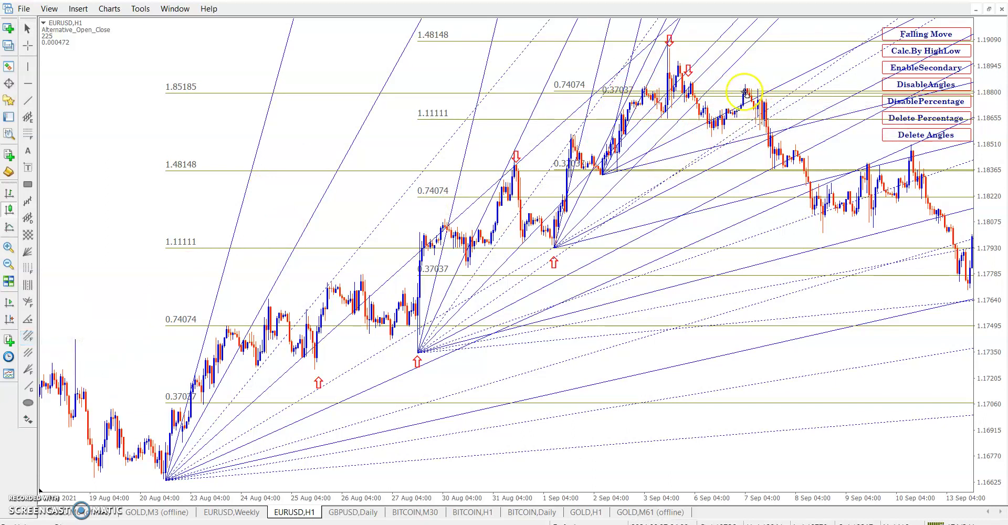
left_click(30, 418)
left_click(52, 342)
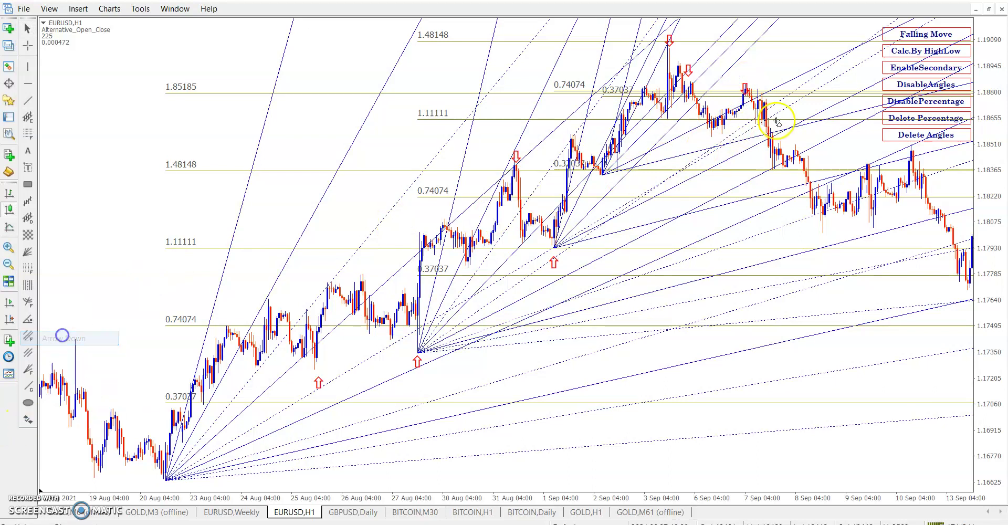
left_click(764, 84)
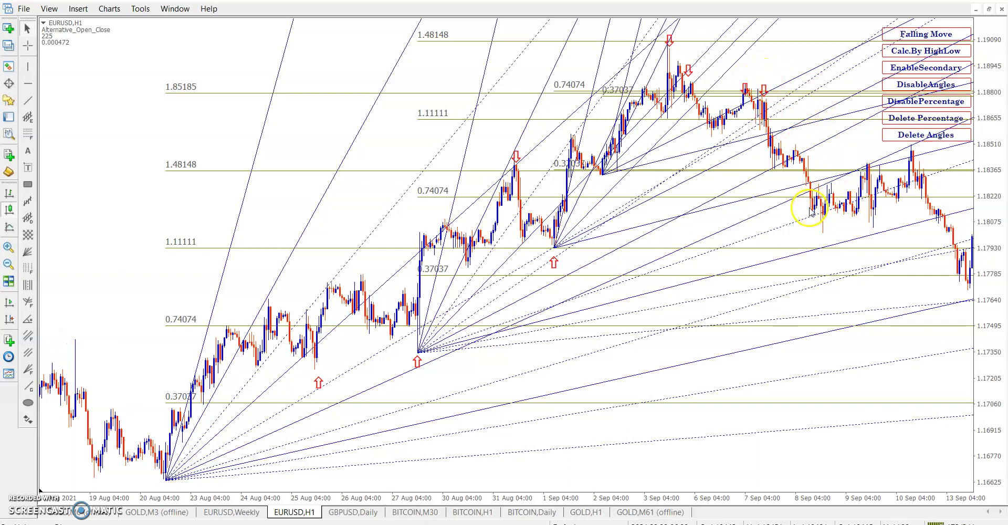
scroll(751, 279, "down", 5)
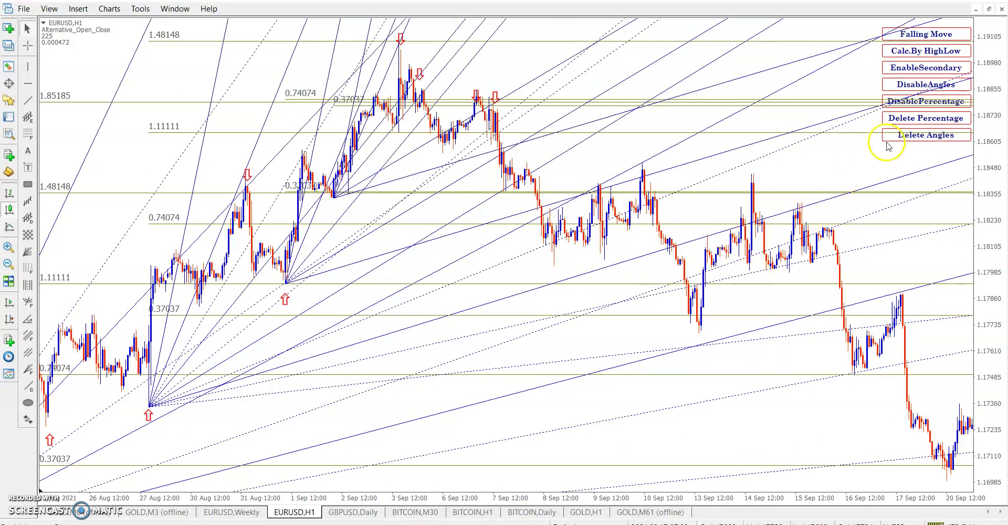
Clear the angle lines and draw falling fans from the 3, 7, 10, 14 and 15 Sep highs.
left_click(903, 137)
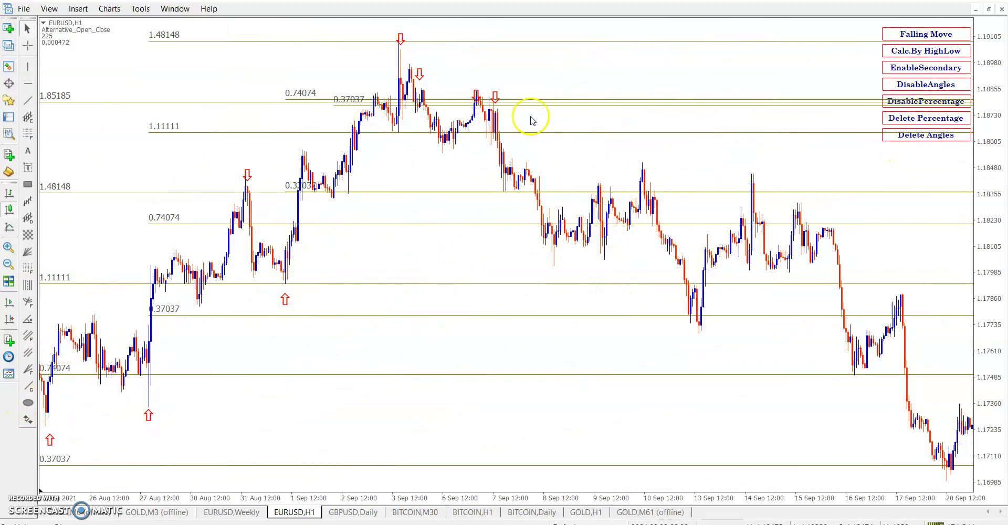
left_click(938, 36)
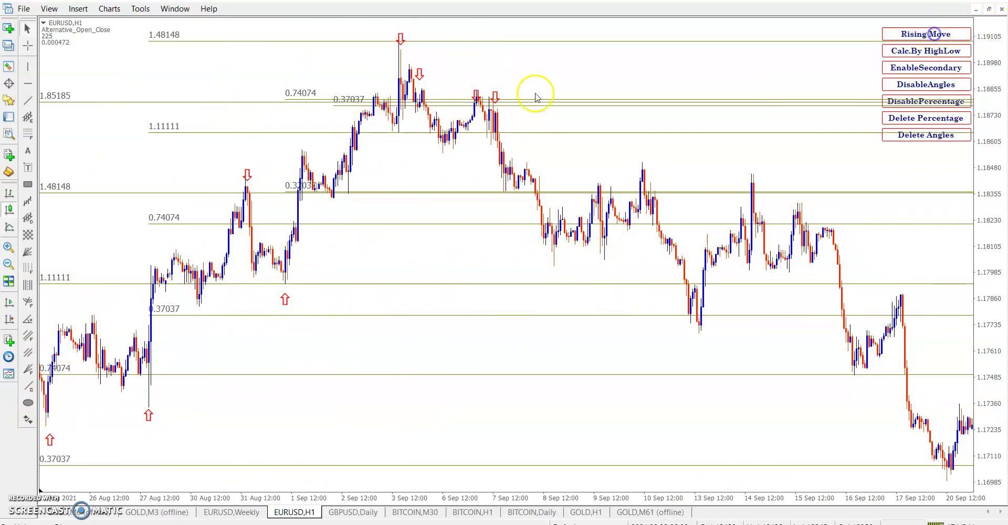
left_click(399, 55)
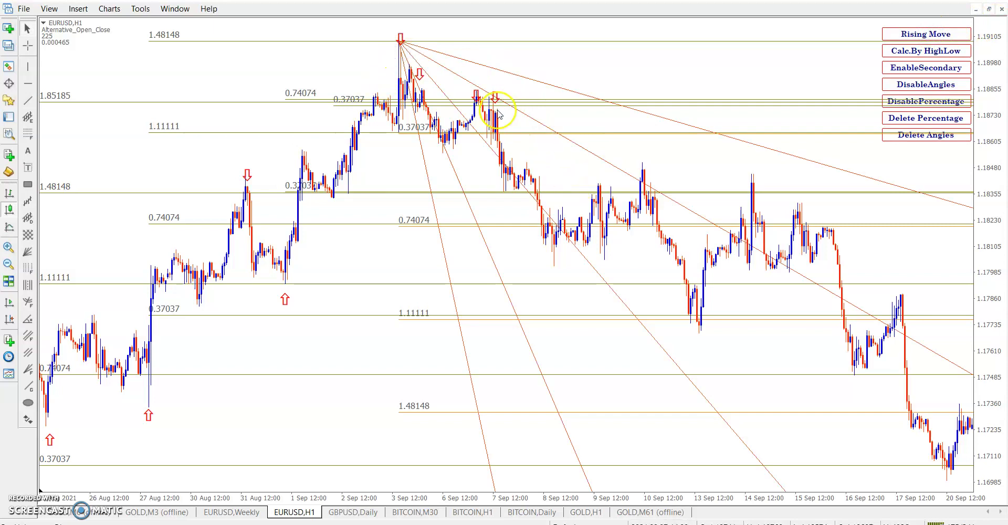
left_click(477, 100)
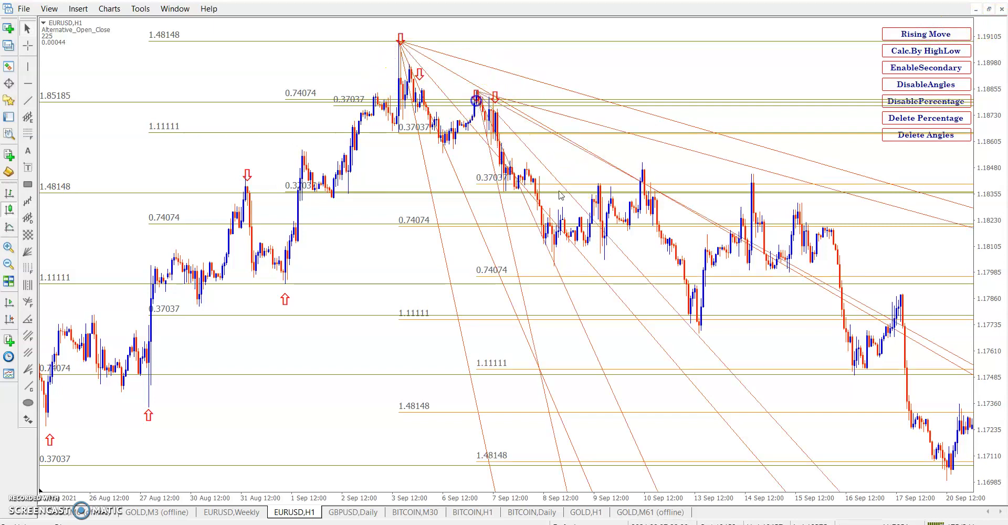
left_click(641, 167)
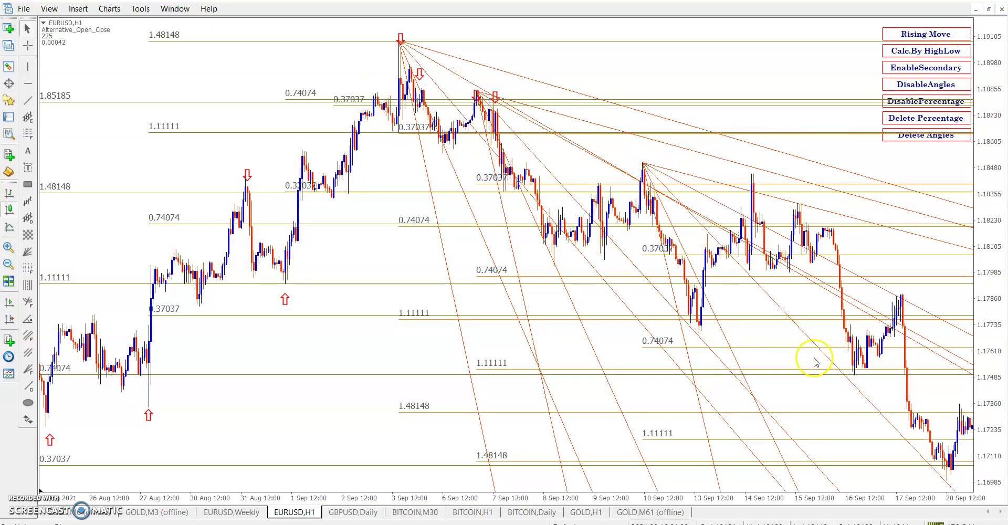
left_click(754, 181)
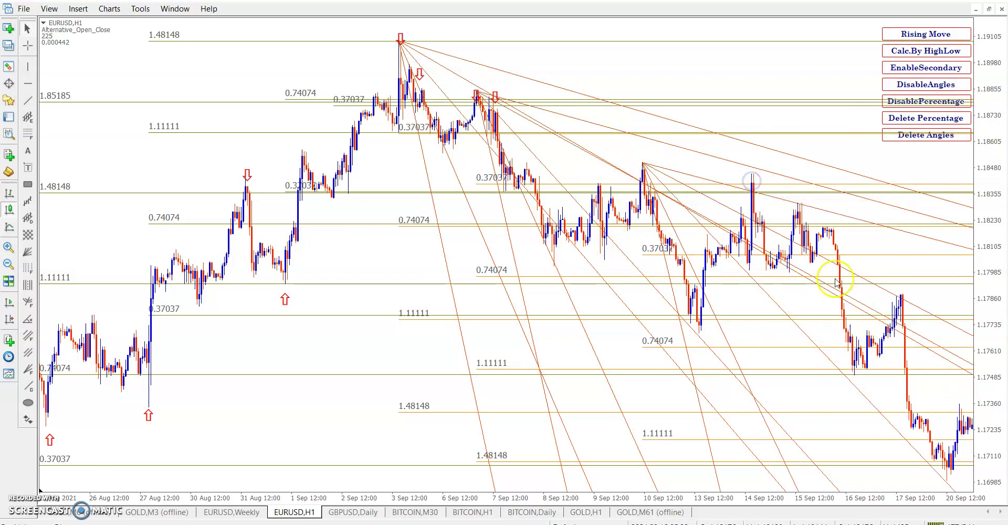
left_click(752, 196)
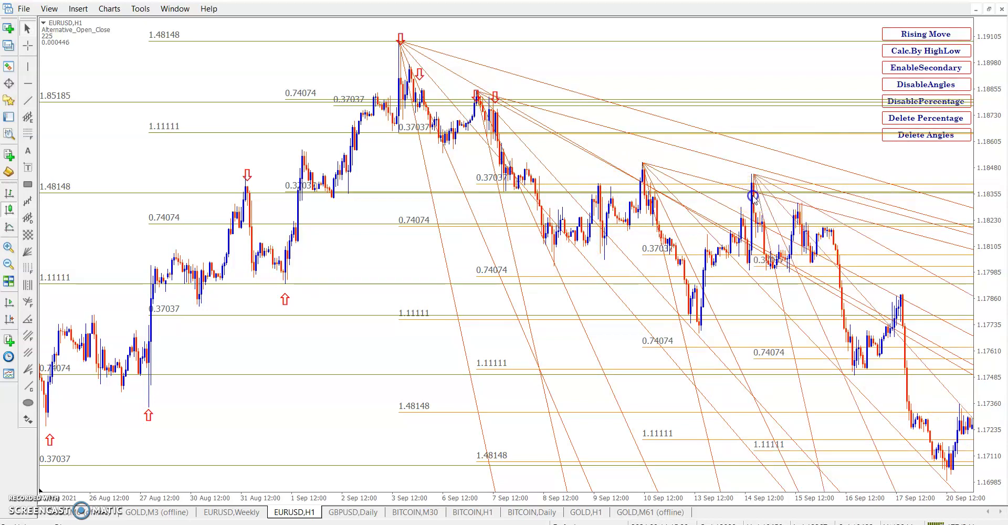
scroll(712, 444, "down", 5)
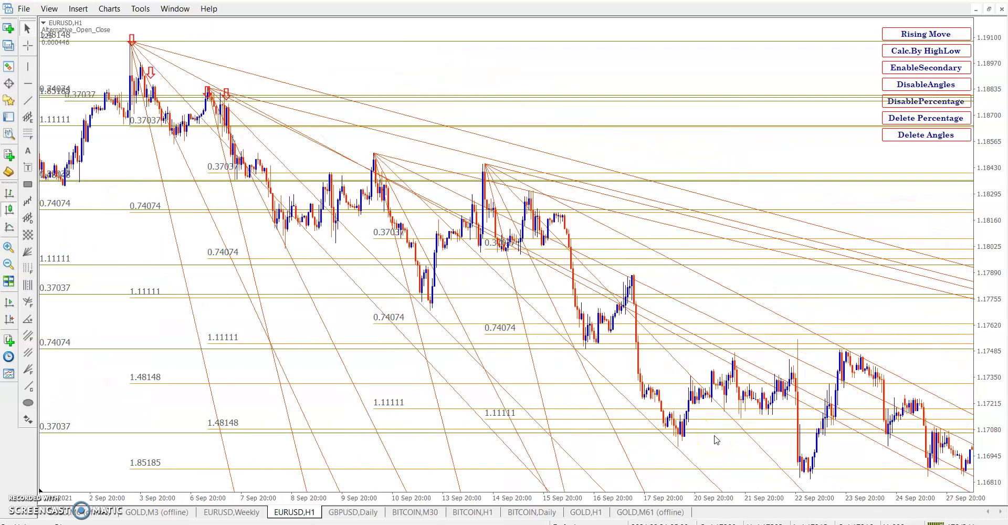
left_click(542, 198)
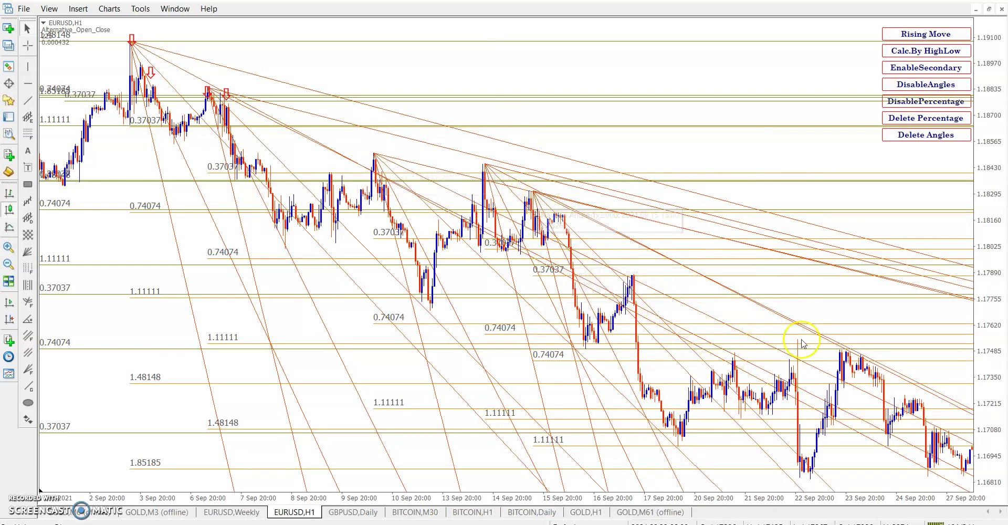
scroll(766, 419, "down", 3)
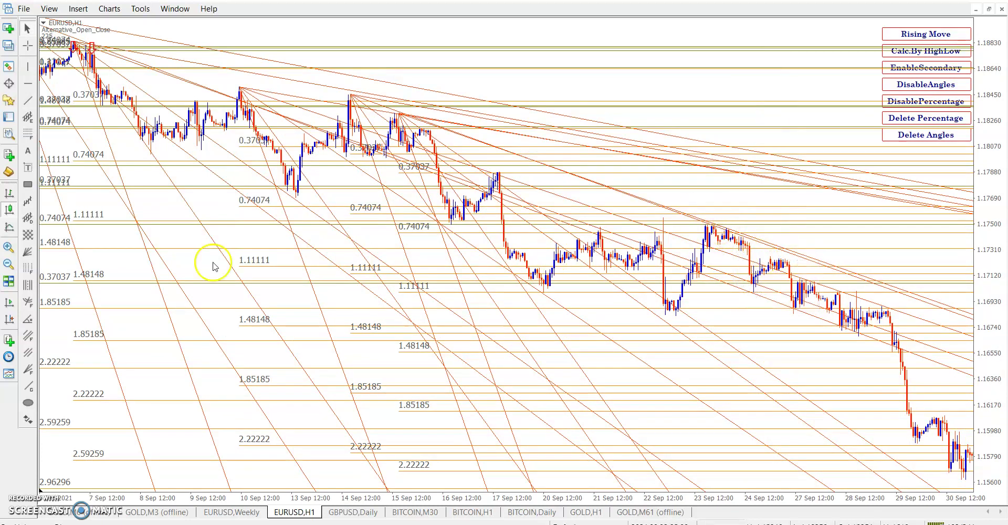
Mark the 23 Sep high with two down arrows.
left_click(27, 416)
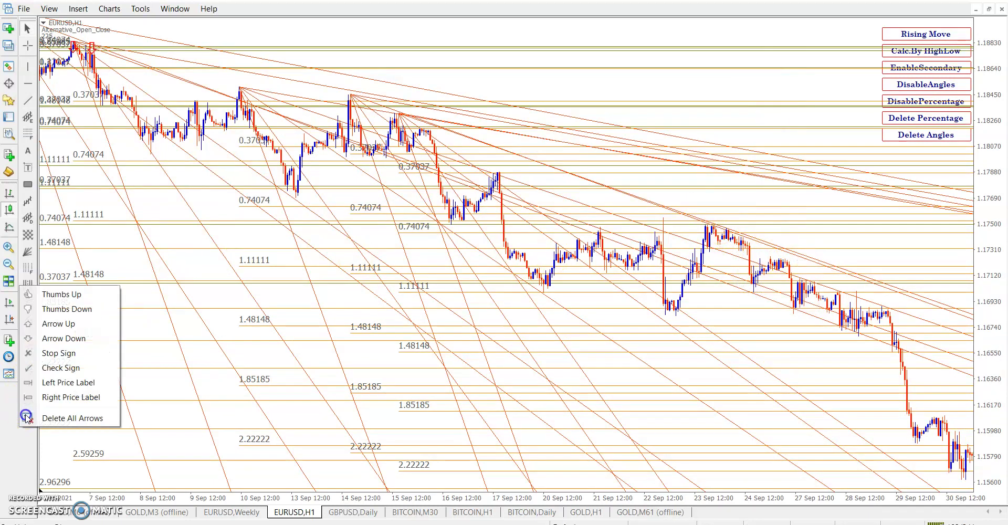
left_click(51, 342)
left_click(714, 203)
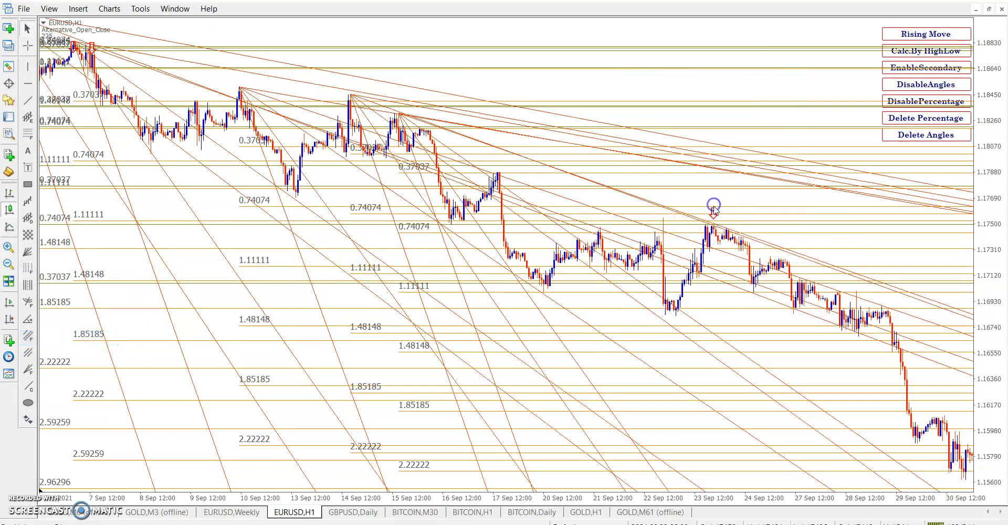
left_click(29, 412)
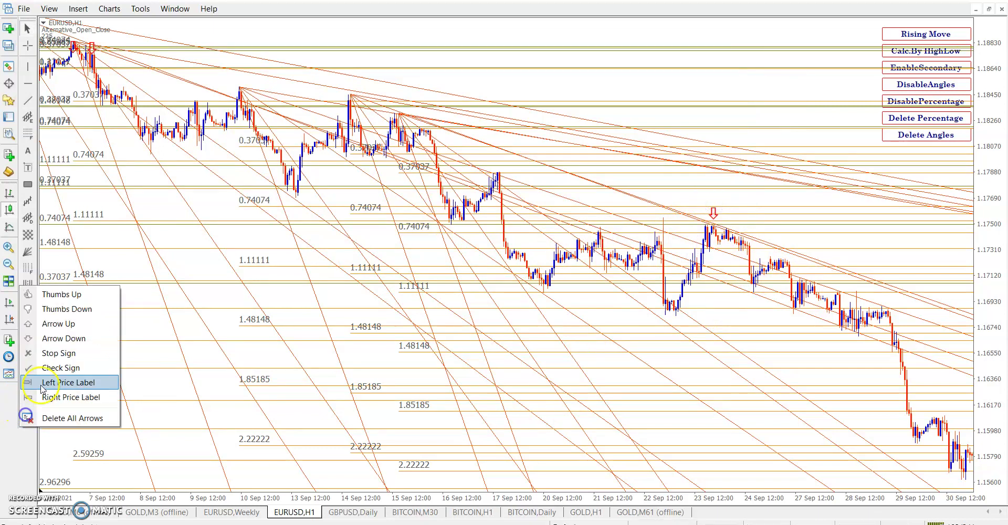
left_click(43, 336)
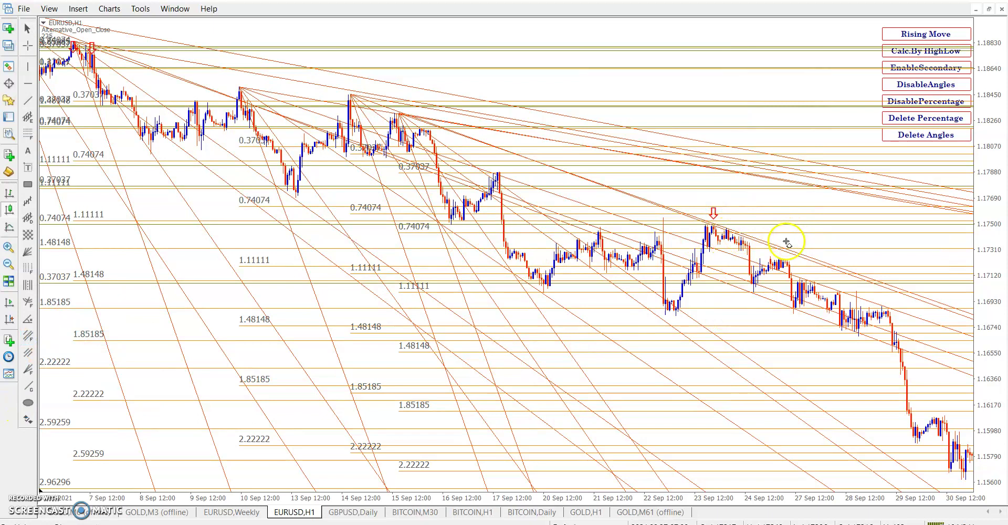
left_click(724, 219)
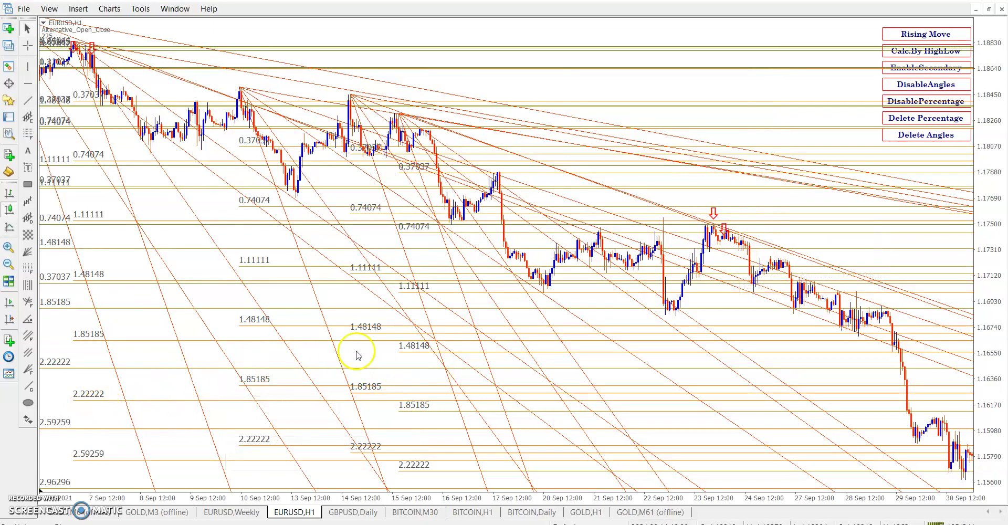
scroll(349, 363, "down", 5)
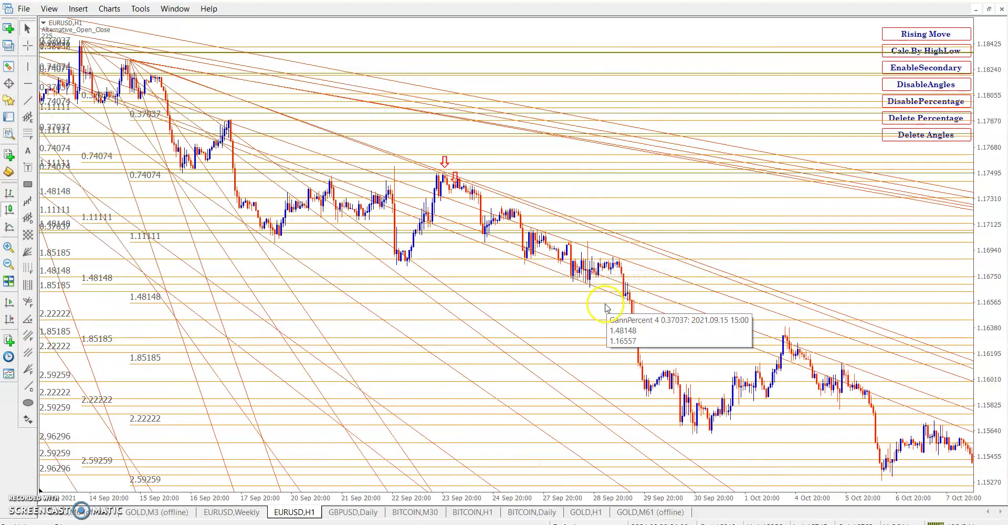
Delete old angles and percentages, then draw falling fans from the 23 Sep, 29 Sep and 4 Oct highs.
left_click(892, 135)
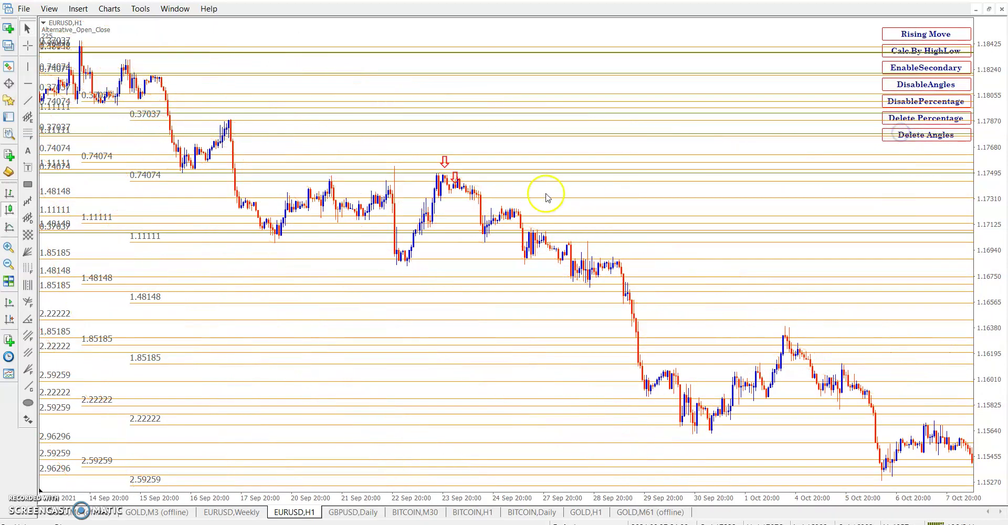
left_click(893, 118)
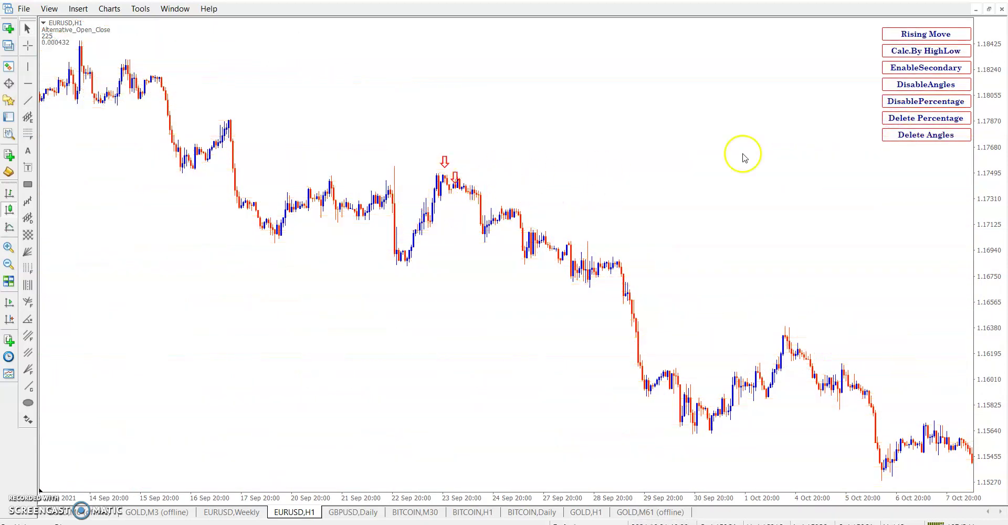
left_click(438, 180)
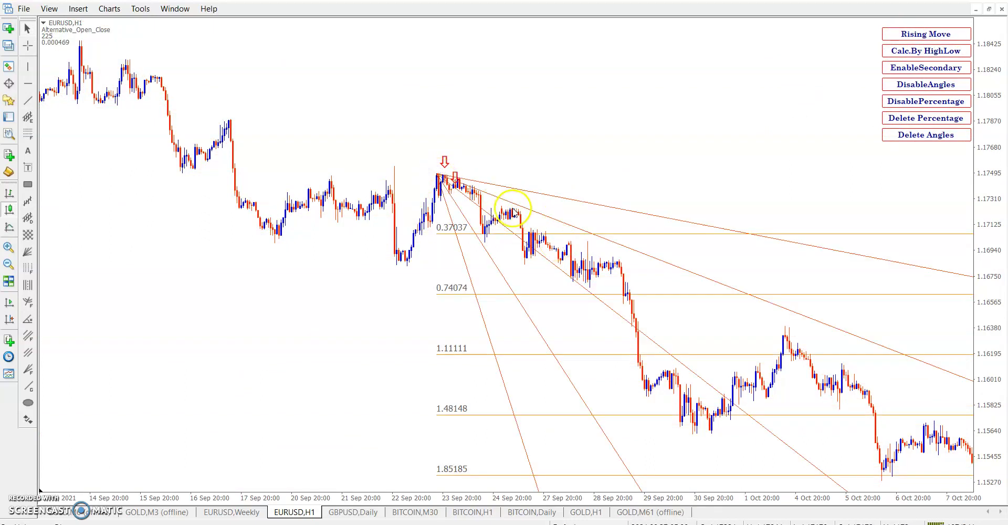
mouse_move(512, 212)
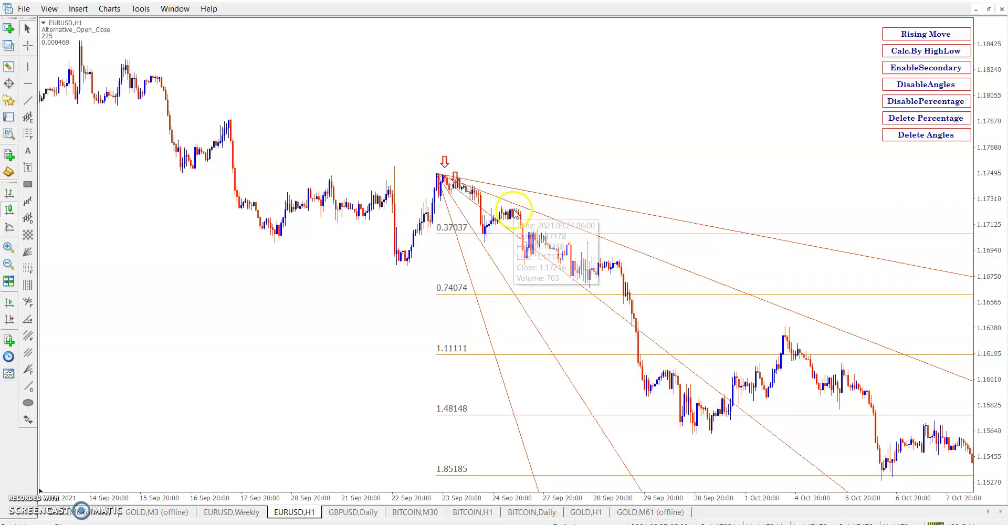
left_click(512, 212)
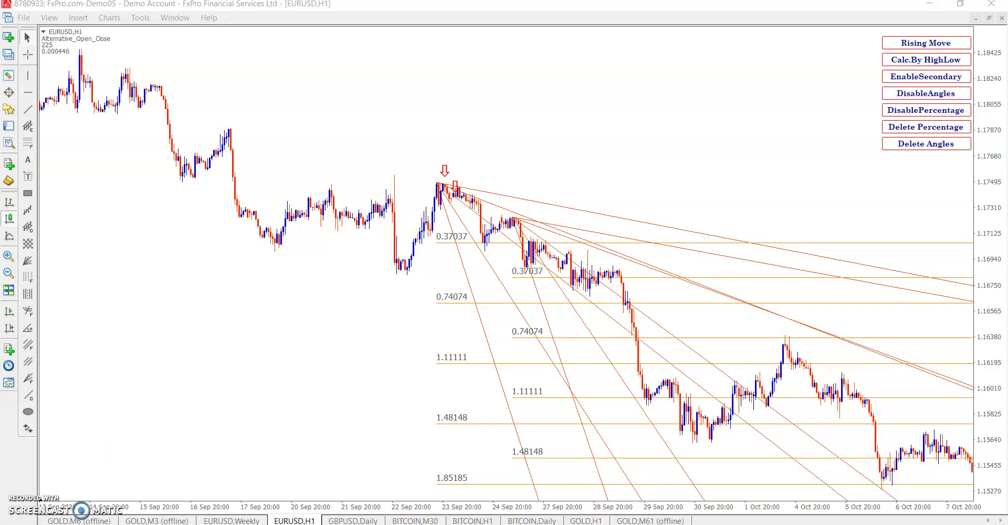
left_click_drag(591, 162, 323, 161)
left_click(319, 154)
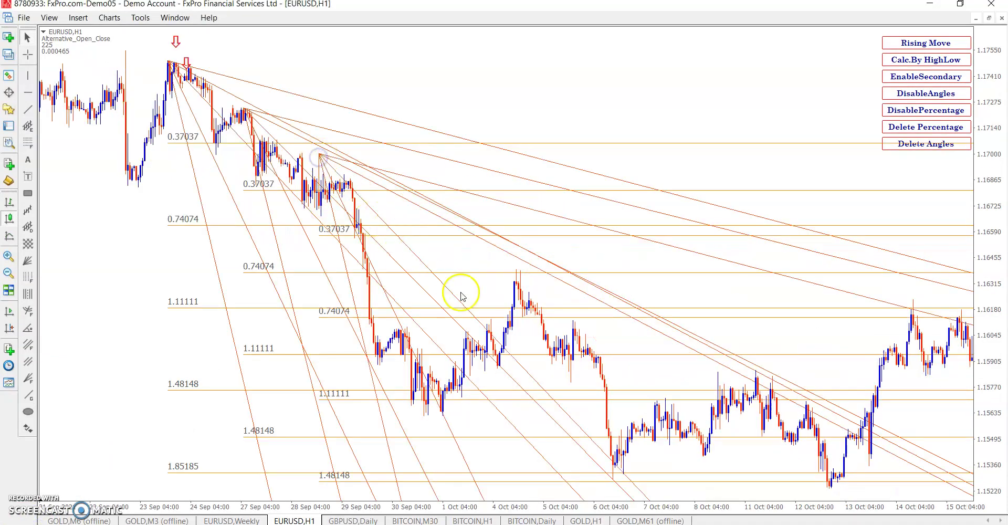
left_click(518, 273)
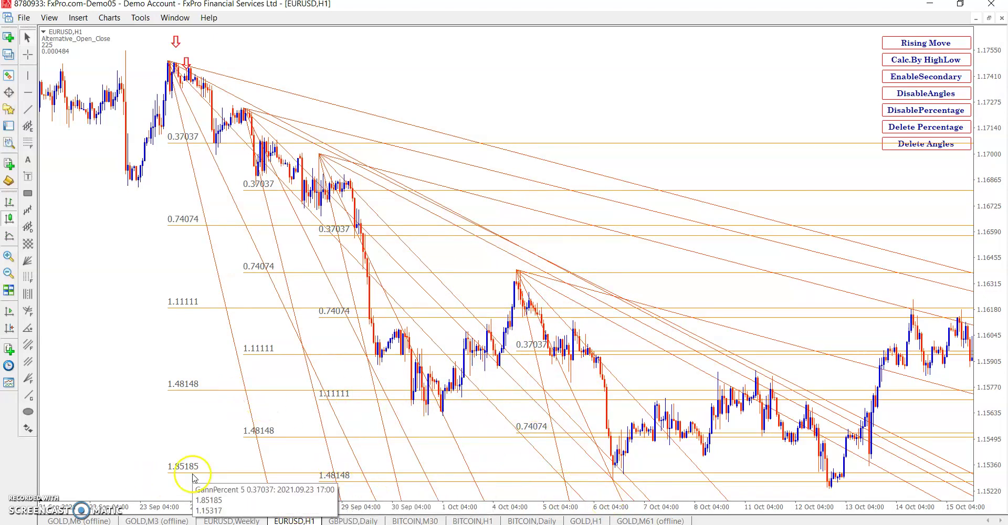
Measure the rises from the 6 Oct and 12 Oct lows with the crosshair.
middle_click(612, 484)
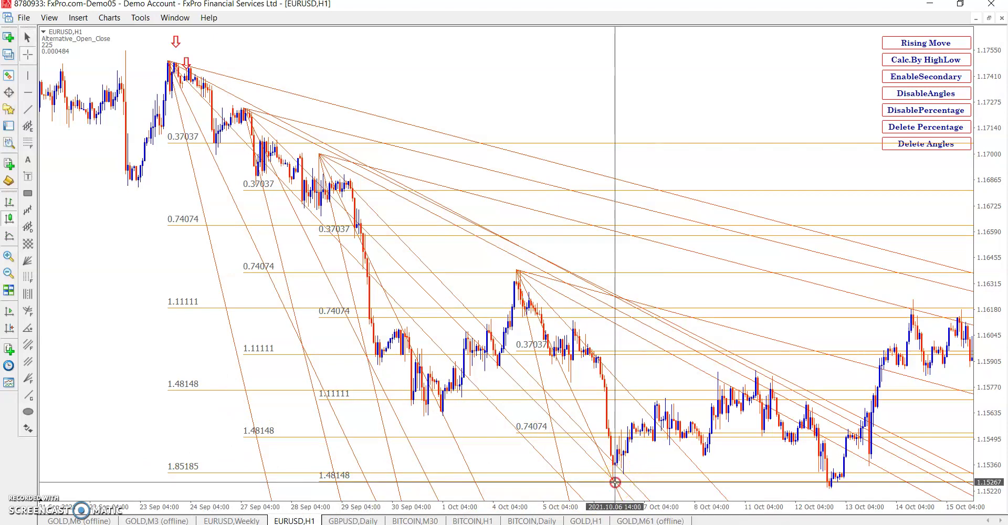
left_click_drag(612, 484, 760, 373)
middle_click(761, 376)
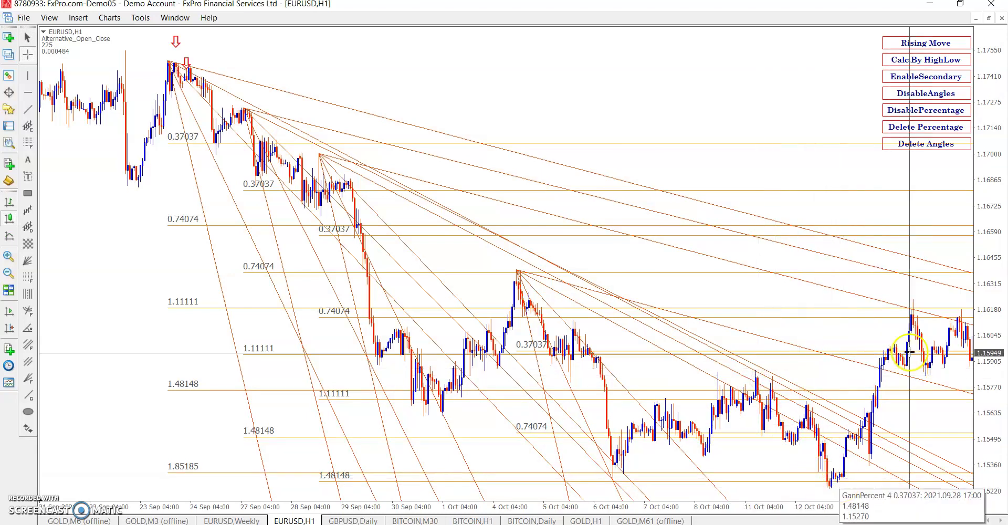
left_click_drag(913, 412, 683, 431)
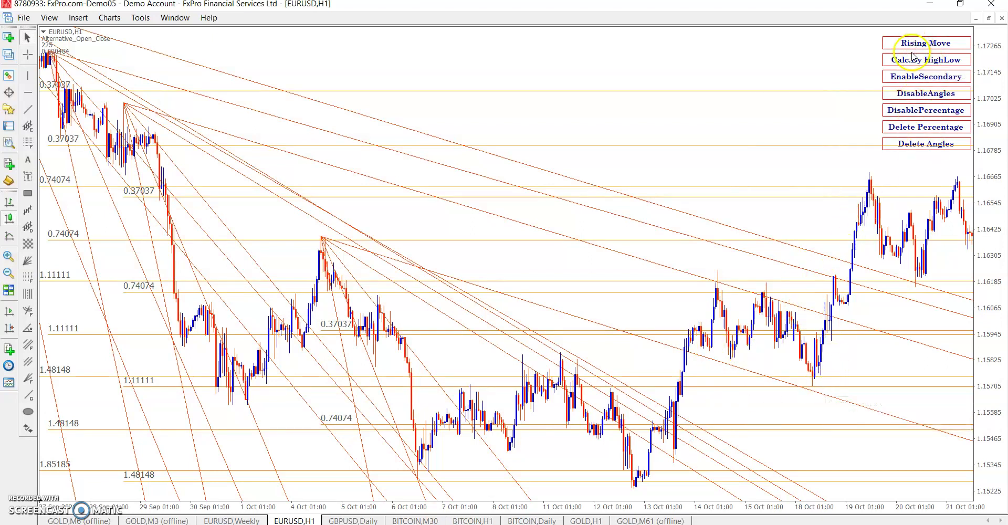
Draw rising fans from the 1 and 6 Oct lows and put an up arrow under 8 Oct.
left_click(927, 43)
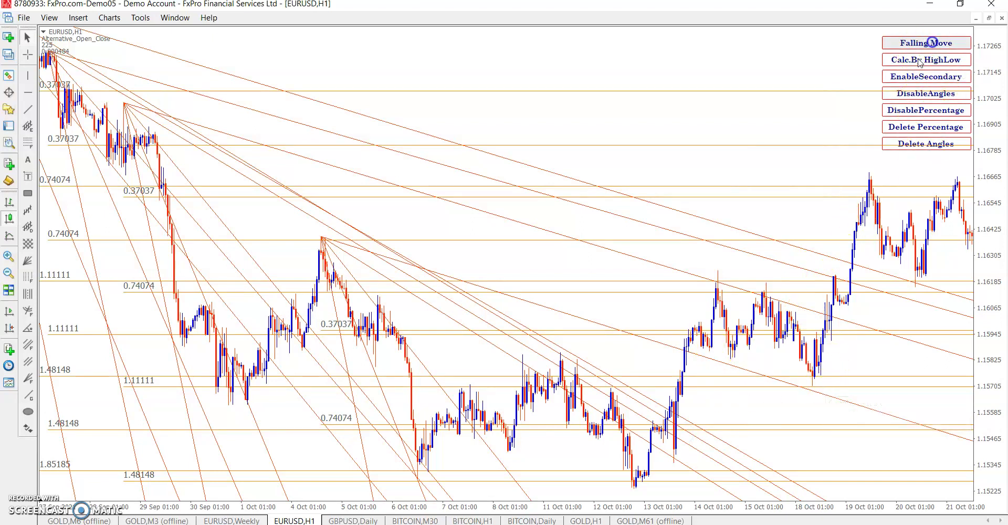
left_click(247, 401)
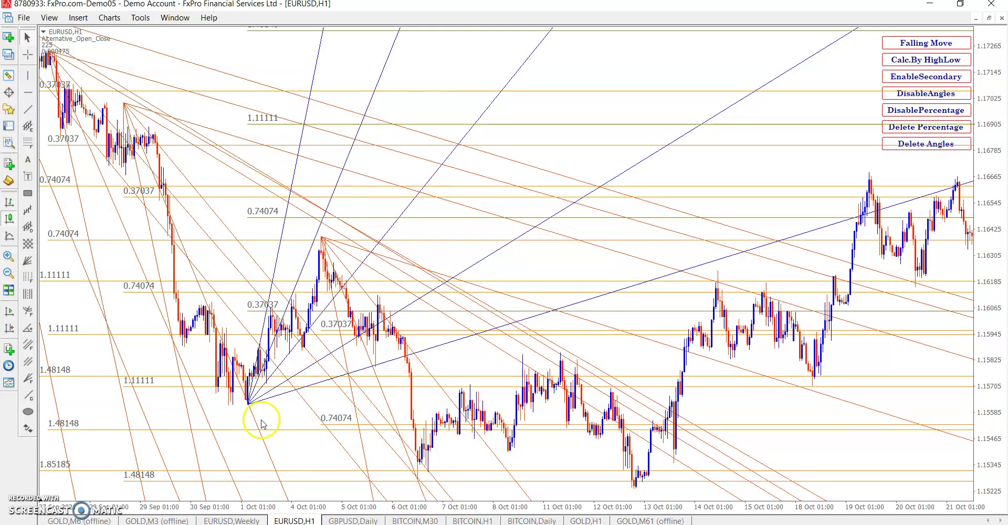
left_click(418, 474)
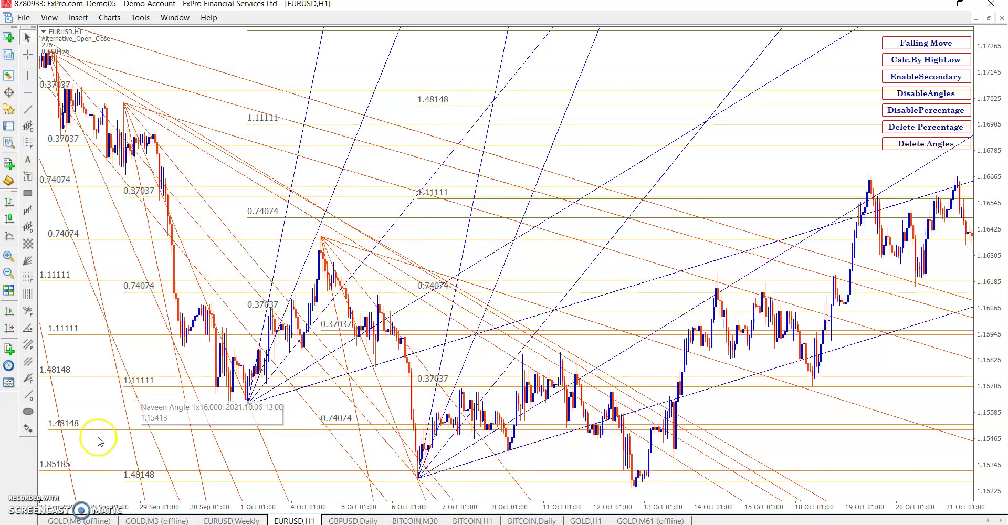
left_click(27, 429)
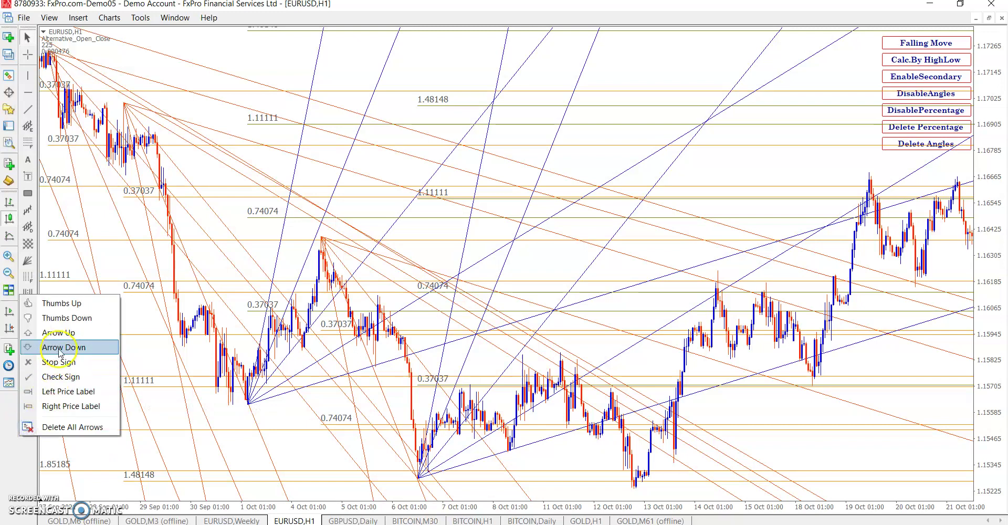
left_click(59, 334)
left_click(510, 455)
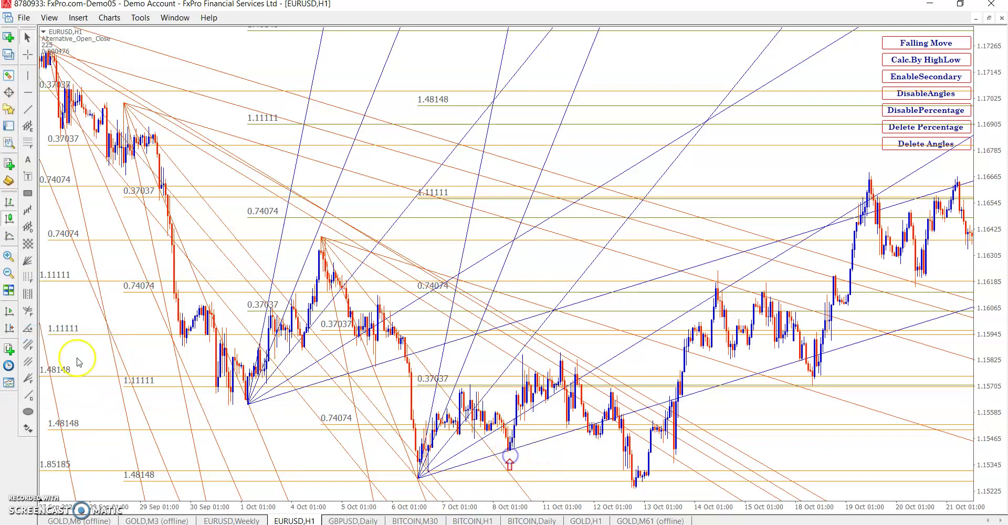
Place an up arrow under the 18 Oct low.
left_click(28, 428)
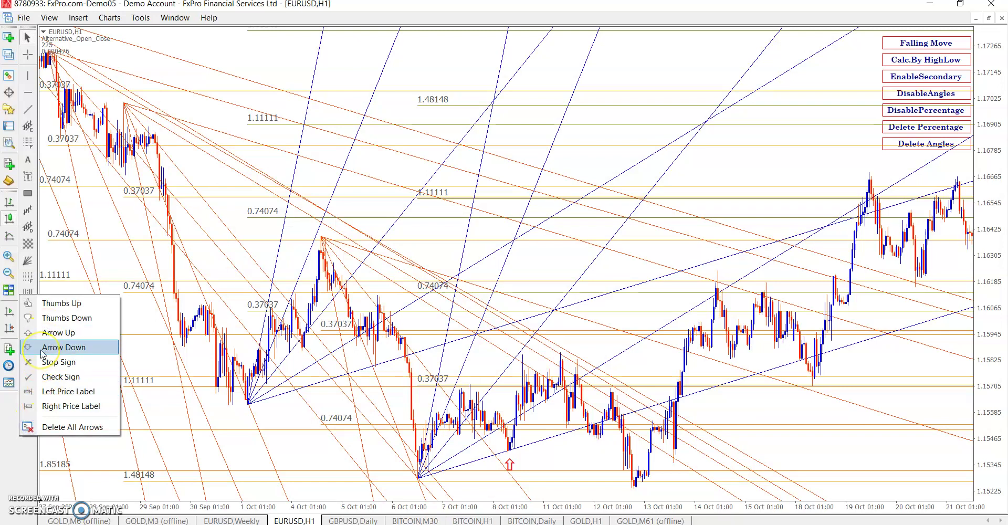
left_click(44, 348)
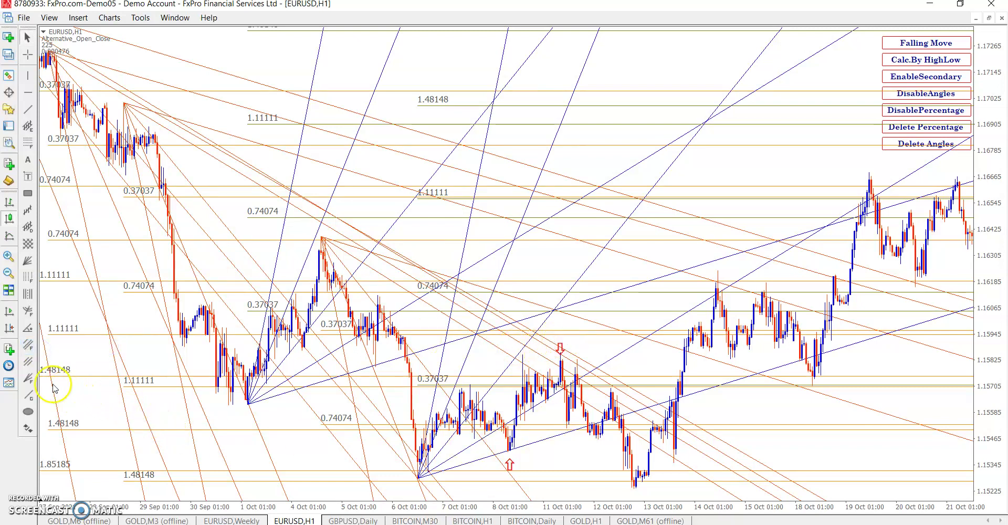
left_click(28, 428)
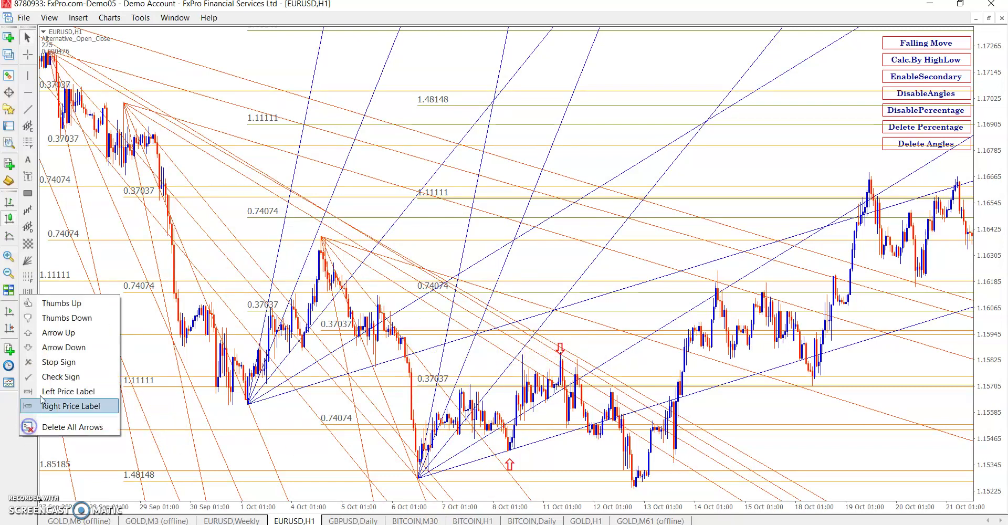
left_click(46, 346)
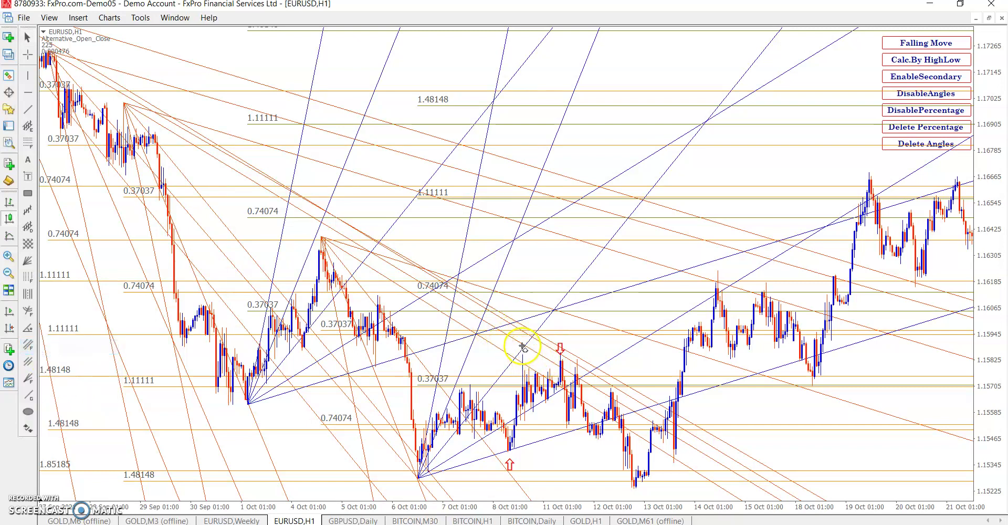
left_click(28, 428)
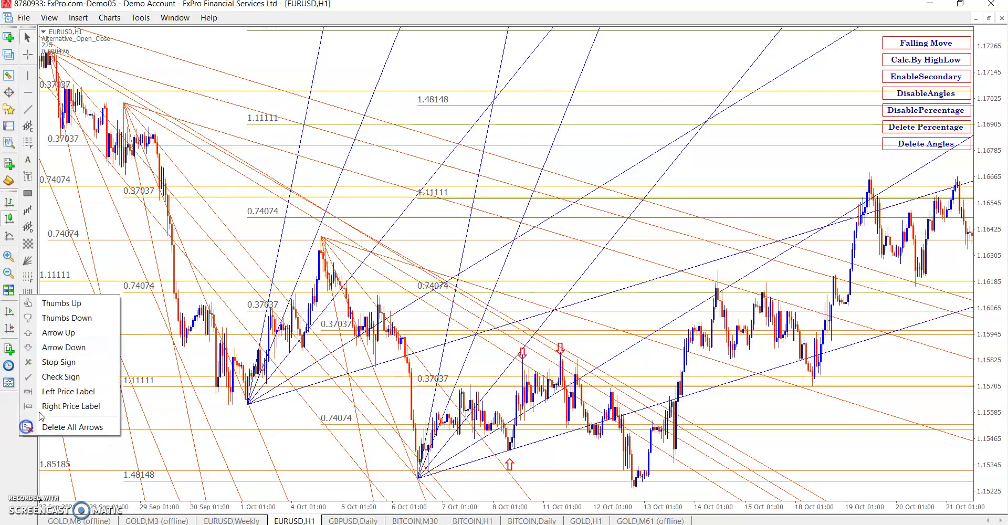
left_click(52, 347)
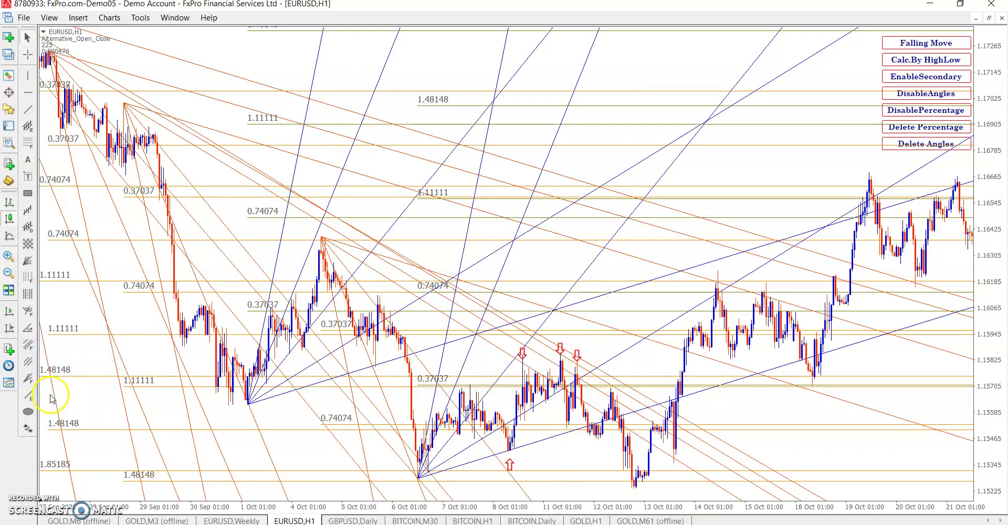
left_click(27, 428)
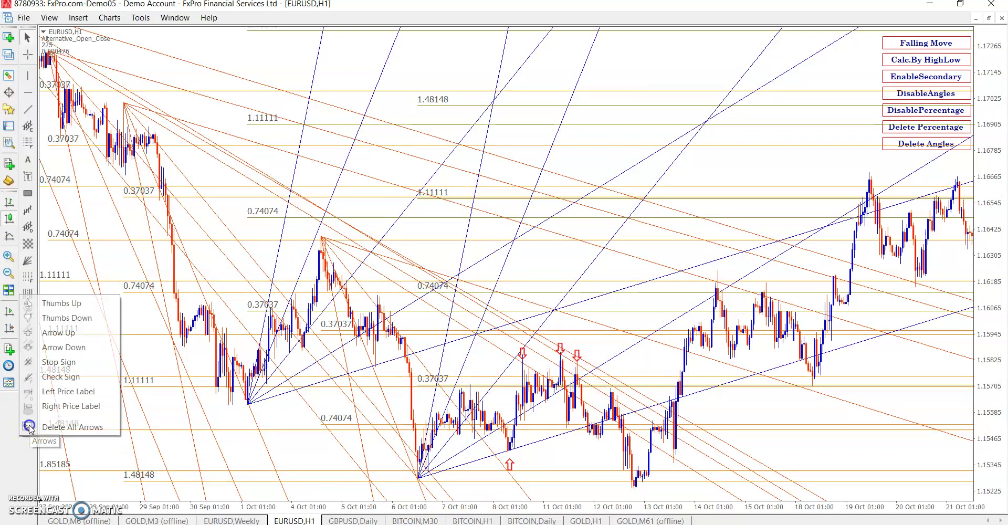
left_click(51, 334)
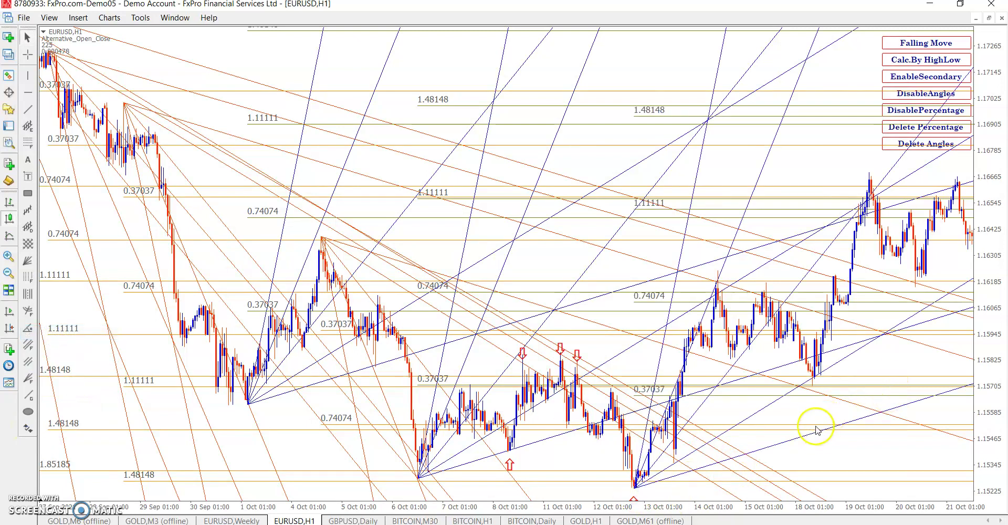
left_click(28, 428)
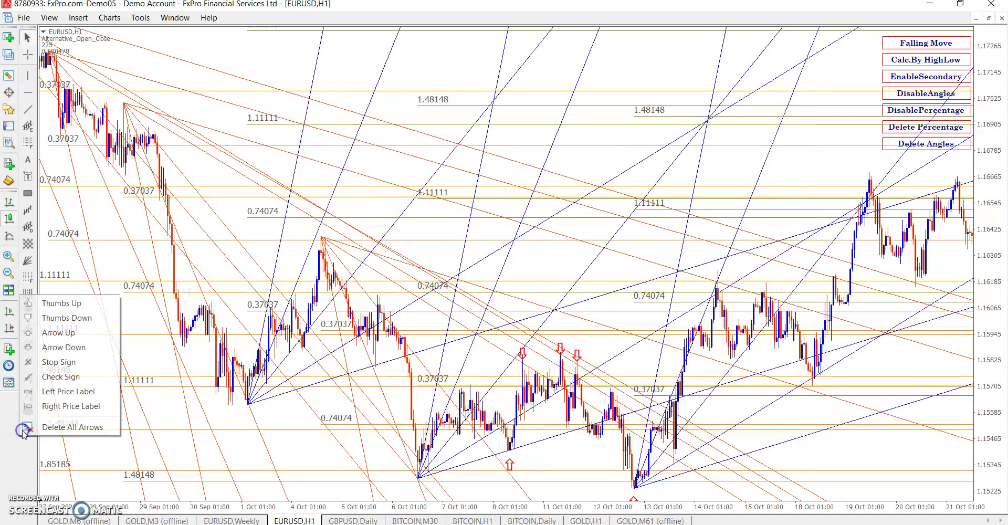
left_click(52, 334)
left_click(814, 378)
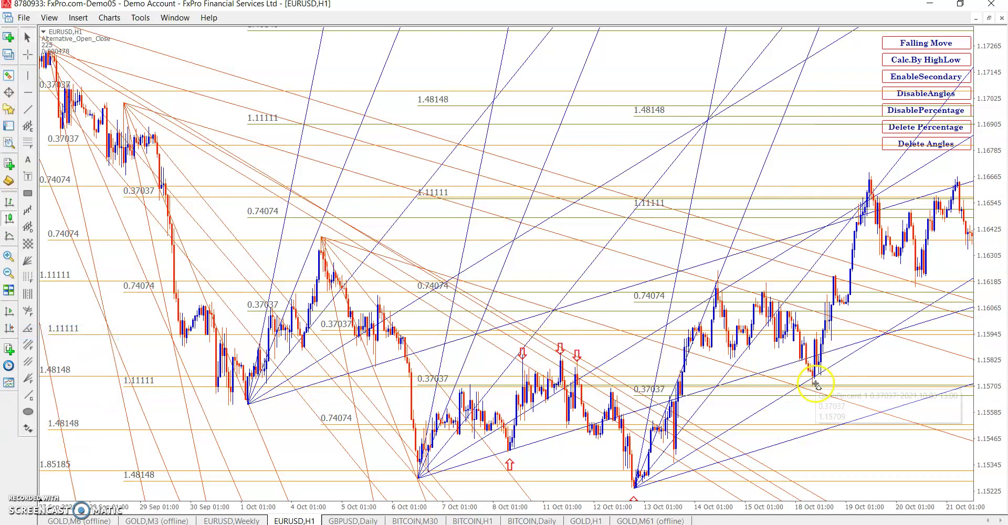
Place an up arrow under the 15 Oct low.
left_click(28, 428)
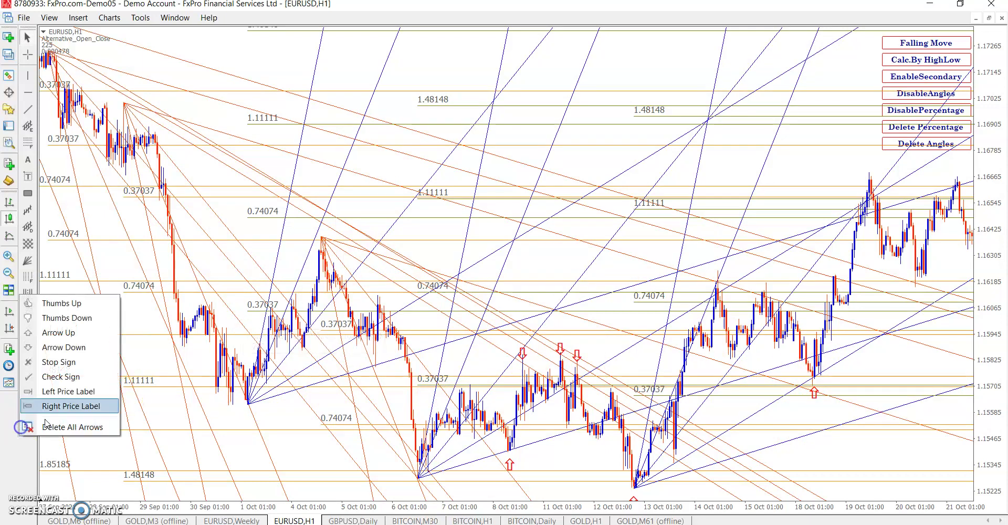
left_click(56, 334)
left_click(749, 351)
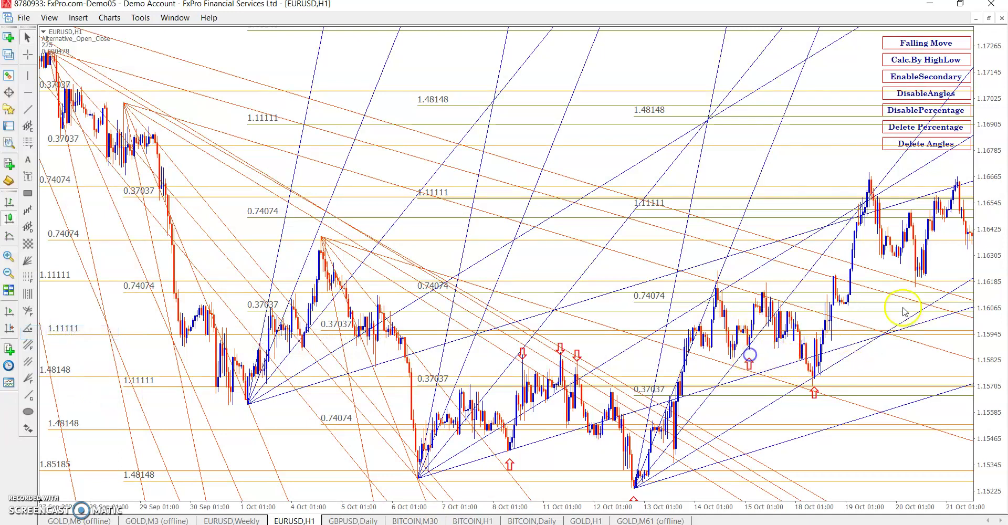
left_click(29, 427)
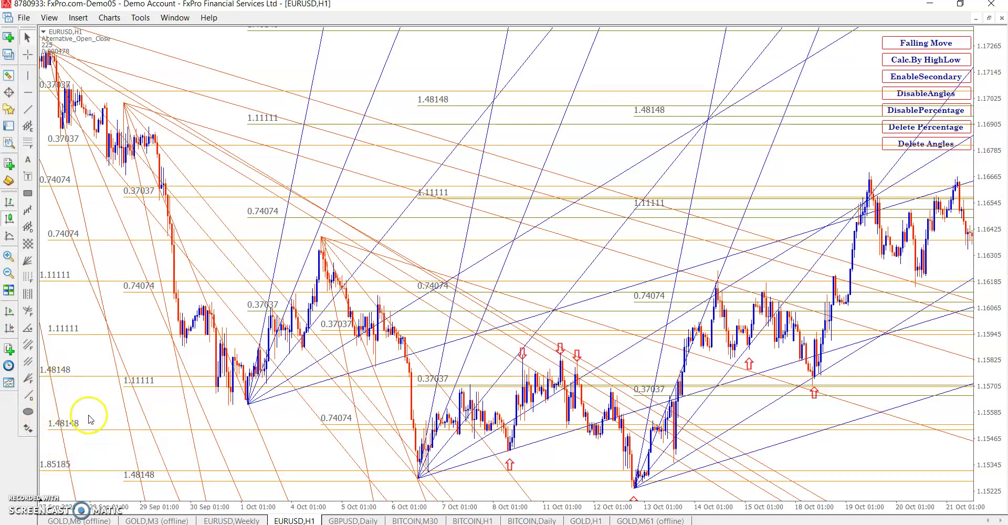
left_click(29, 428)
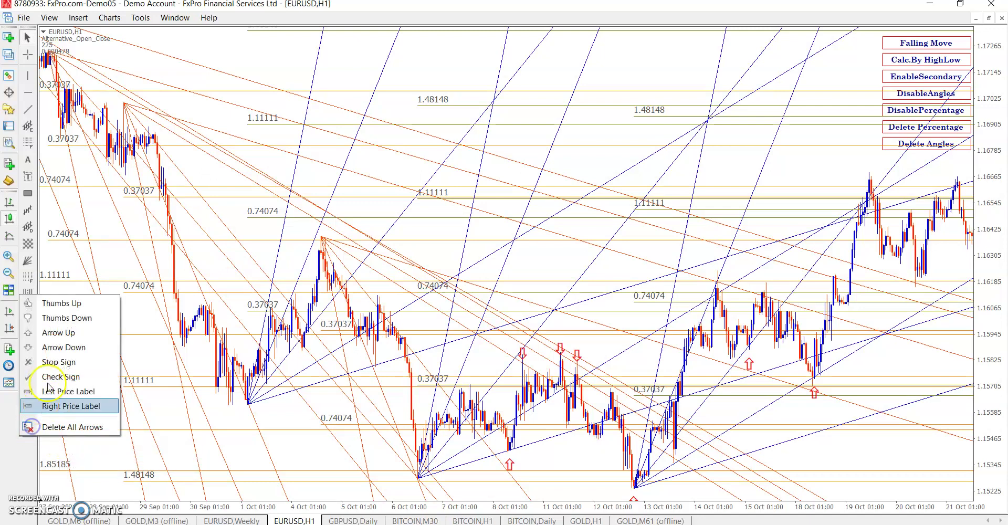
left_click(51, 338)
Draw Gann fans from the 18, 20, 25 and 26 Oct lows.
left_click_drag(868, 351, 680, 260)
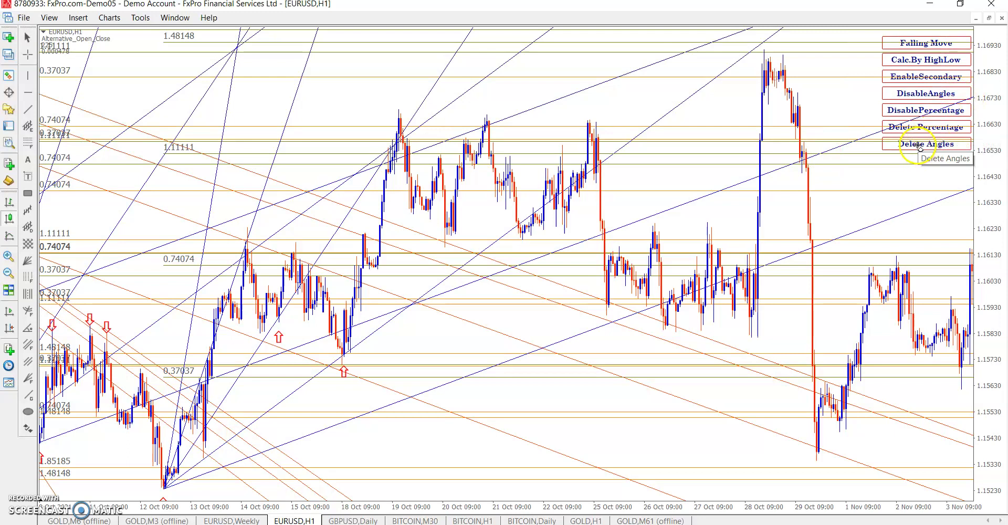
left_click(343, 357)
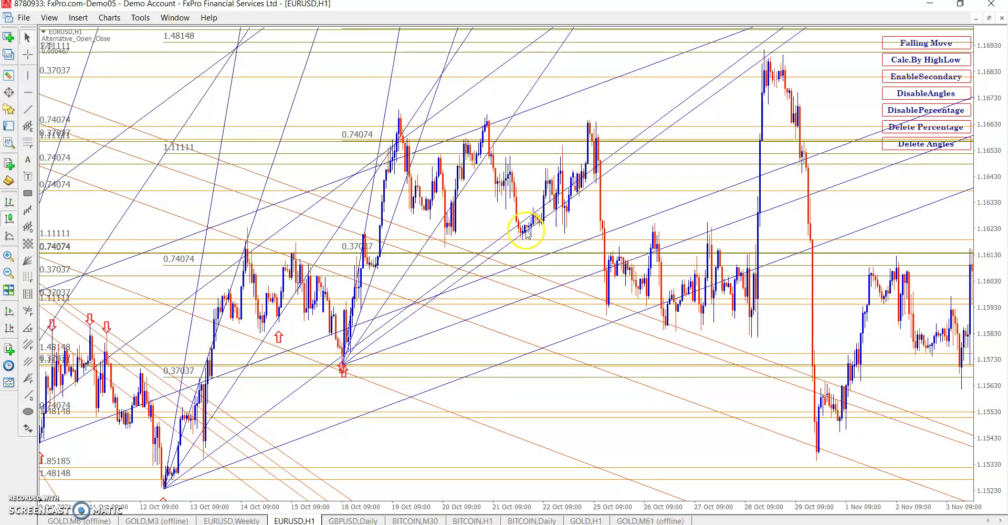
left_click(444, 240)
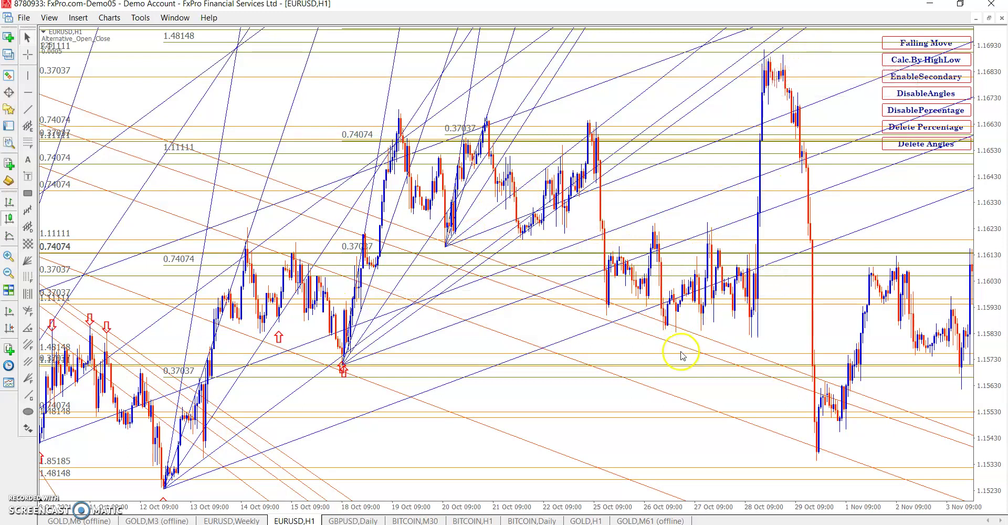
left_click_drag(676, 323, 834, 271)
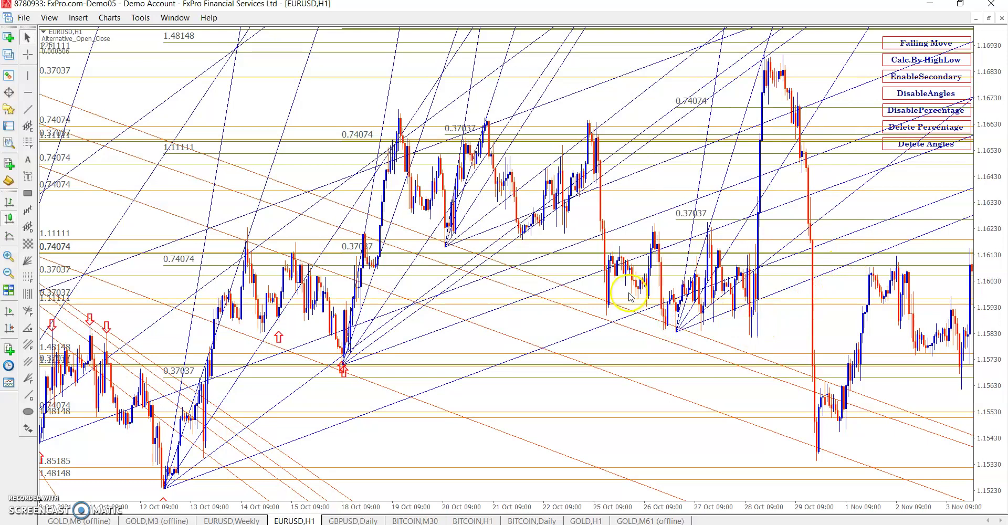
left_click(608, 302)
Delete all percentage levels and Gann angle lines from the chart.
left_click(890, 130)
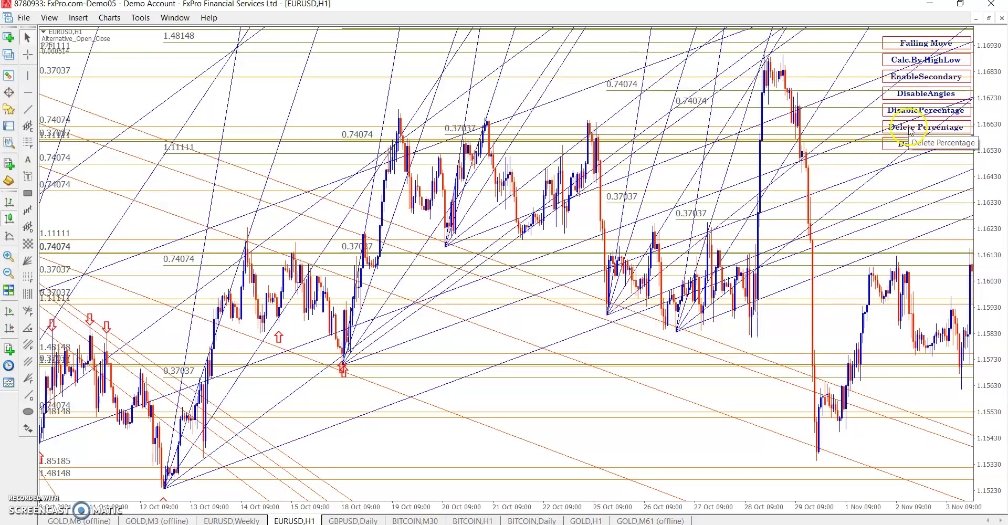
left_click(898, 147)
scroll(574, 398, "down", 15)
scroll(571, 390, "up", 15)
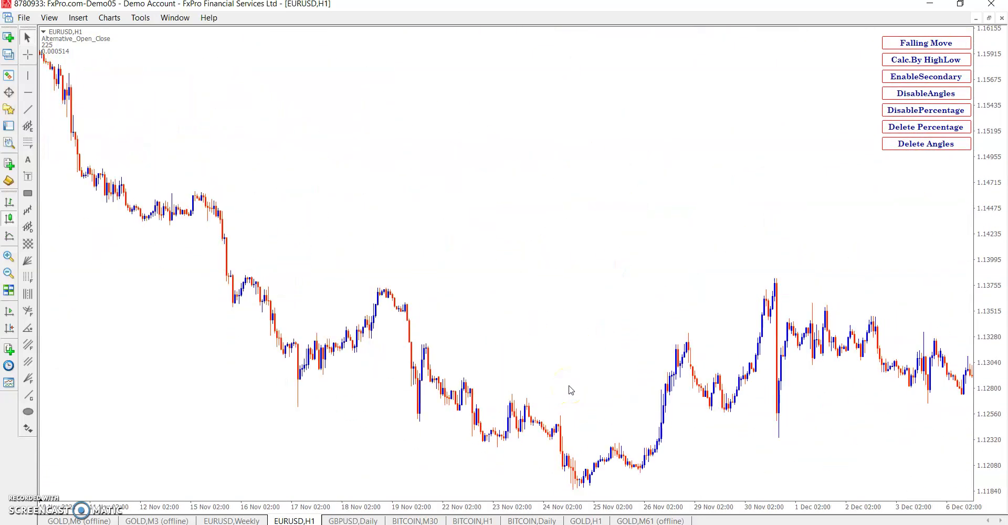
From the mql5 shortcut, open the seller's product list and the MT5 GannAngles product in a new tab.
scroll(556, 475, "down", 20)
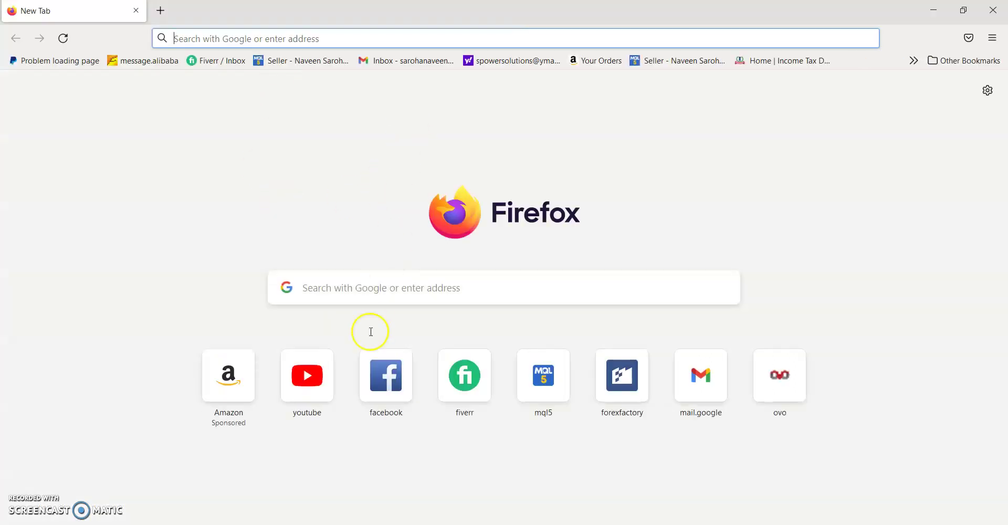
left_click(522, 383)
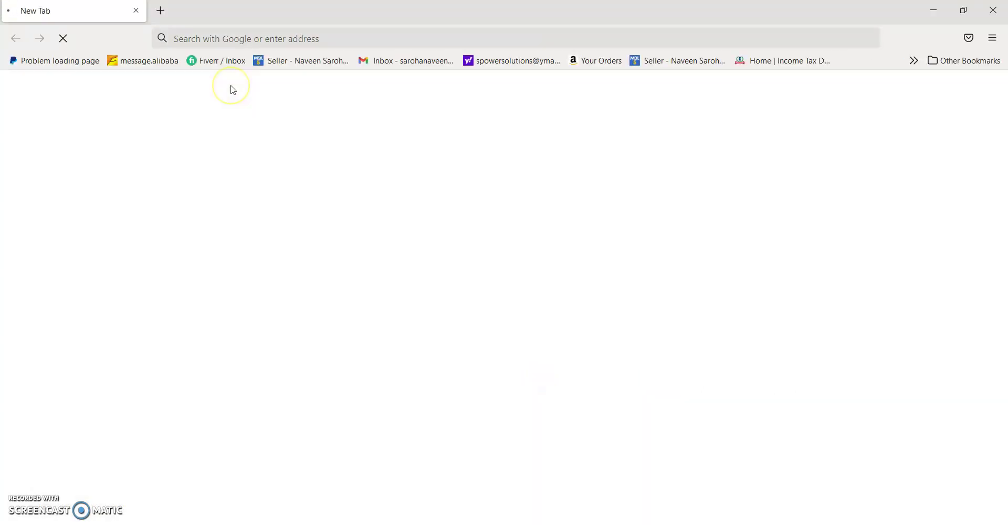
mouse_move(314, 330)
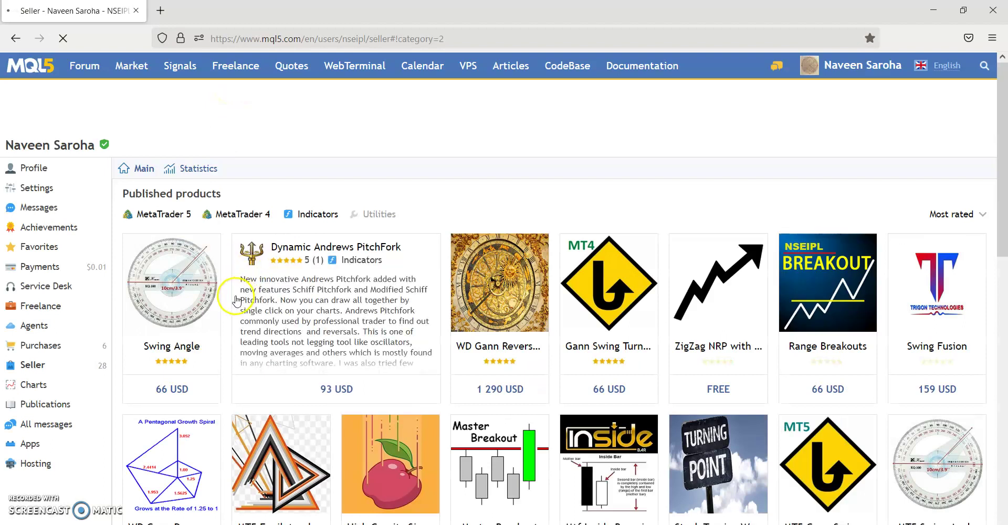
scroll(465, 294, "down", 6)
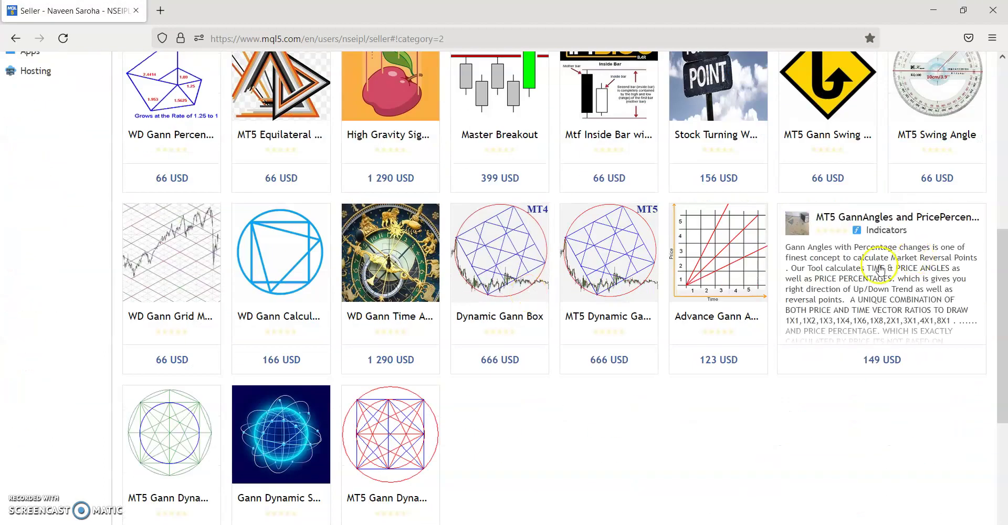
left_click(874, 266)
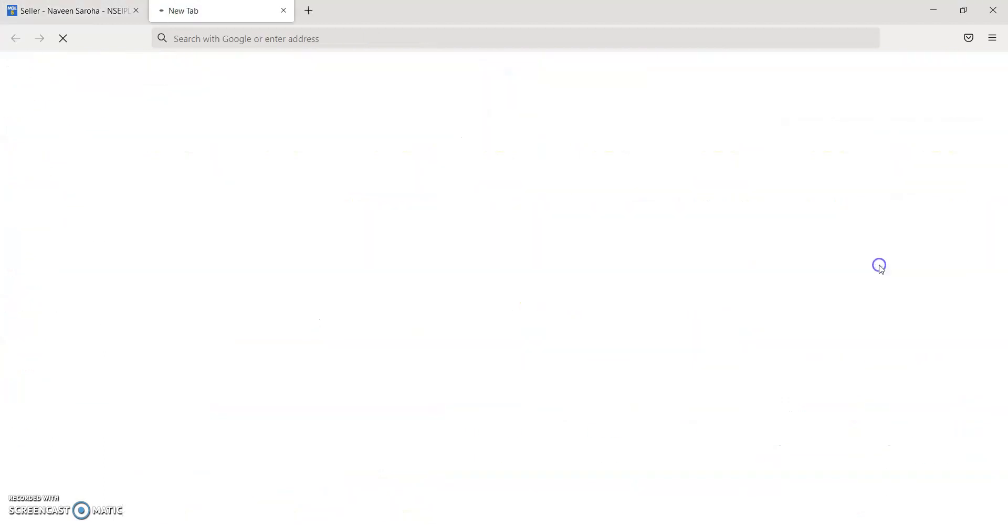
left_click(85, 11)
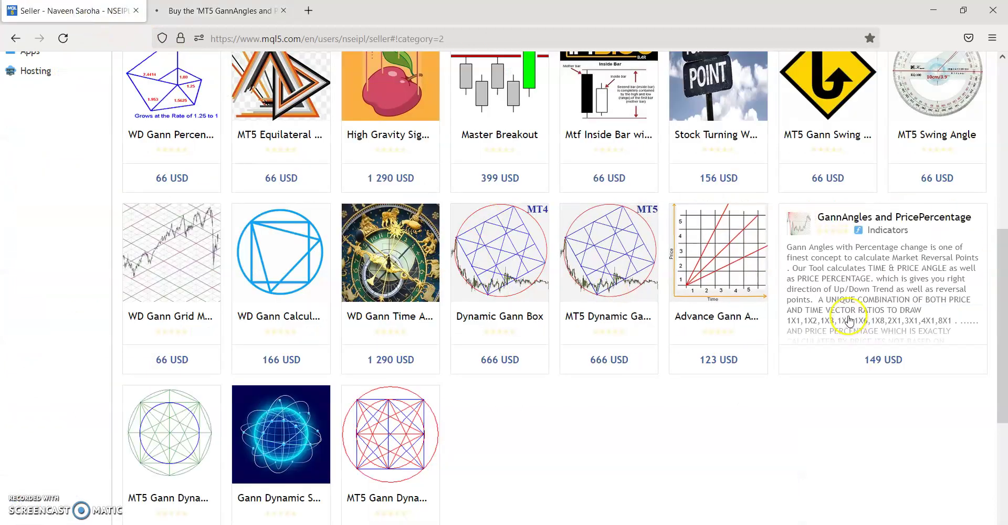
Open the GannAngles and PricePercentage listing in a new tab and review the MT5 GannAngles page.
left_click(839, 307)
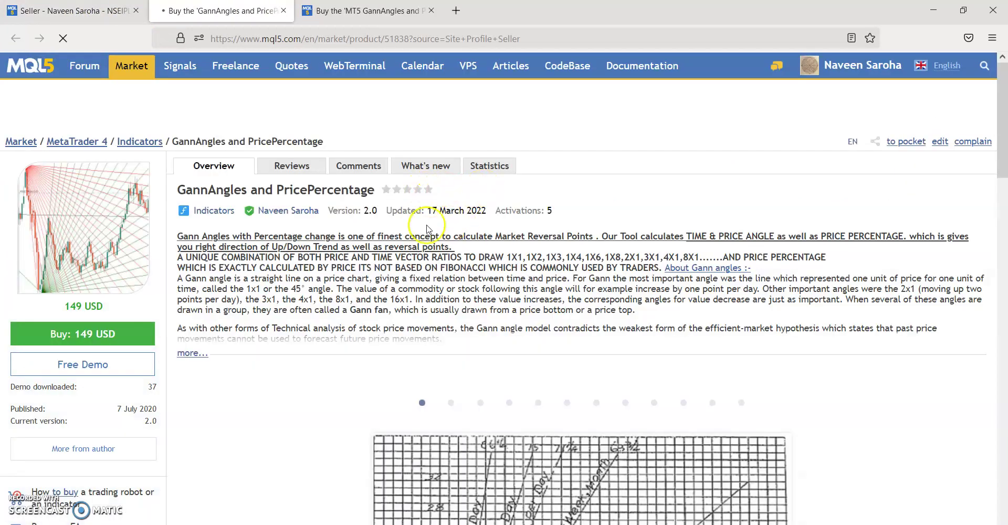
scroll(249, 362, "down", 4)
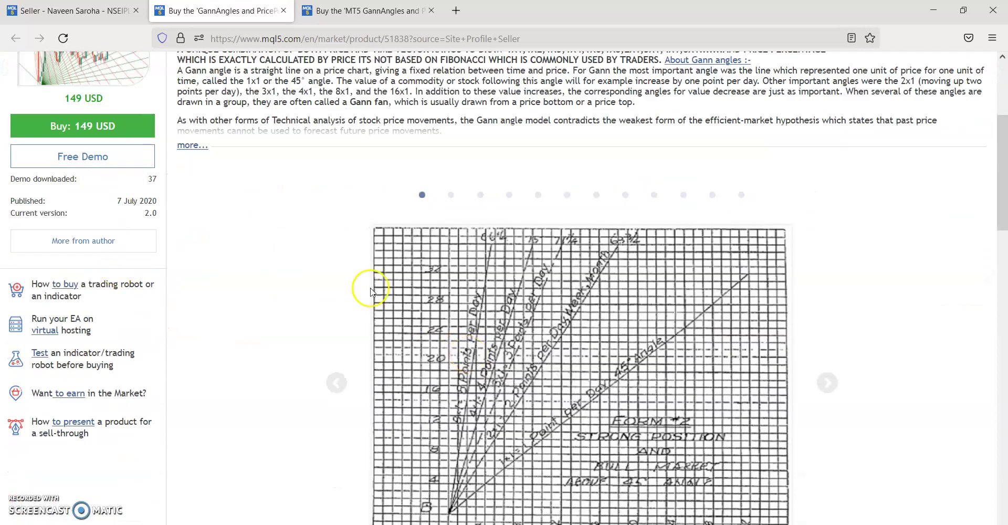
scroll(418, 289, "up", 4)
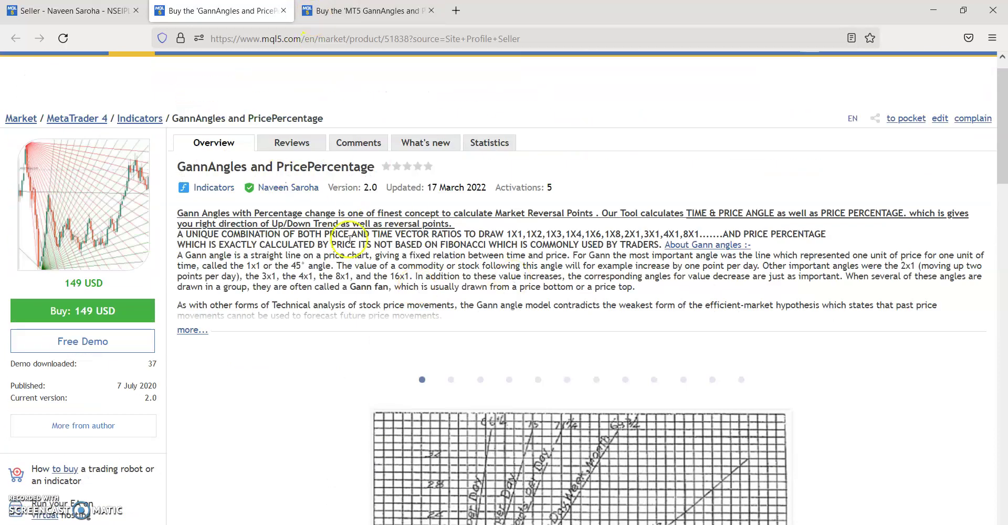
left_click(339, 11)
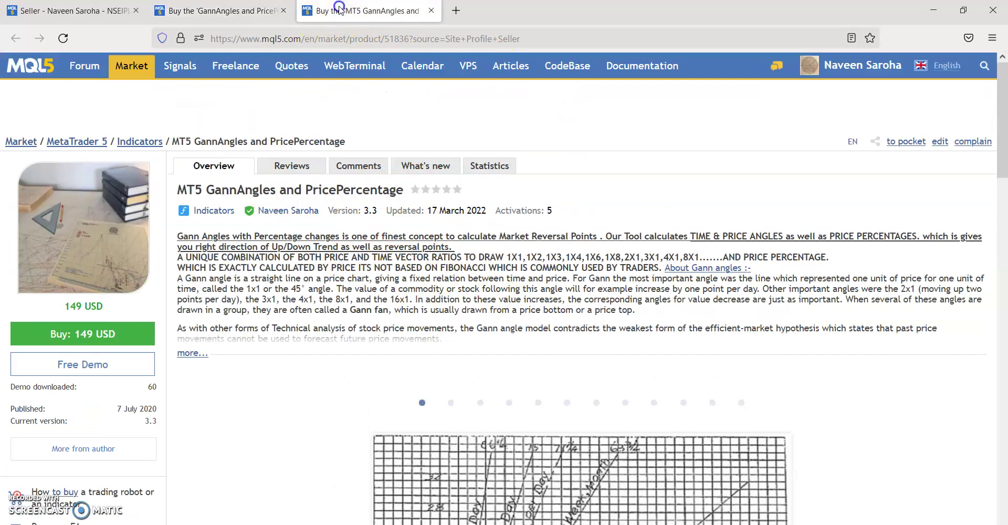
left_click(93, 17)
Open the Advance Gann Angles and WD Gann Percentage listings in new tabs.
left_click(664, 347)
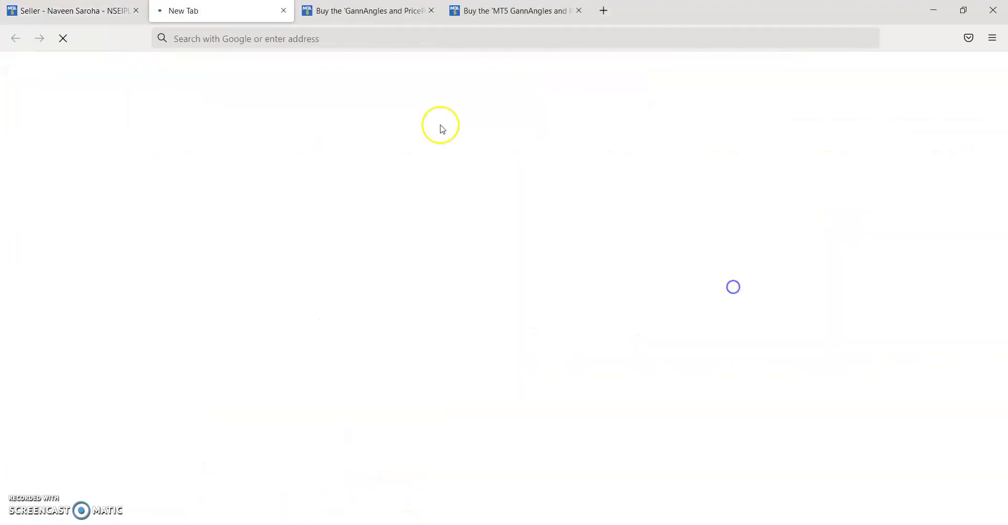
left_click(74, 11)
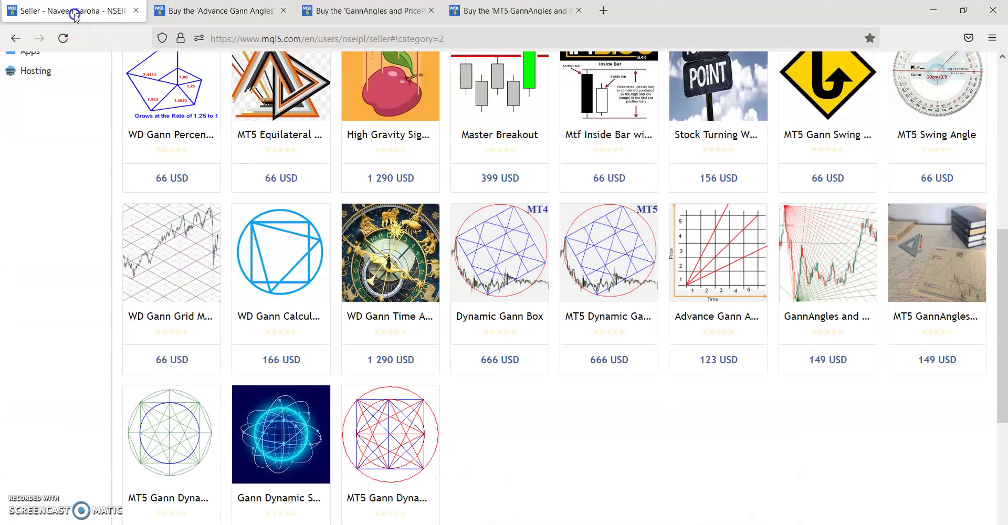
scroll(578, 315, "up", 2)
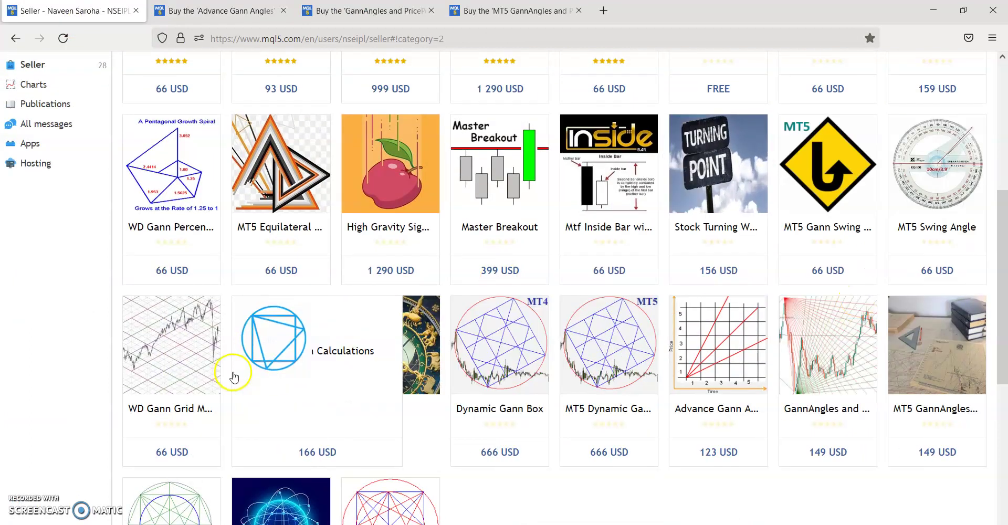
scroll(218, 340, "up", 2)
left_click(220, 241)
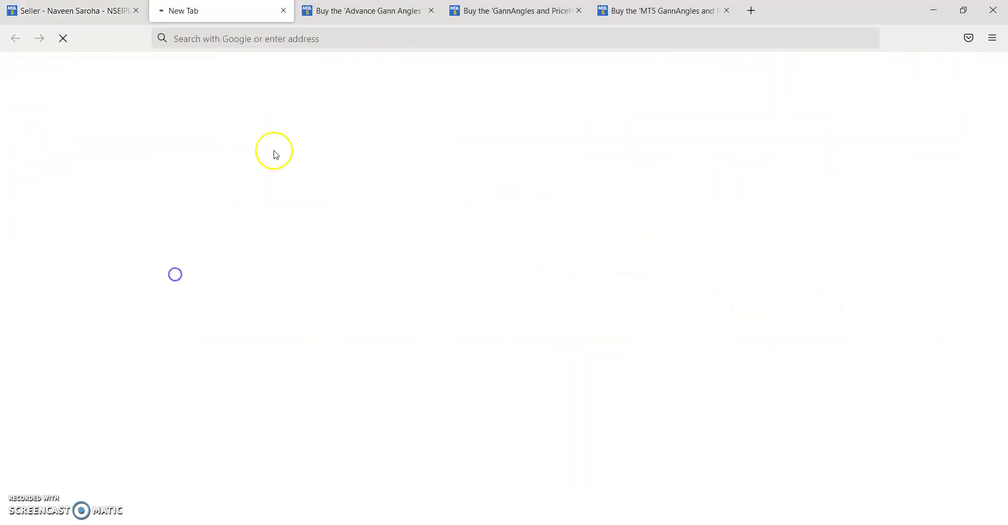
Review the Advance Gann Angles page, then close it and the other two Gann product tabs.
left_click(383, 11)
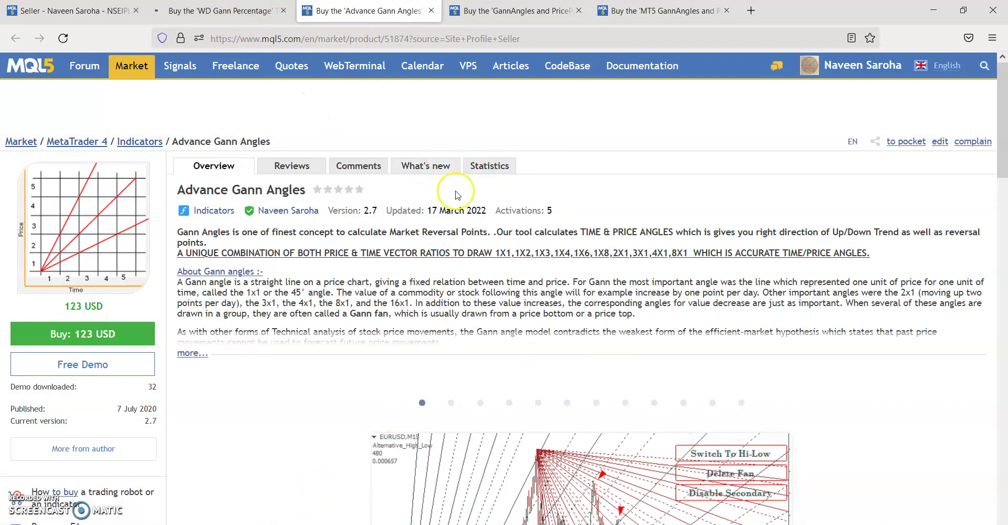
left_click(431, 11)
left_click(434, 11)
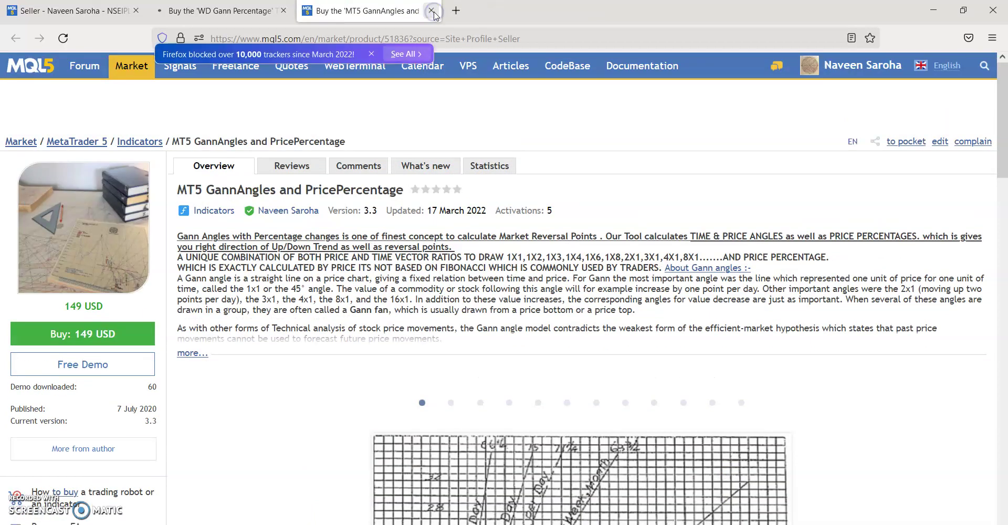
left_click(434, 11)
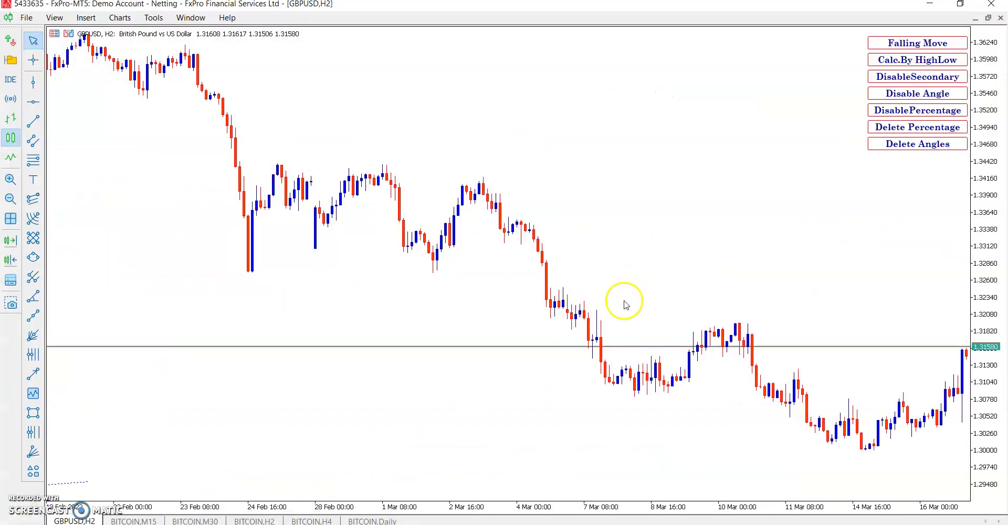
Scroll the GBPUSD H2 chart to mid-February and switch the Gann fan direction to falling moves.
scroll(577, 303, "down", 3)
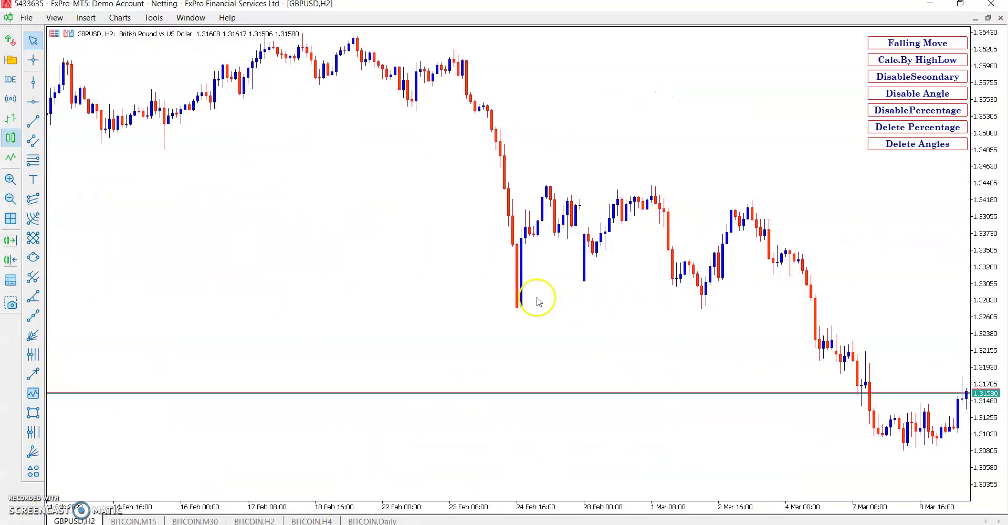
scroll(516, 169, "down", 3)
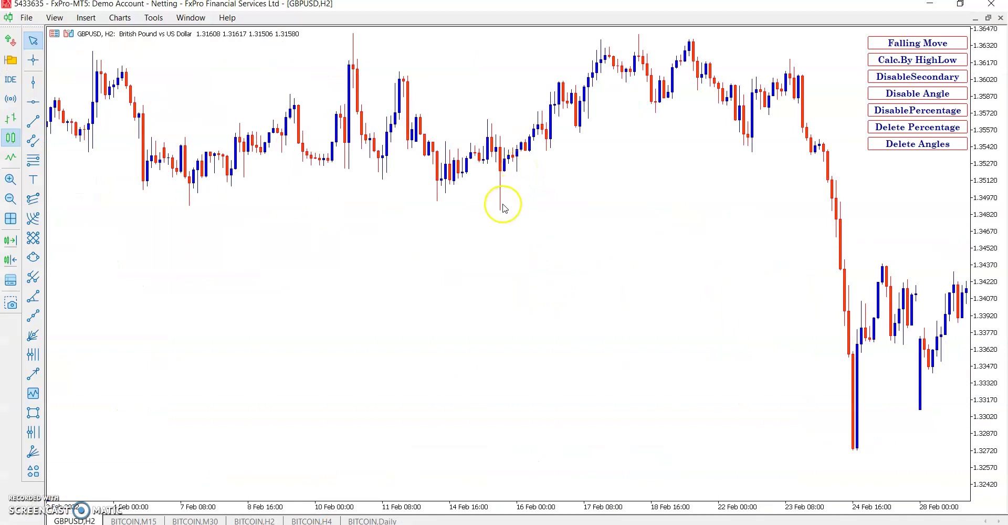
scroll(505, 208, "up", 2)
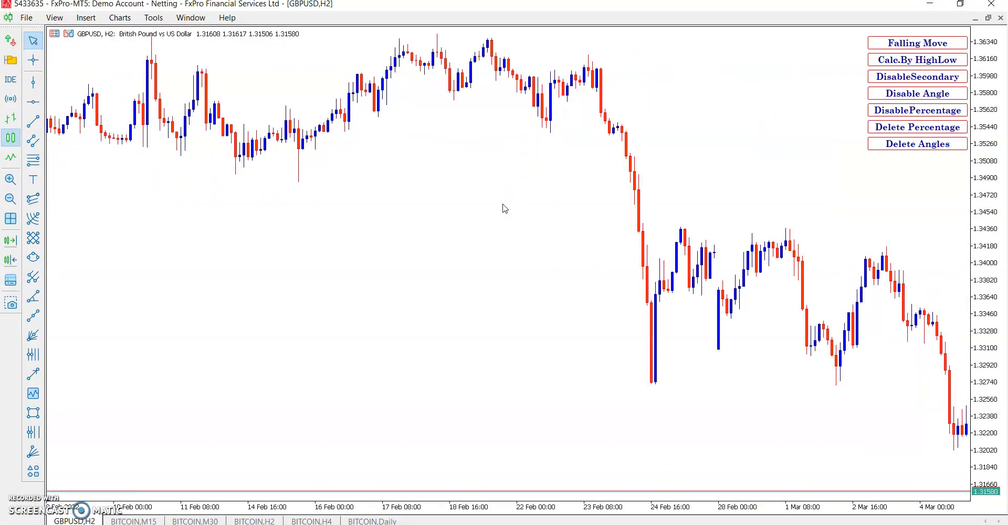
scroll(505, 208, "up", 3)
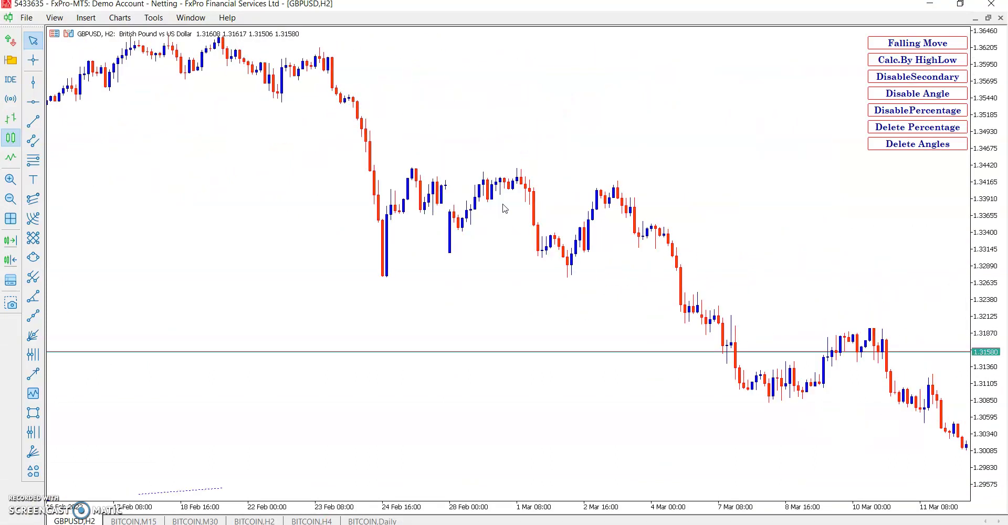
scroll(505, 208, "up", 3)
scroll(505, 209, "down", 8)
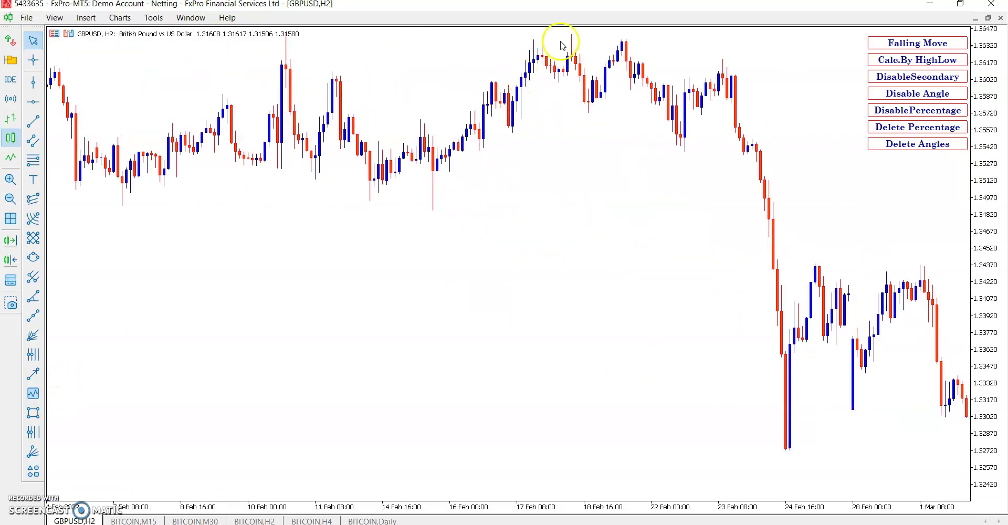
left_click(912, 42)
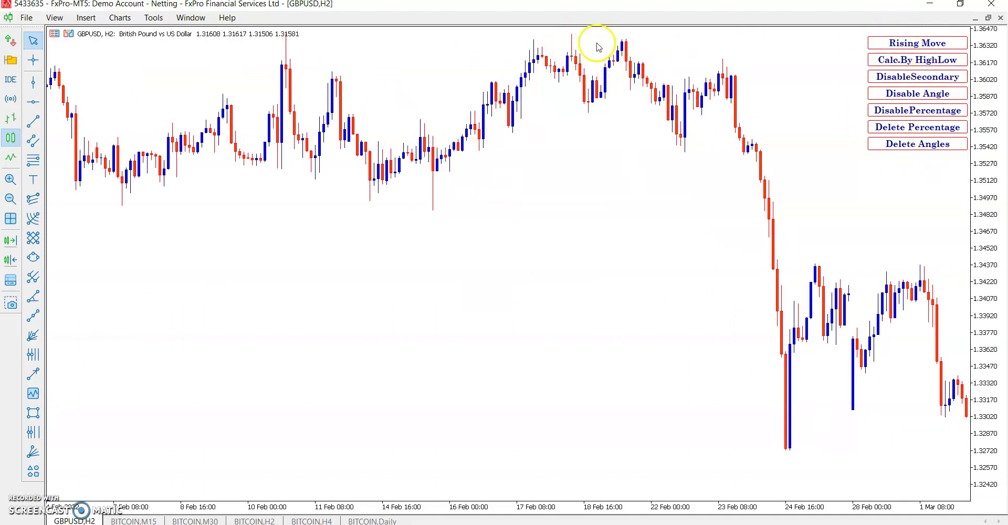
Anchor a falling Gann fan at the 18 Feb high and drag the chart toward the latest bars.
left_click(569, 53)
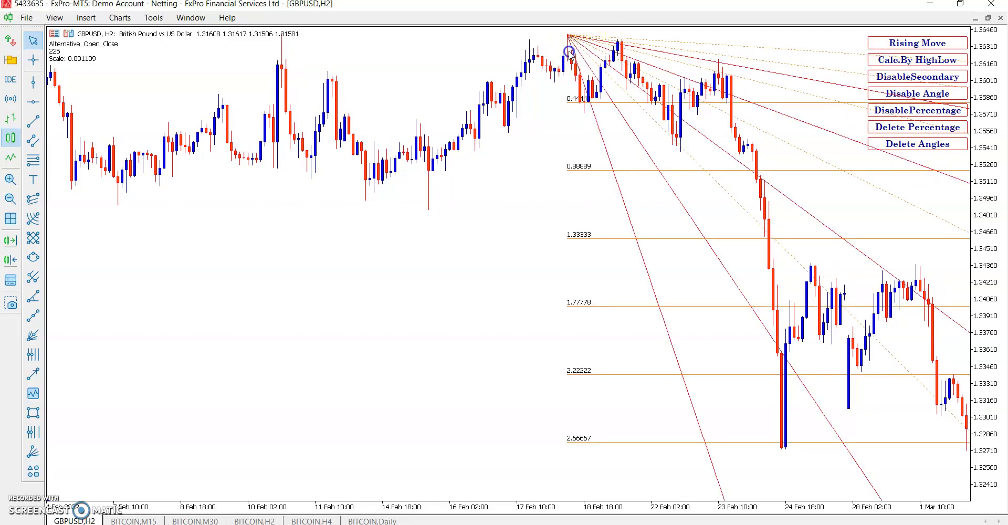
left_click_drag(719, 164, 404, 247)
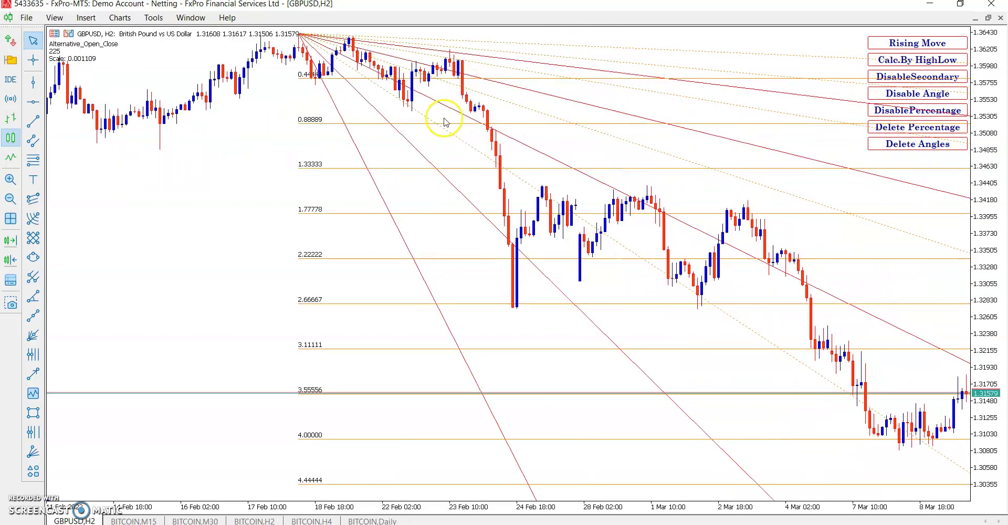
left_click(449, 54)
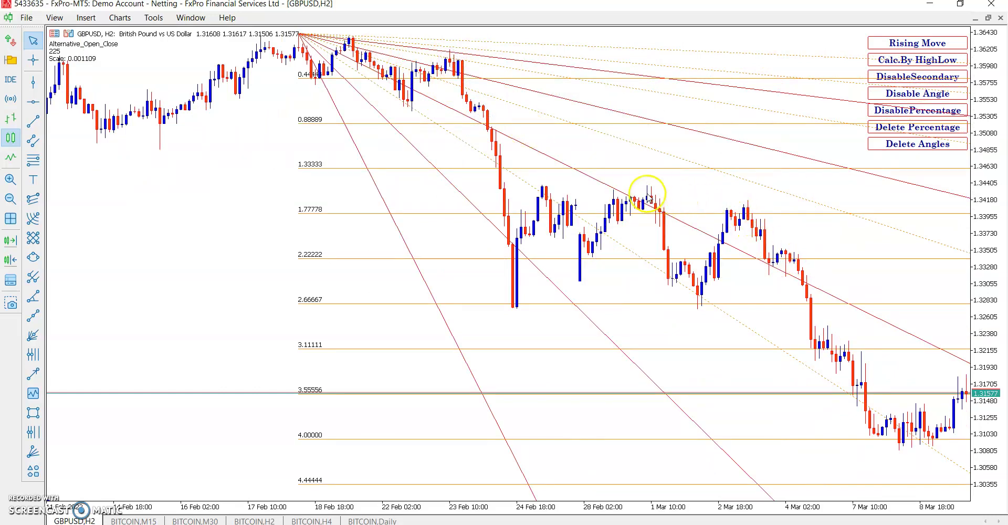
Draw a second falling fan from the 1 Mar high and reposition the chart to view it.
left_click(746, 209)
left_click(807, 323)
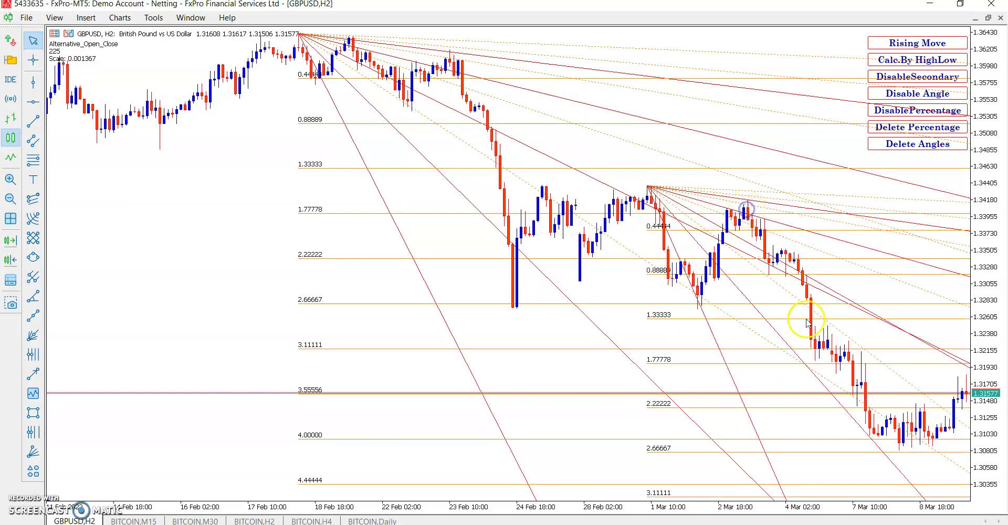
left_click_drag(807, 323, 551, 365)
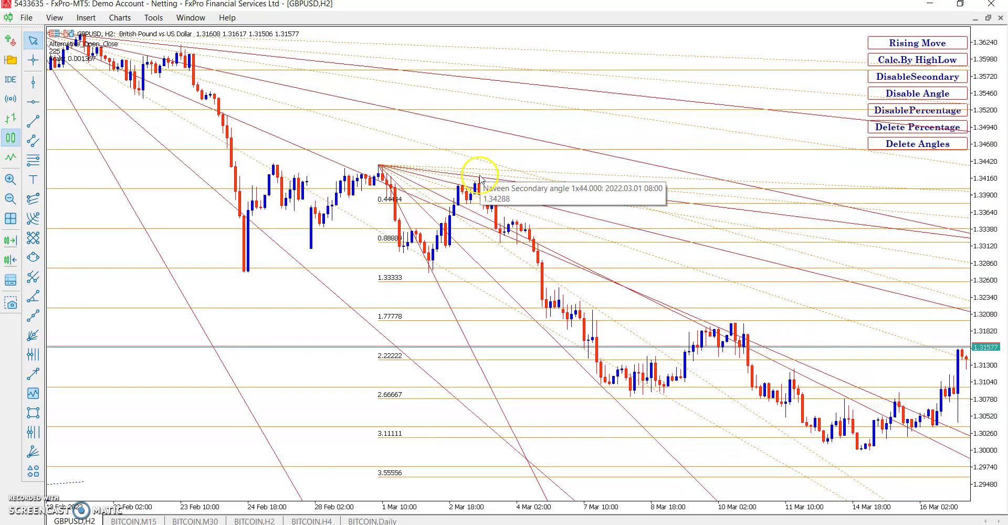
left_click_drag(754, 349, 508, 340)
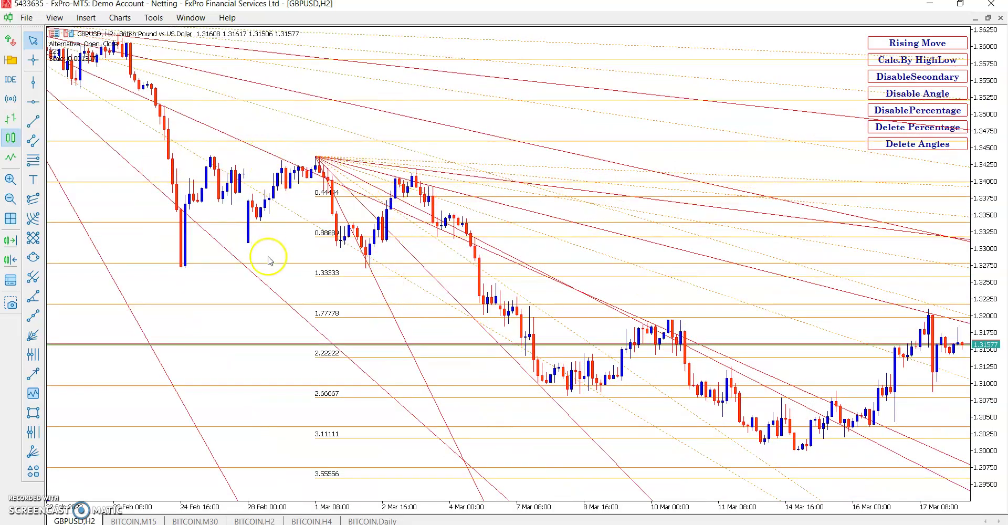
scroll(268, 260, "up", 5)
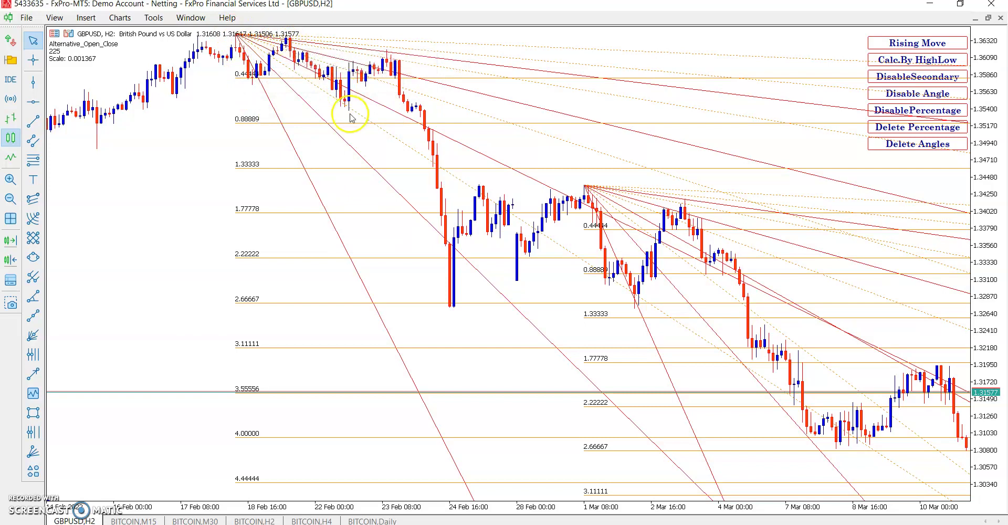
scroll(530, 276, "down", 3)
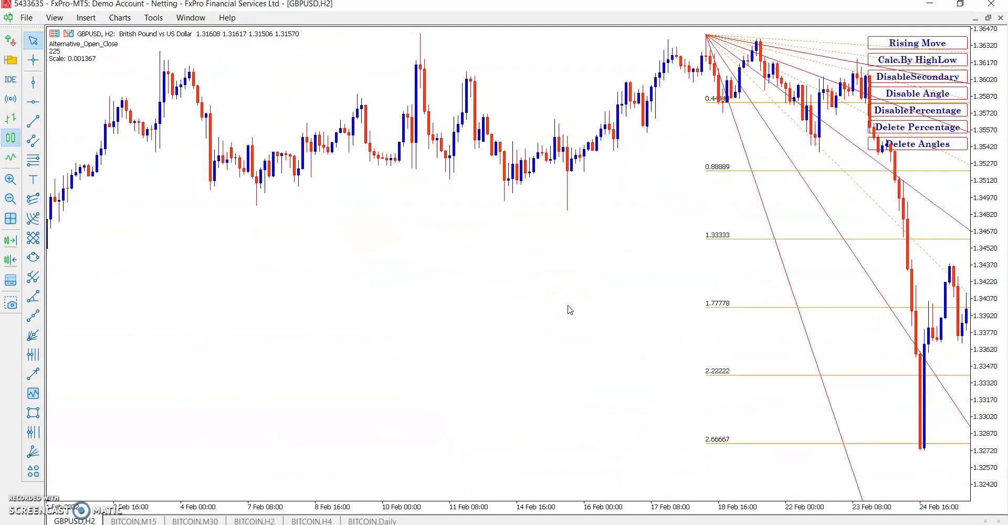
Switch to rising-move mode and anchor a rising fan at the 27 Jan low.
scroll(570, 310, "down", 5)
left_click(402, 444)
left_click(916, 46)
left_click(377, 421)
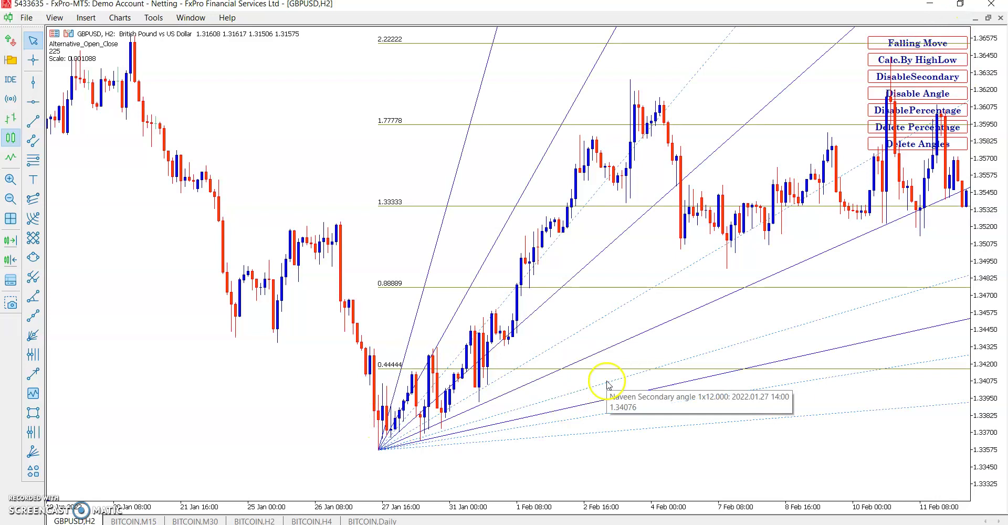
Add a second rising fan from the 31 Jan low, then delete all fan angle lines.
scroll(609, 386, "up", 1)
scroll(592, 359, "up", 4)
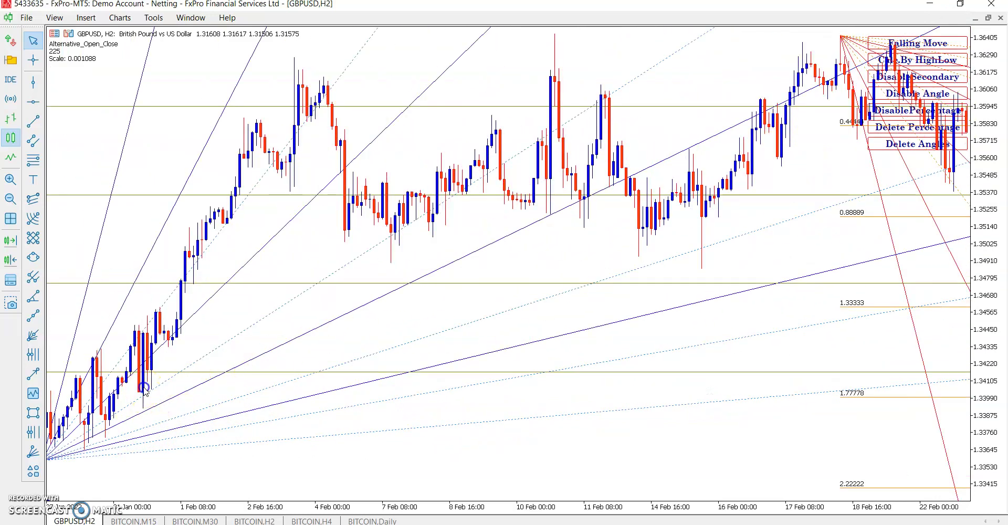
left_click(143, 389)
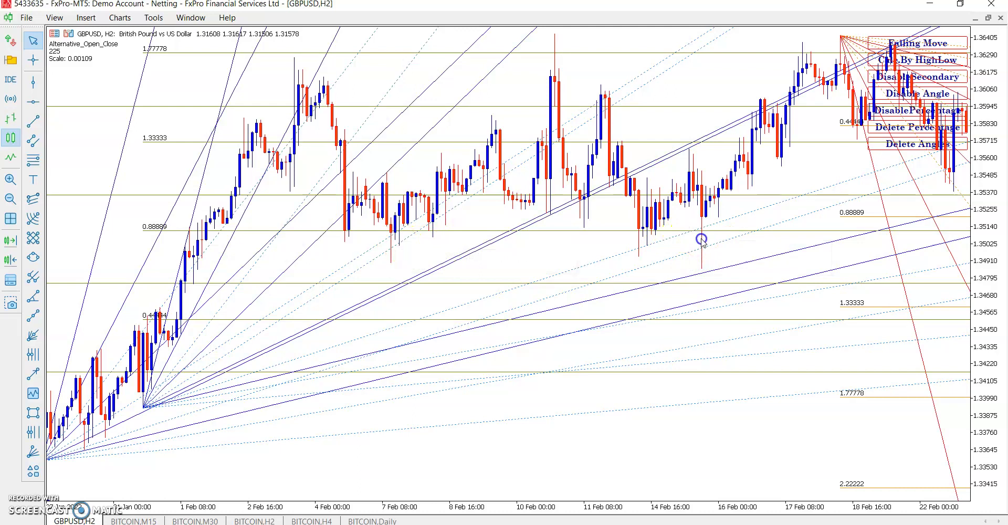
left_click(910, 147)
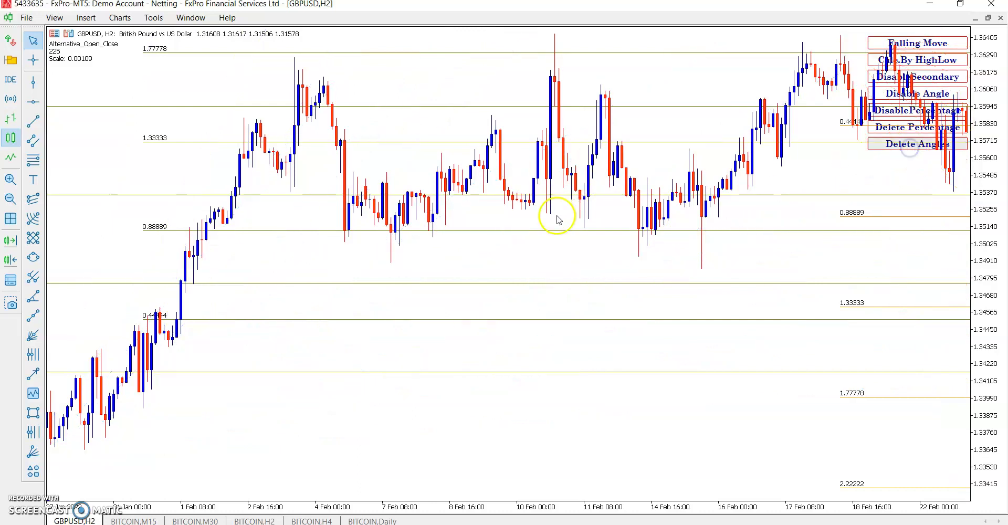
Draw a rising fan from the early-January low near 1.3433 and delete its angle lines.
scroll(708, 351, "up", 5)
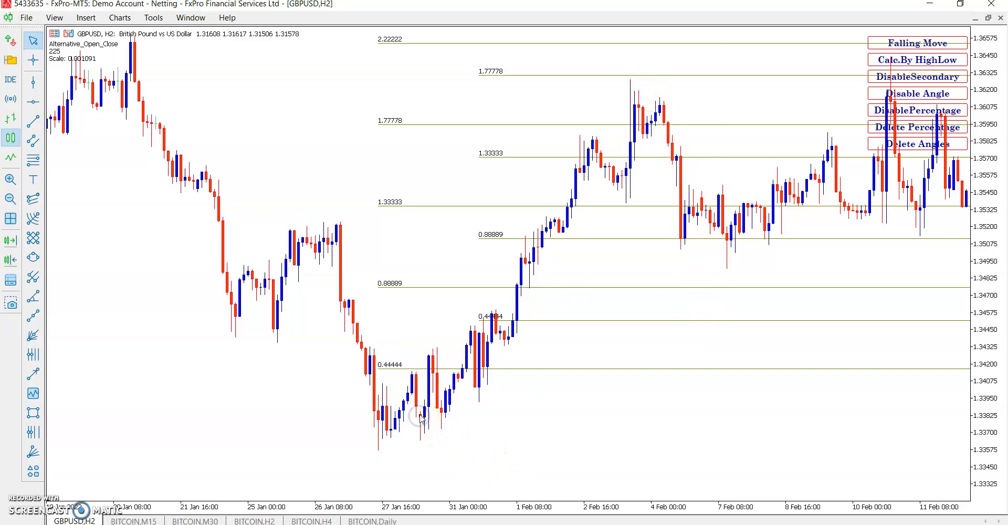
scroll(387, 194, "up", 10)
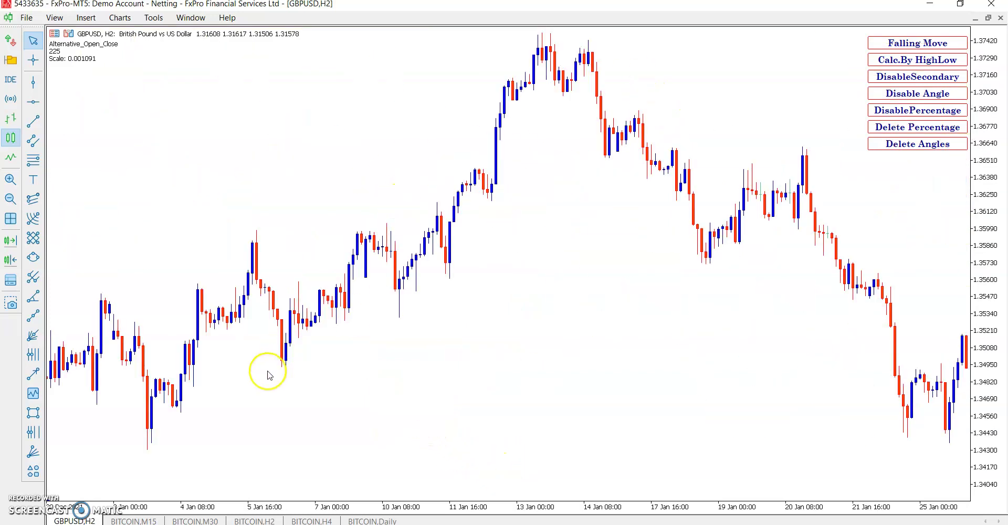
left_click(148, 428)
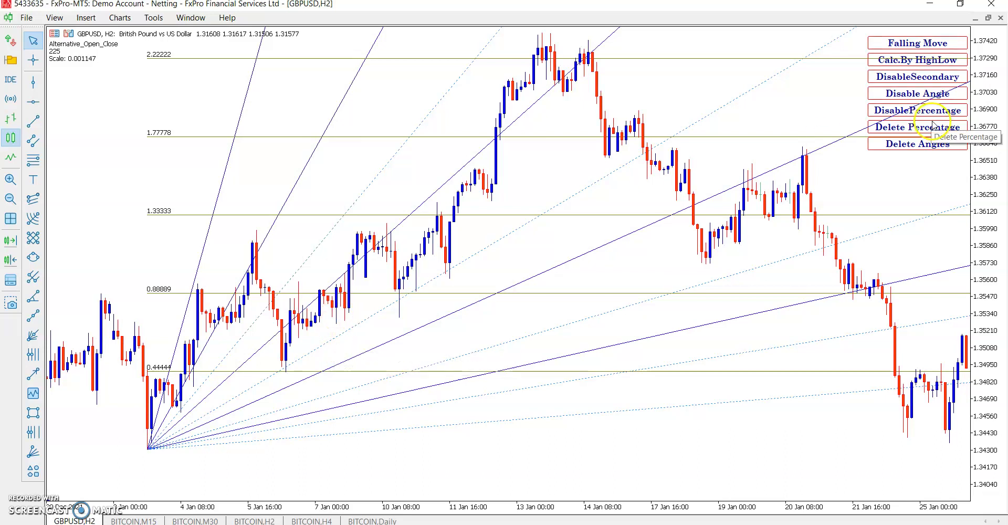
left_click(926, 143)
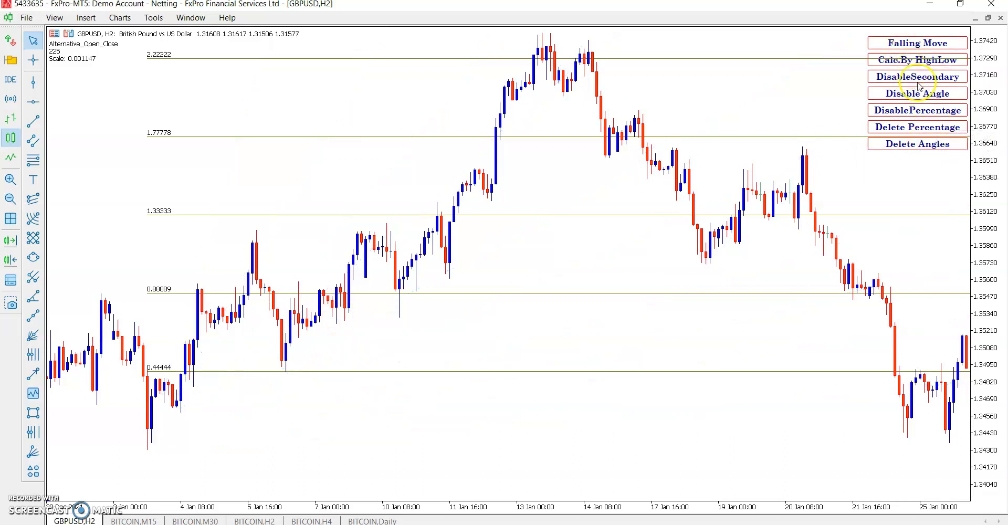
Turn off the secondary fan angles and draw rising fans from the 3, 7 and 11 Jan lows.
left_click(916, 77)
left_click(148, 434)
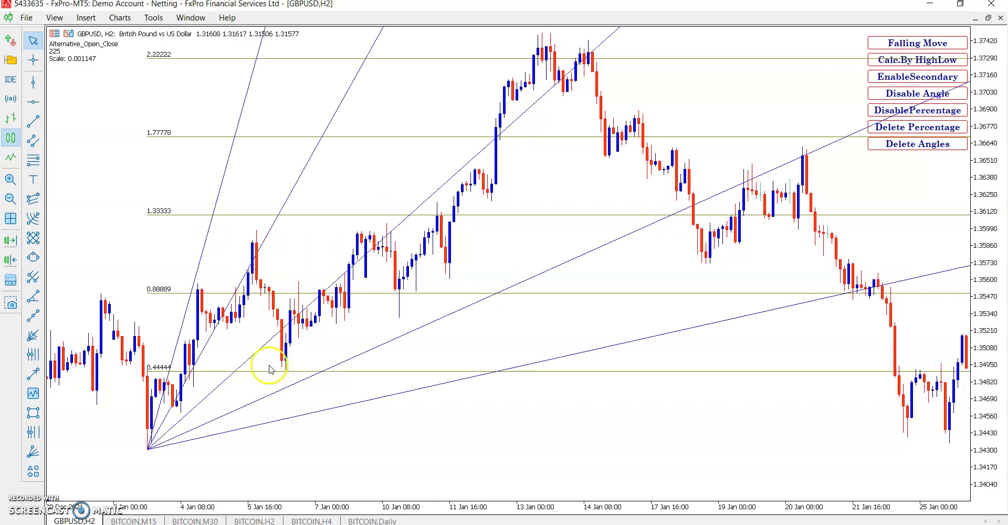
left_click(287, 355)
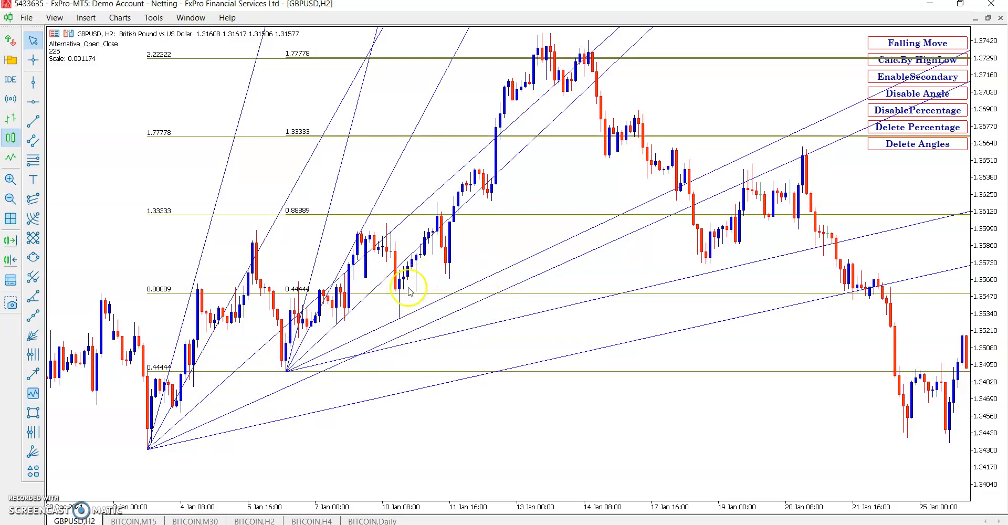
left_click(451, 267)
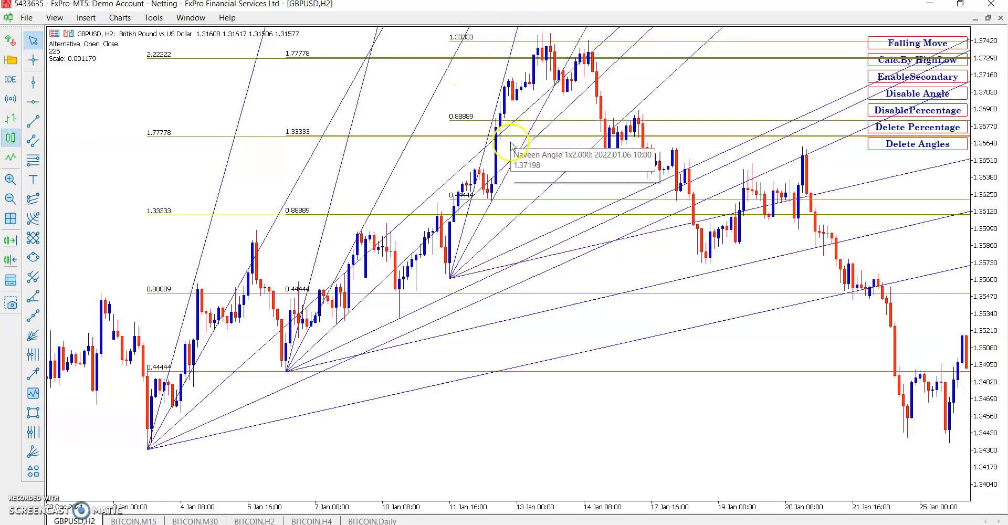
Scroll back into December and anchor a rising fan at a December swing low.
scroll(521, 130, "up", 5)
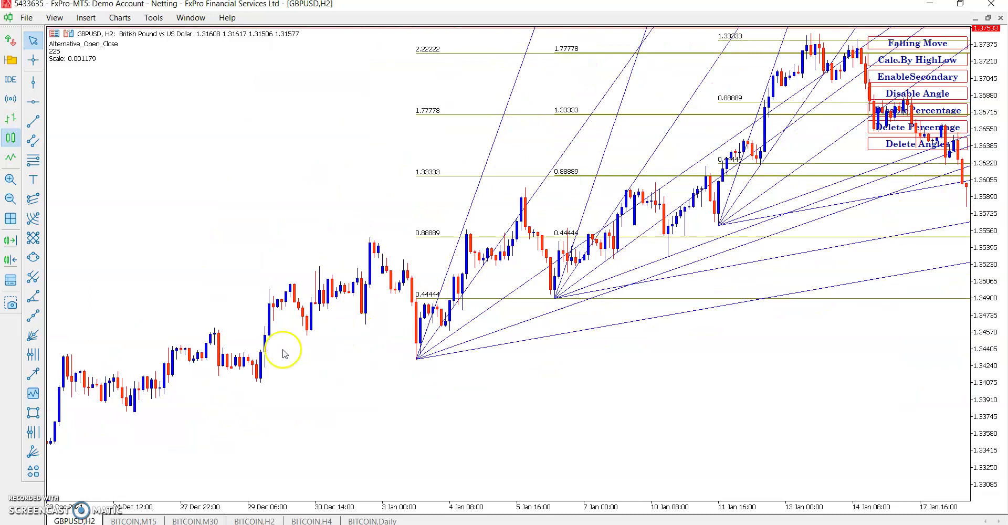
scroll(256, 388, "up", 5)
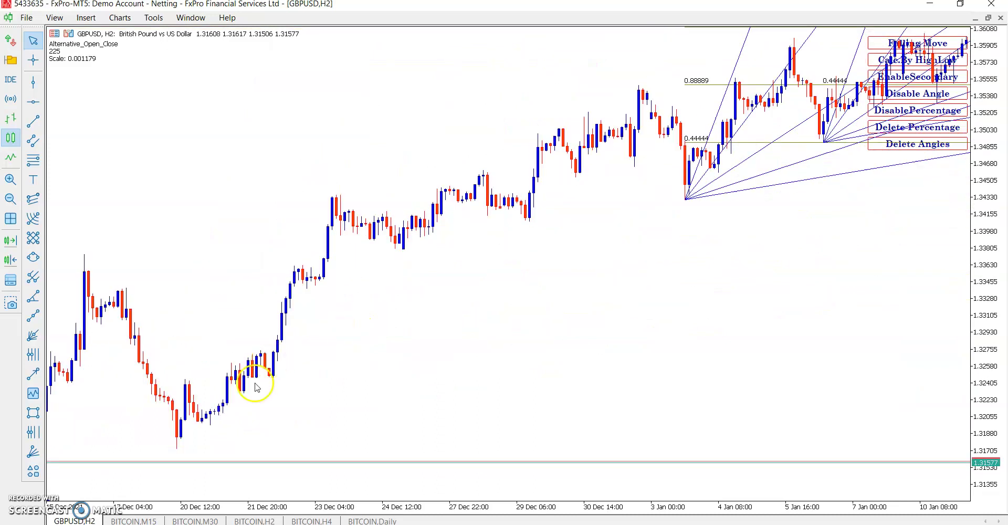
left_click(178, 432)
scroll(345, 450, "down", 5)
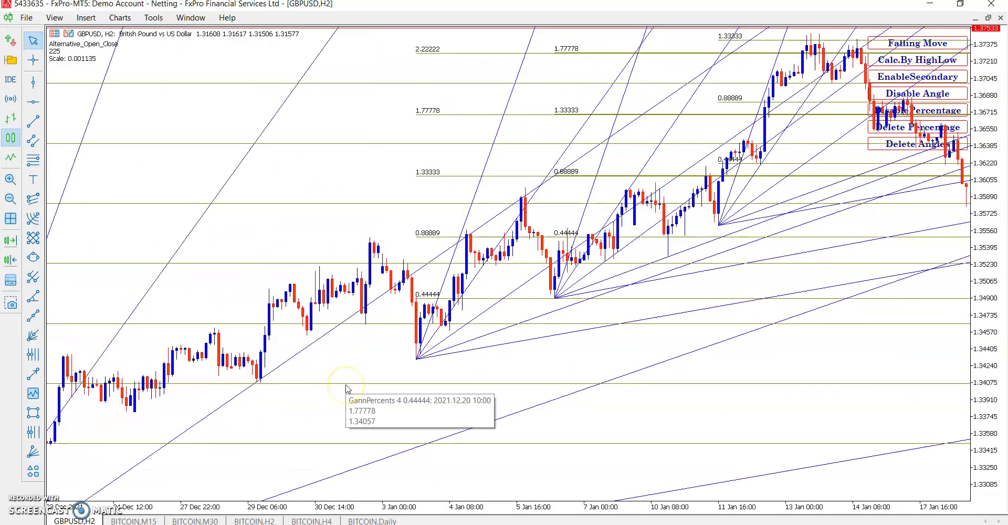
scroll(346, 388, "up", 15)
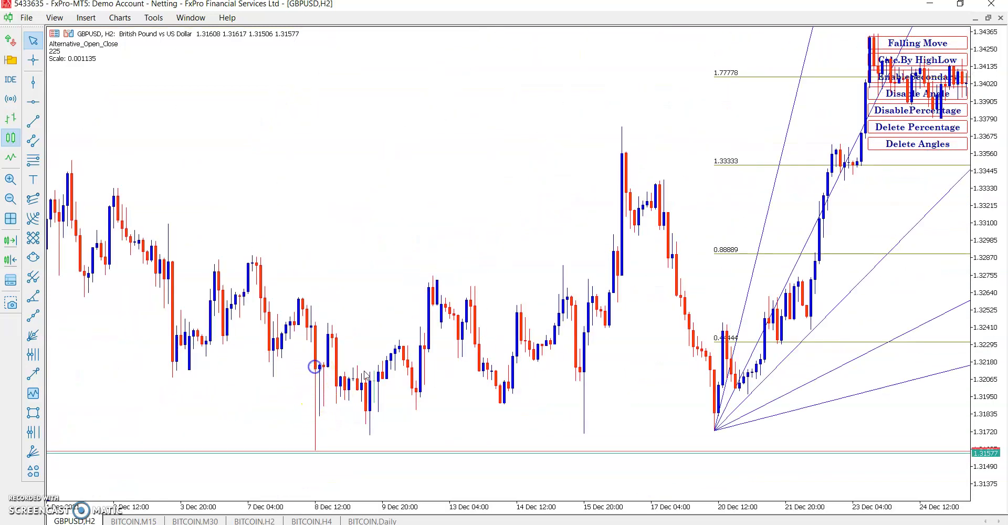
Anchor Gann fans at the 15 Dec and 8 Dec lows, then bring January back into view.
left_click(585, 383)
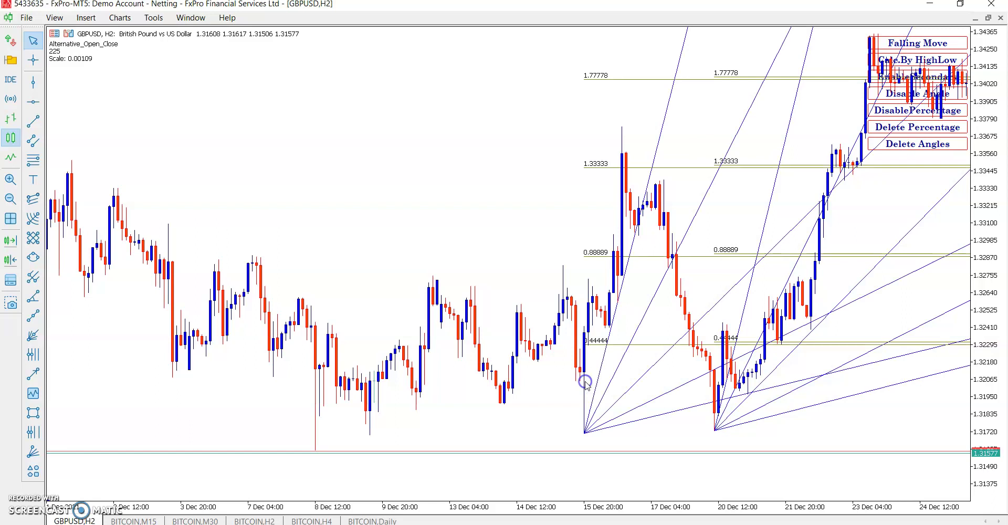
left_click(316, 376)
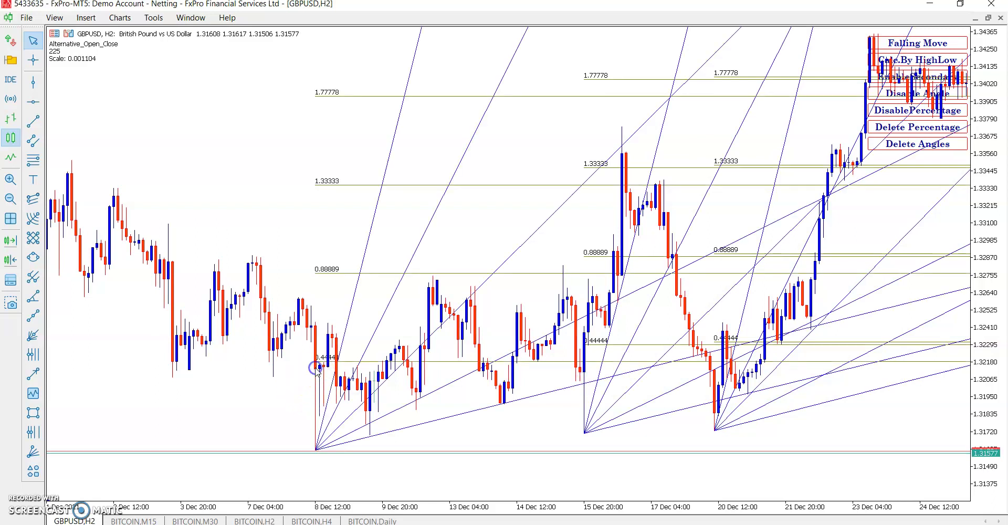
scroll(322, 435, "down", 10)
scroll(324, 377, "up", 15)
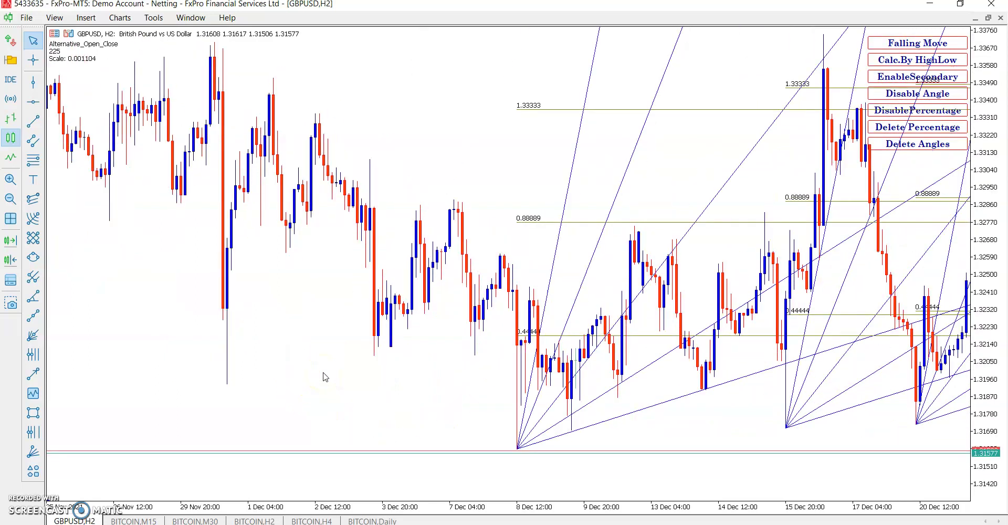
scroll(327, 302, "up", 5)
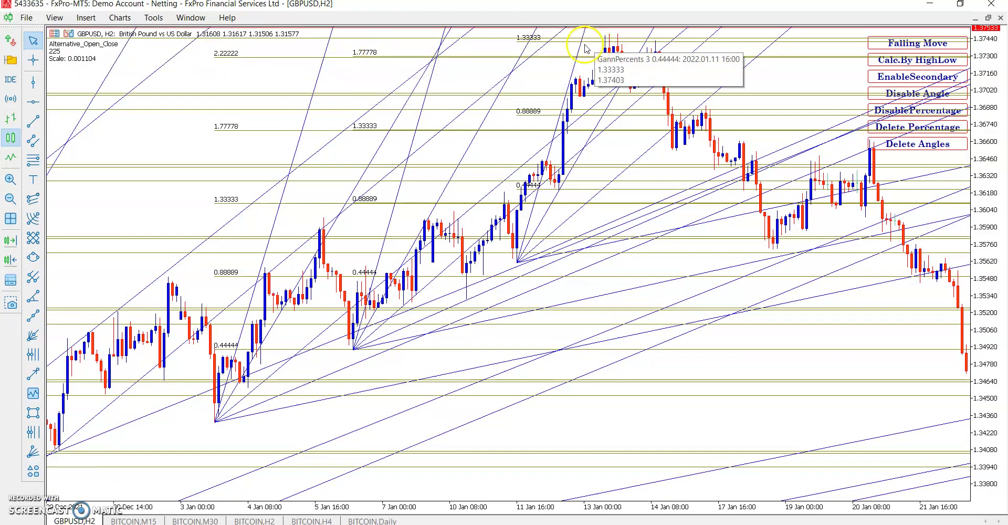
Place a Gann fan at the 10 Jan low and mark the 13 Jan high with a green down arrow.
left_click(469, 277)
left_click(617, 44)
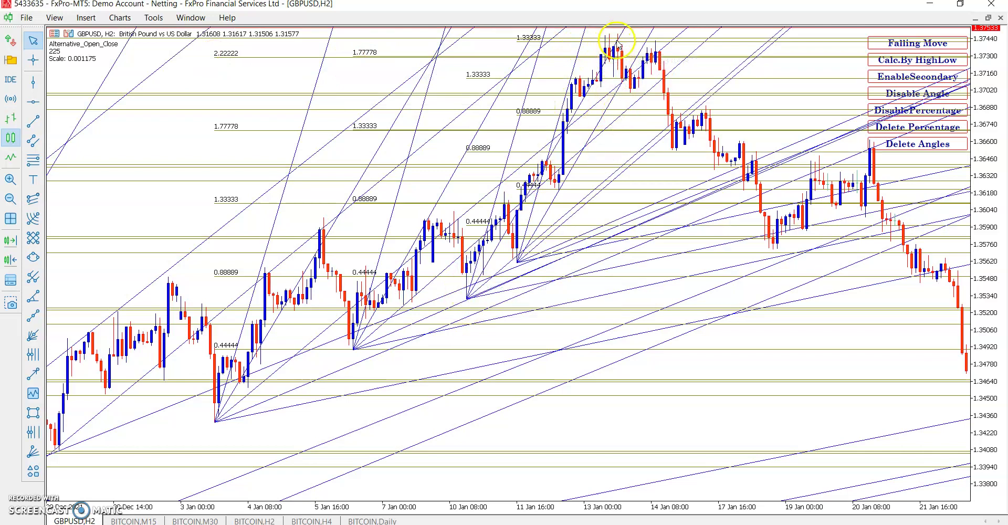
left_click(39, 427)
left_click(71, 364)
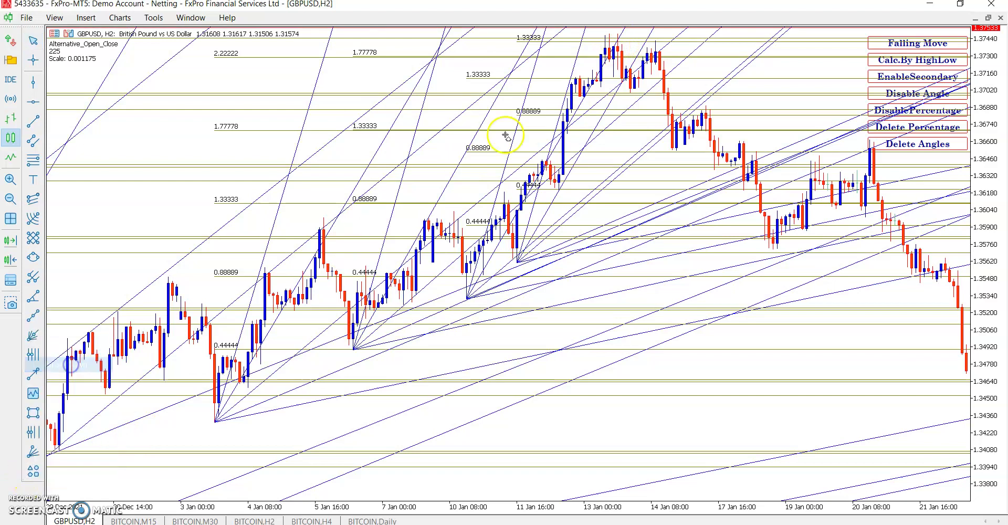
left_click(616, 28)
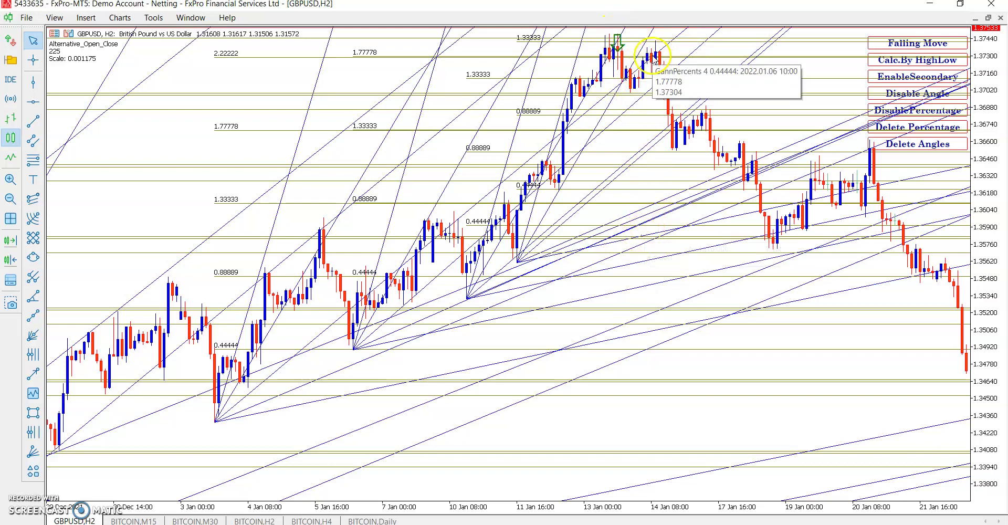
Mark the 14 Jan high with a second down arrow and delete all fan angle lines.
left_click(30, 471)
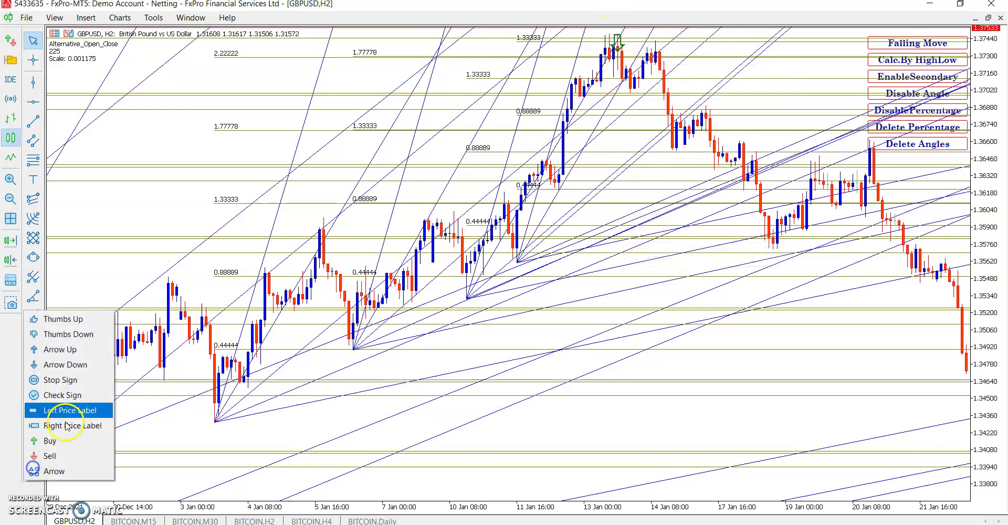
left_click(57, 427)
left_click(627, 53)
left_click(655, 32)
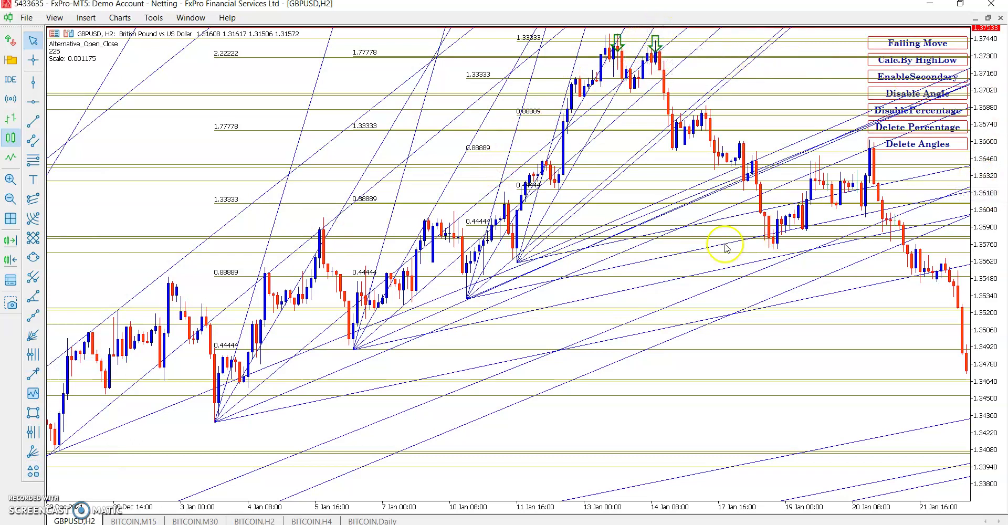
left_click(904, 143)
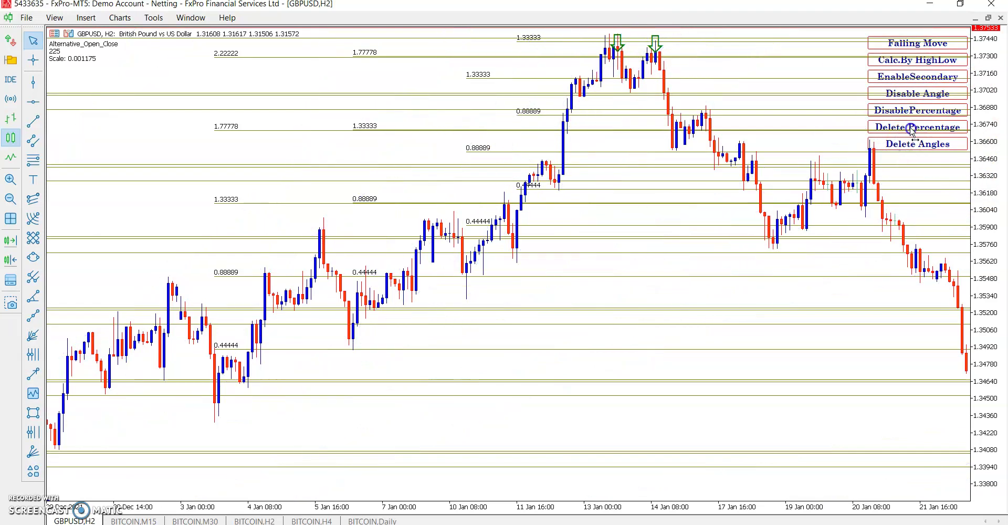
Clear the percentage levels and draw fans from the 10, 5, 3 Jan, 29 Dec and 11 Jan lows.
left_click(912, 129)
left_click(466, 272)
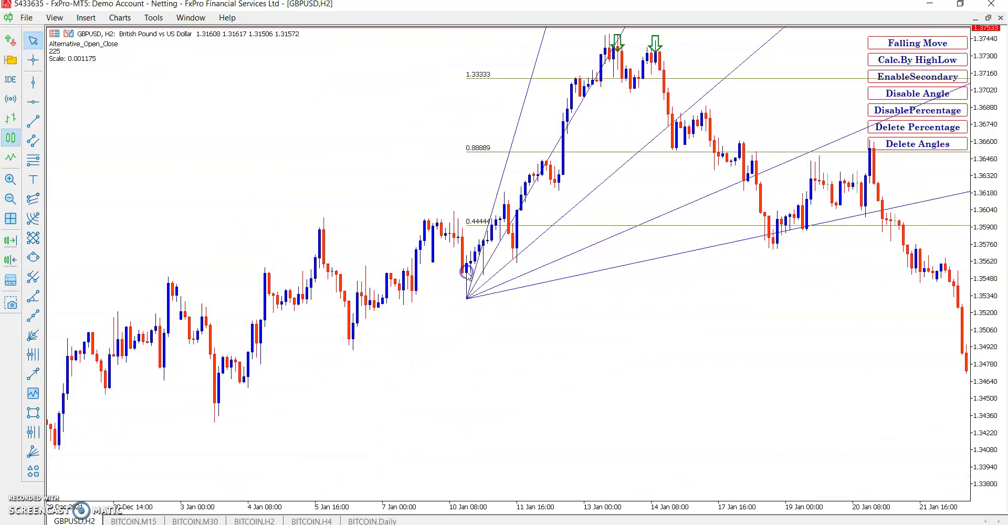
left_click(354, 334)
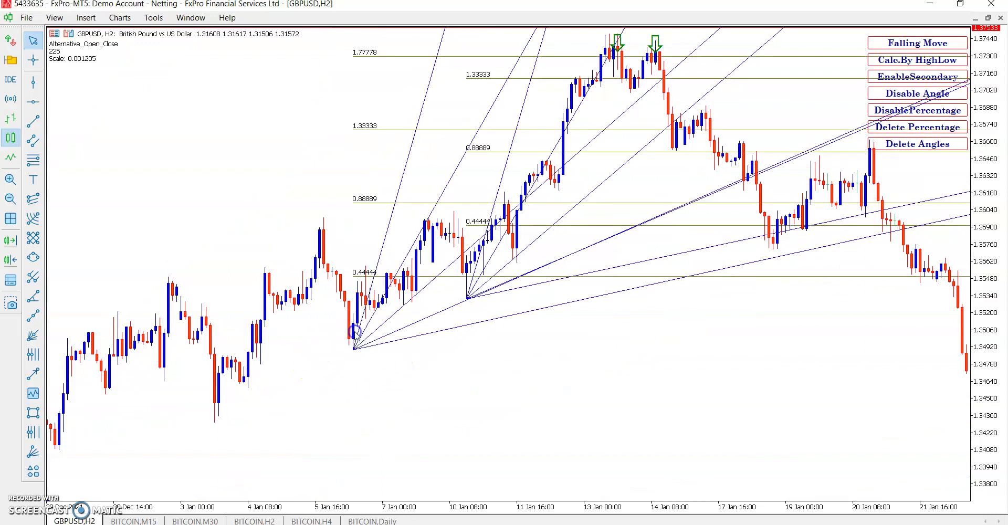
left_click(216, 388)
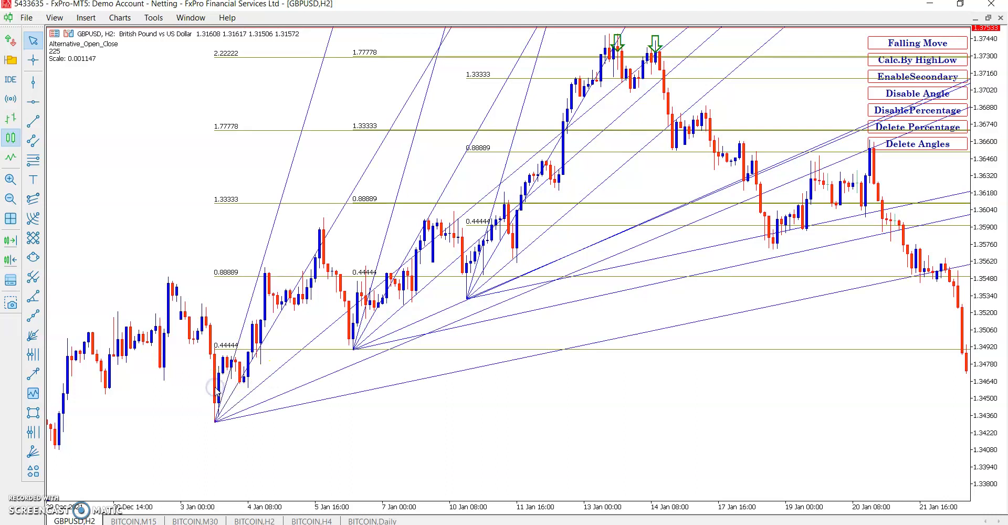
left_click(59, 444)
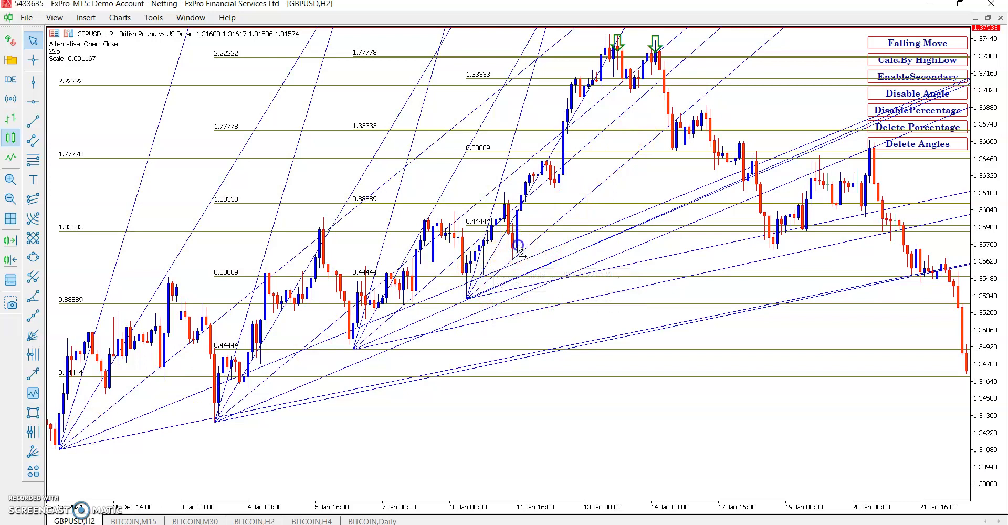
left_click(519, 254)
Delete the angle lines, redraw fans from the 11, 10, 5 and 3 Jan lows, and clear percentage levels.
left_click(923, 144)
left_click(518, 244)
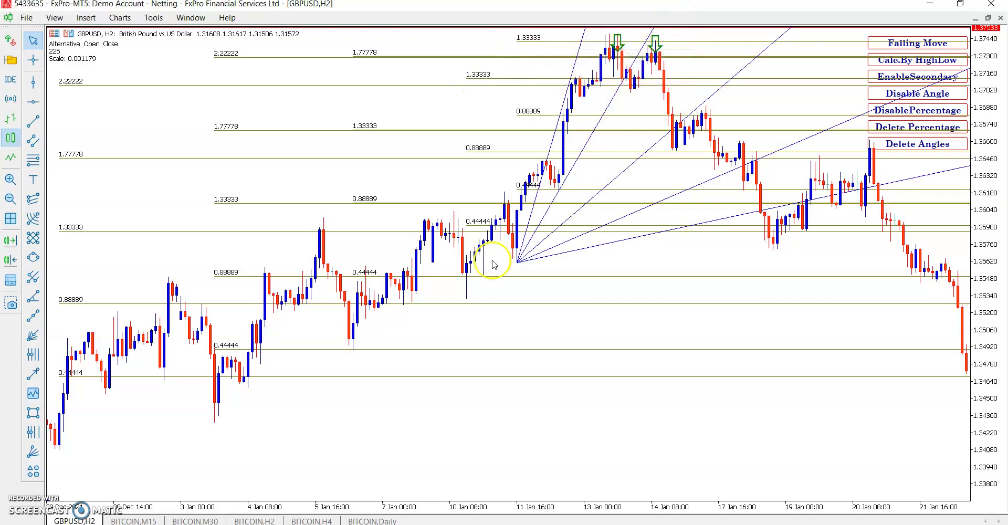
left_click(468, 269)
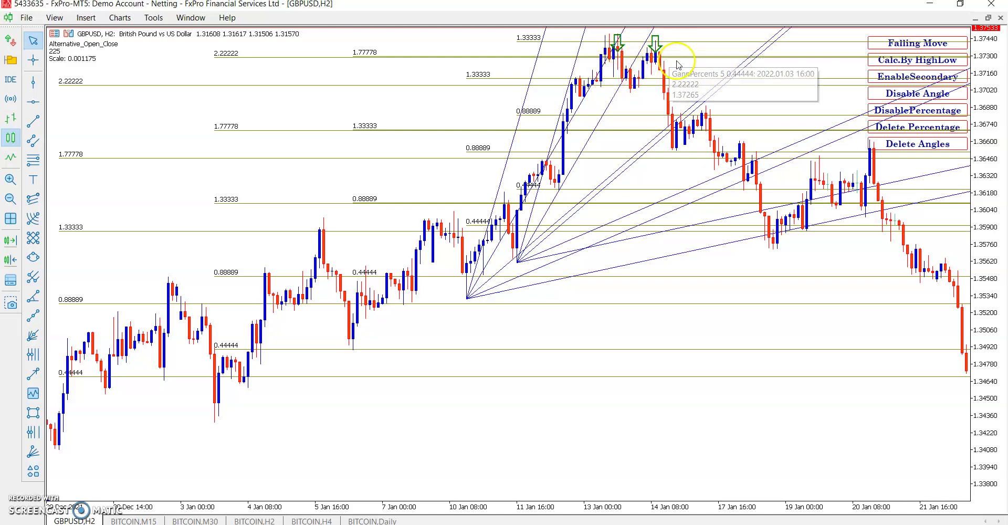
left_click(352, 339)
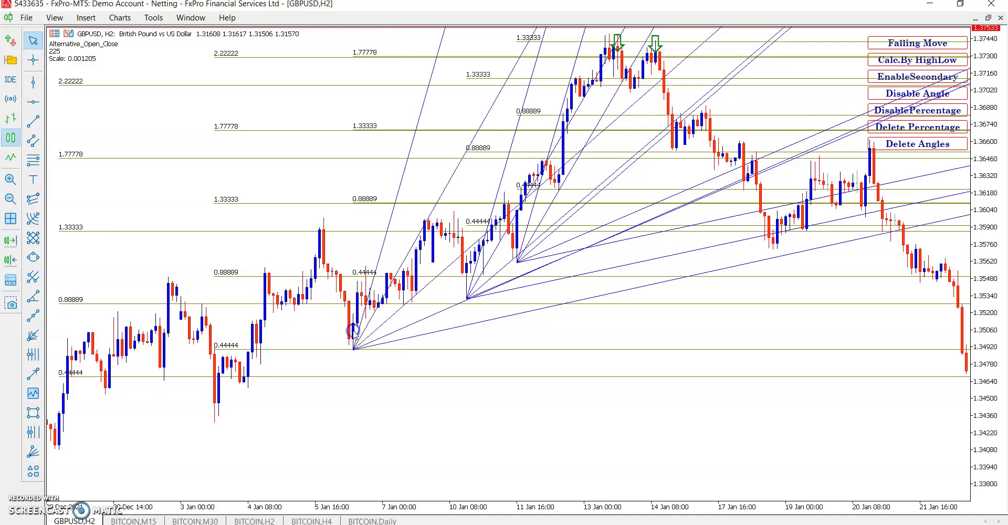
left_click(214, 401)
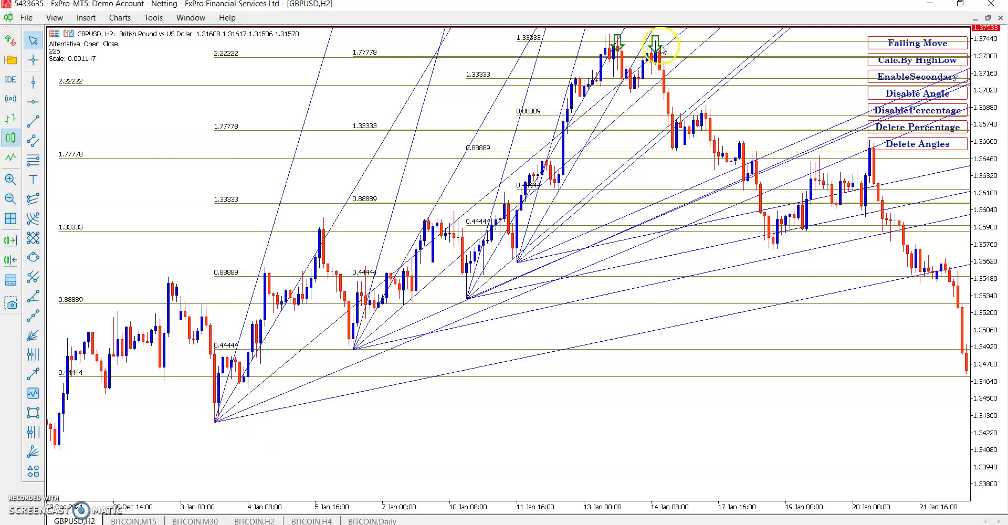
scroll(698, 310, "down", 5)
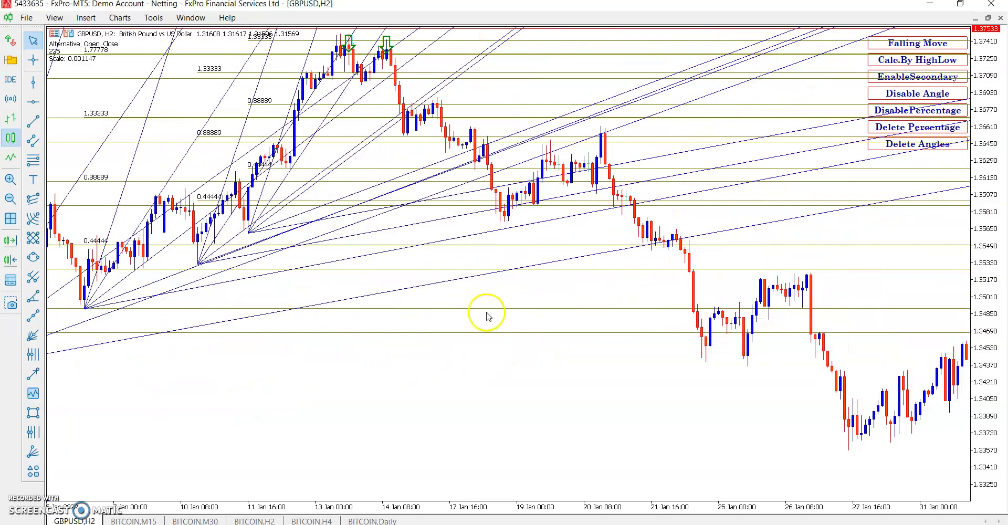
left_click(892, 127)
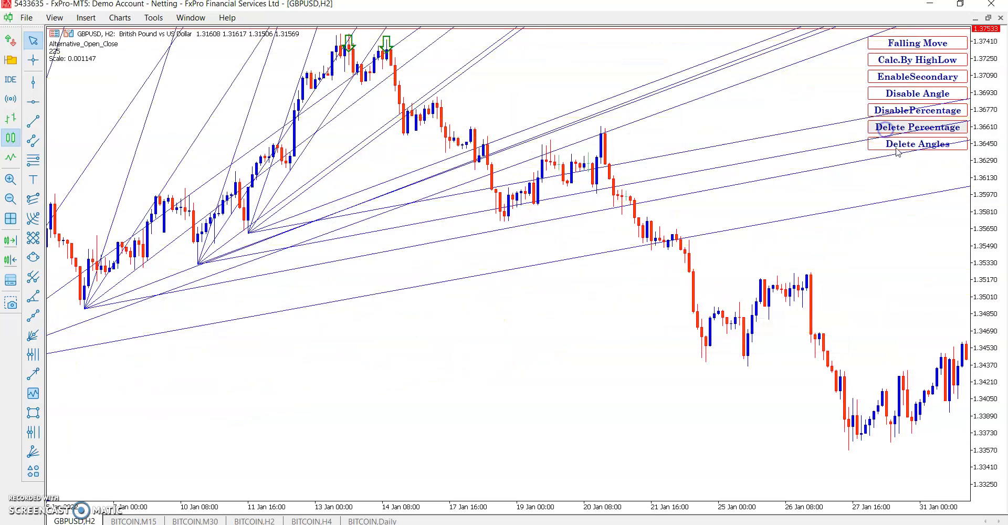
Delete the angle lines, switch to falling mode, and draw fans from the 13 Jan and 20 Jan highs.
left_click(896, 147)
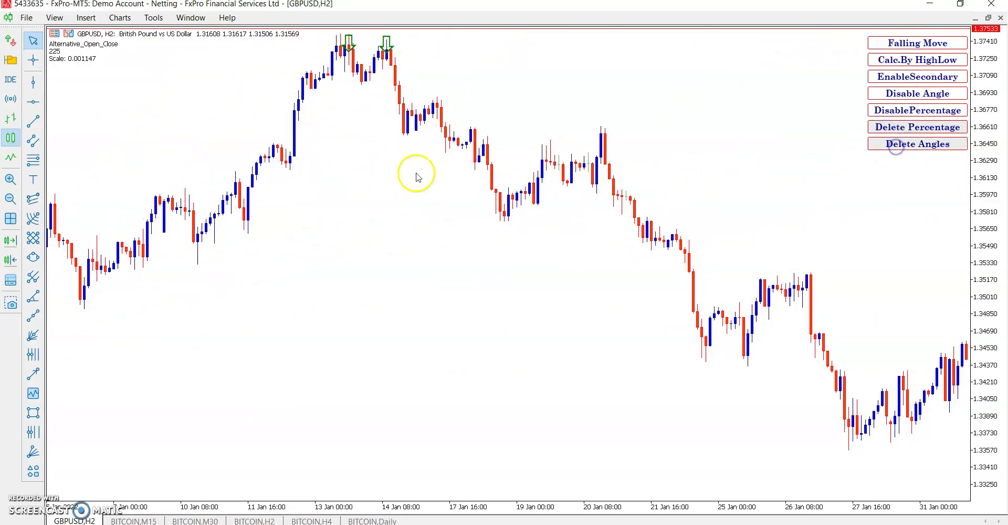
left_click(897, 46)
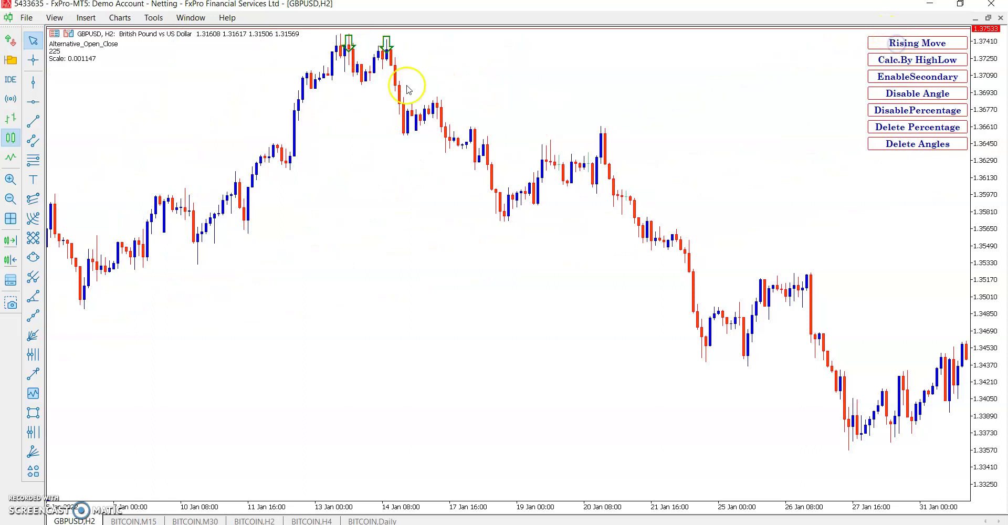
left_click(342, 51)
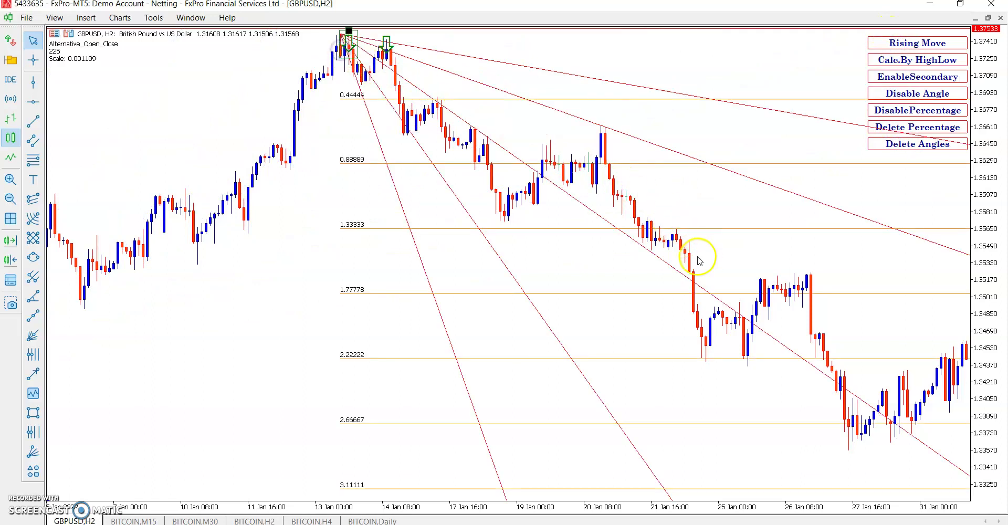
left_click(602, 131)
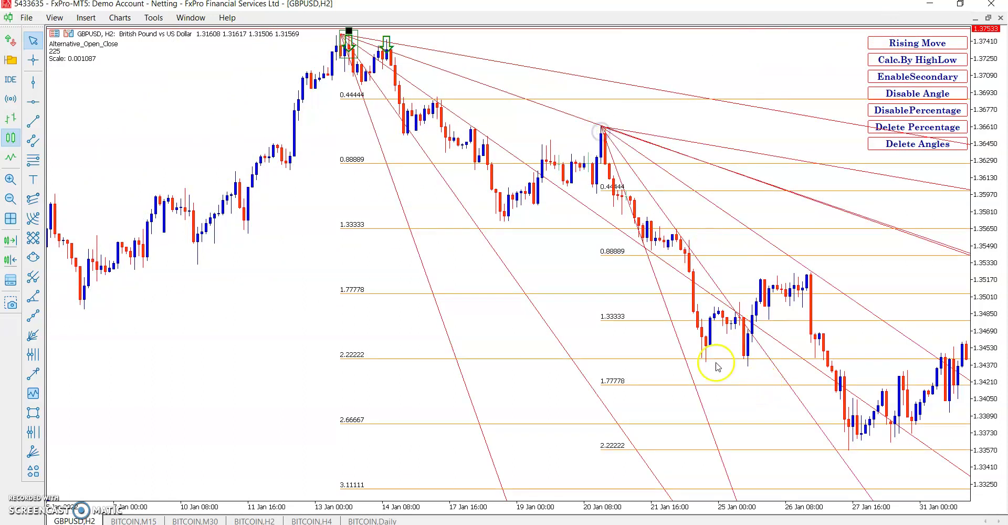
Mark the 20 Jan high with a green down arrow and adjust its position.
left_click(32, 469)
left_click(63, 367)
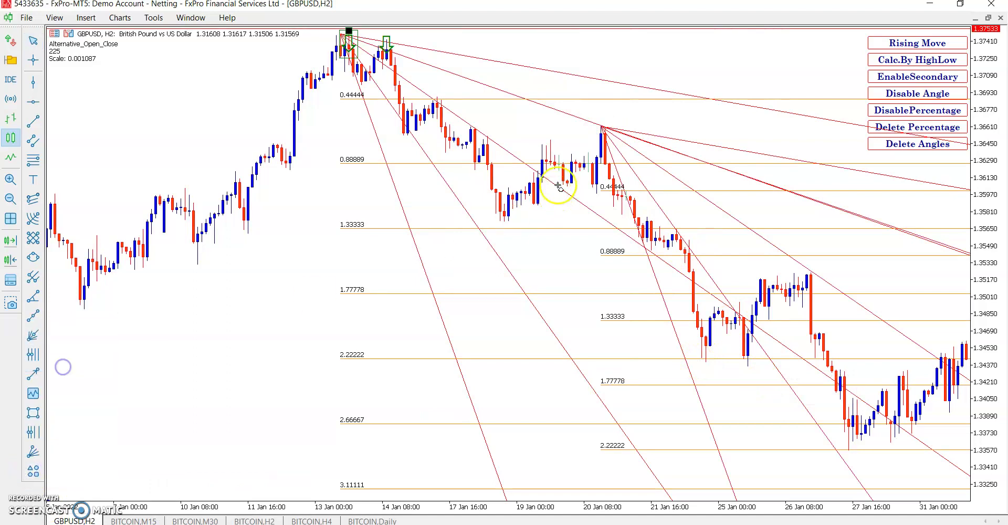
left_click(599, 111)
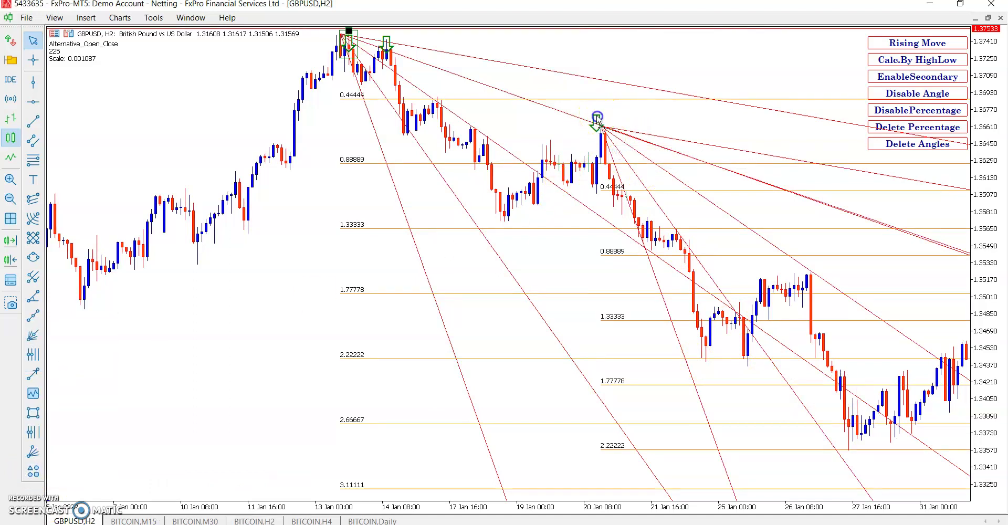
scroll(601, 110, "left", 3)
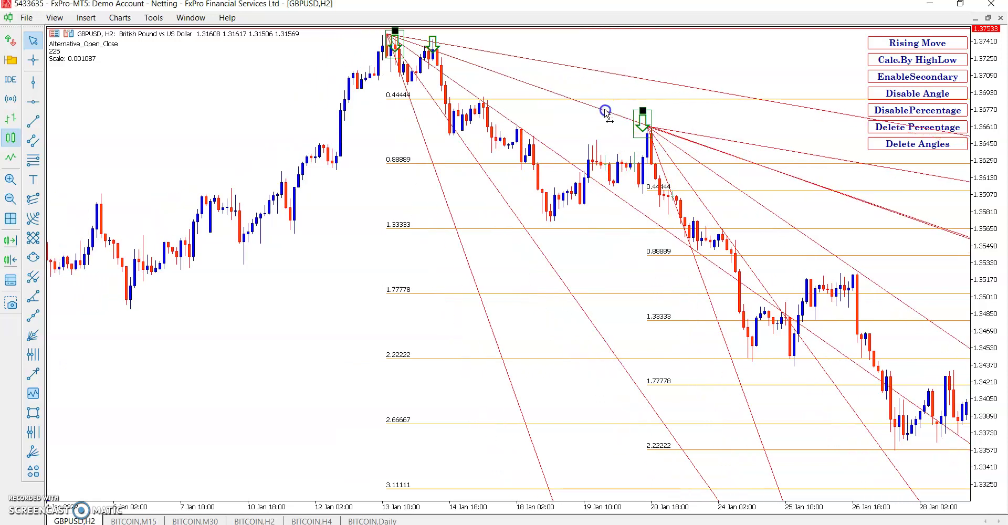
left_click(634, 110)
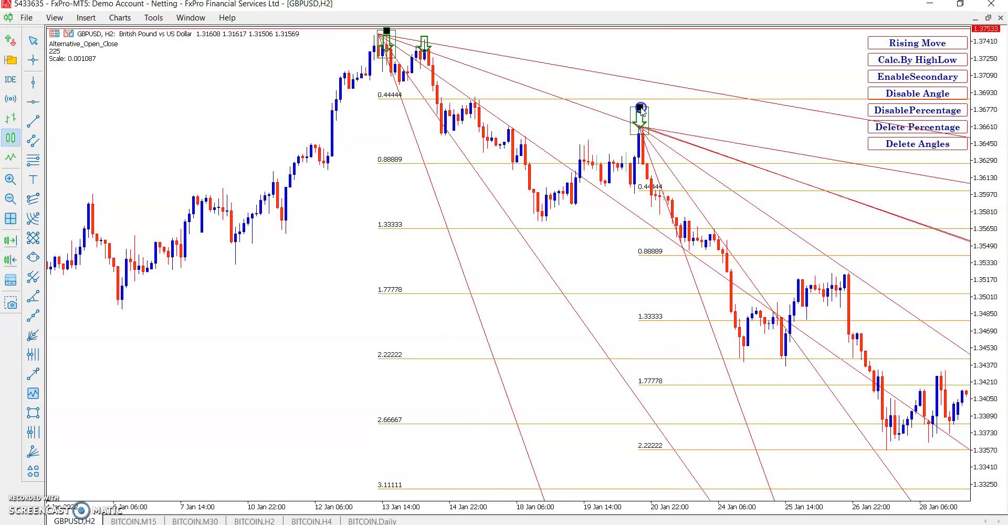
scroll(664, 294, "right", 10)
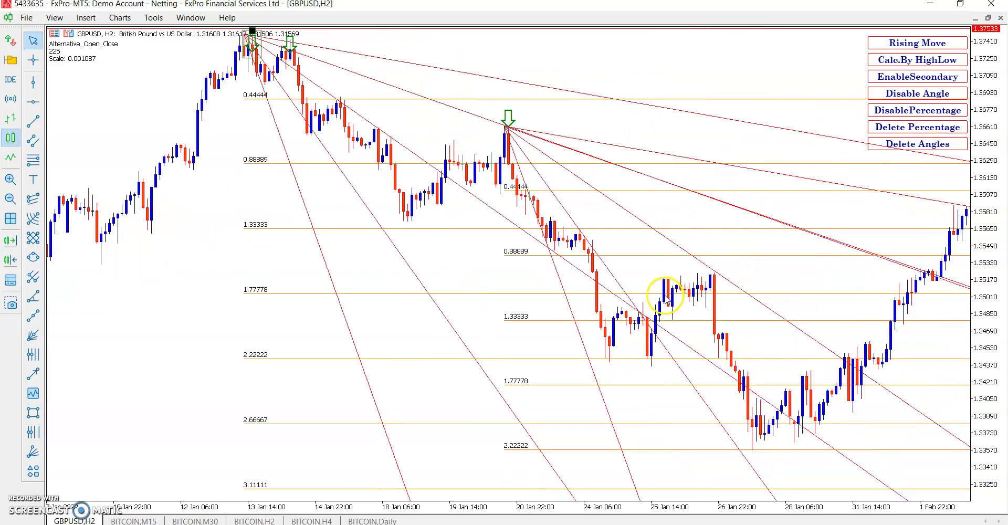
Add another green down arrow above the late-January peak.
left_click(33, 471)
left_click(68, 372)
left_click(507, 254)
scroll(772, 320, "right", 8)
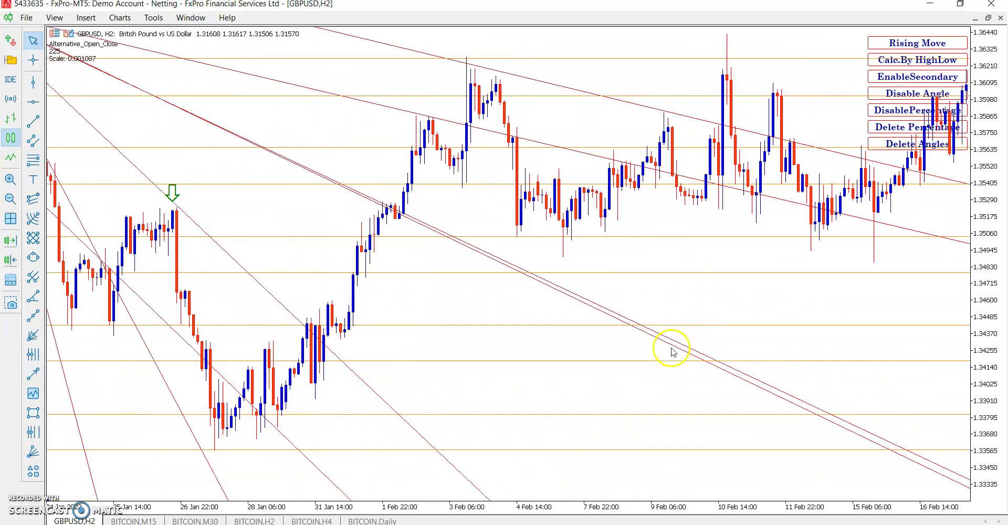